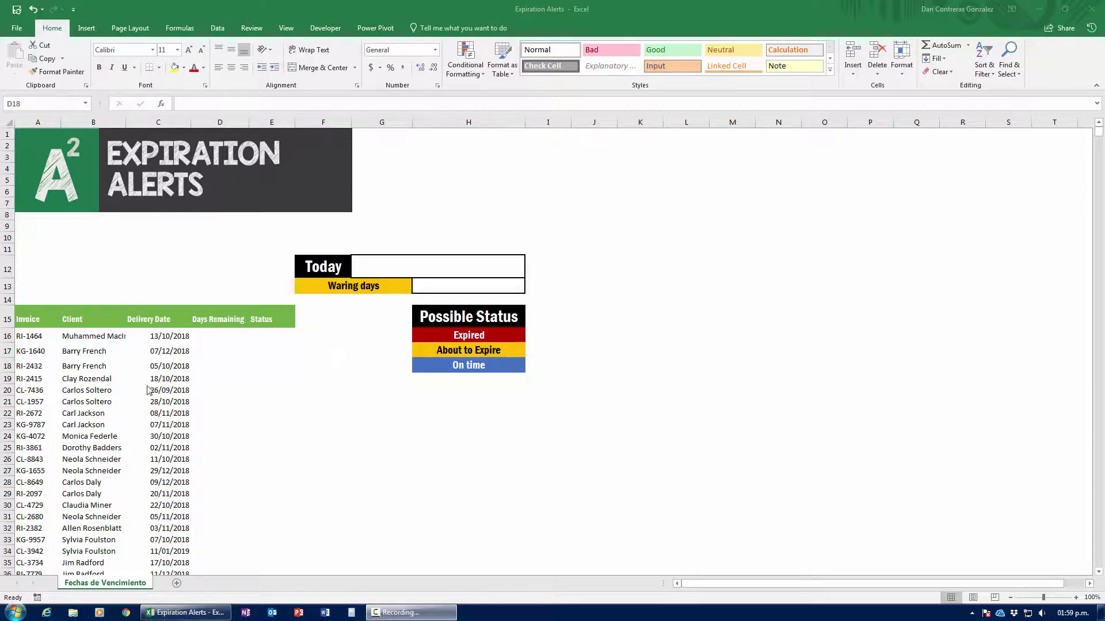
Review the invoice delivery dates and the status labels on the sheet.
{"action": "scroll", "coordinate": [155, 475], "scroll_direction": "down", "scroll_amount": 3}
{"action": "scroll", "coordinate": [189, 438], "scroll_direction": "up", "scroll_amount": 3}
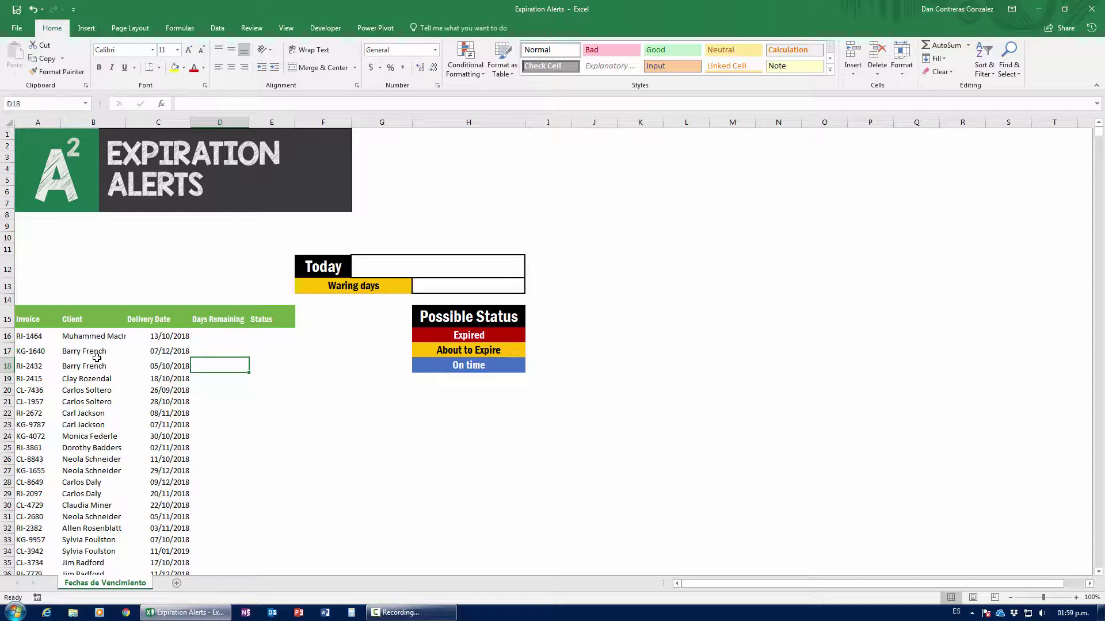
{"action": "left_click", "coordinate": [167, 336]}
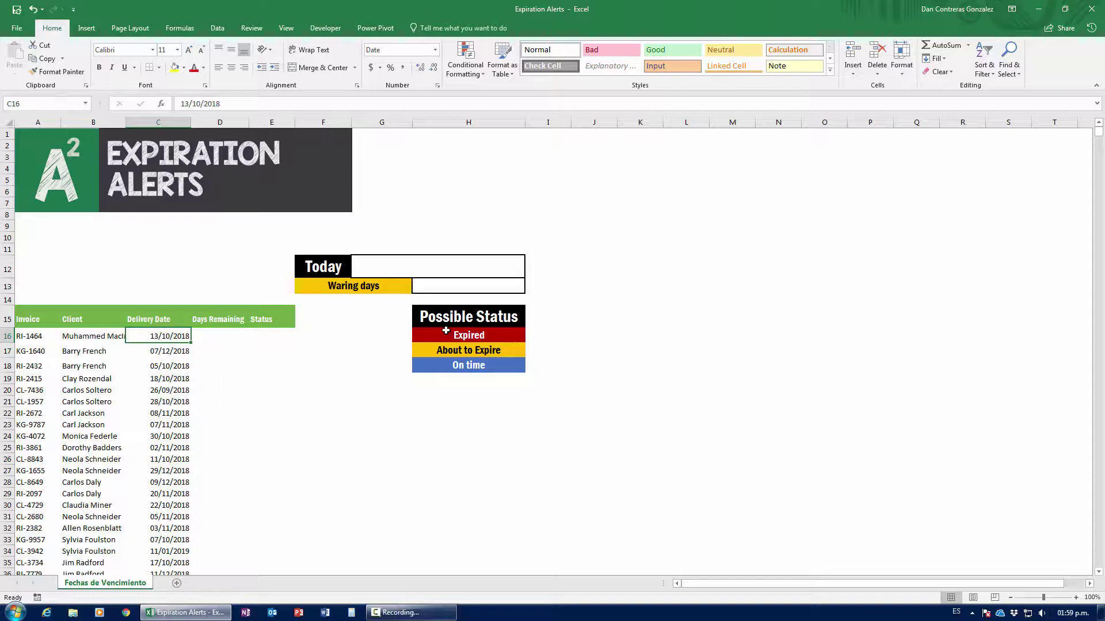
{"action": "left_click", "coordinate": [452, 350]}
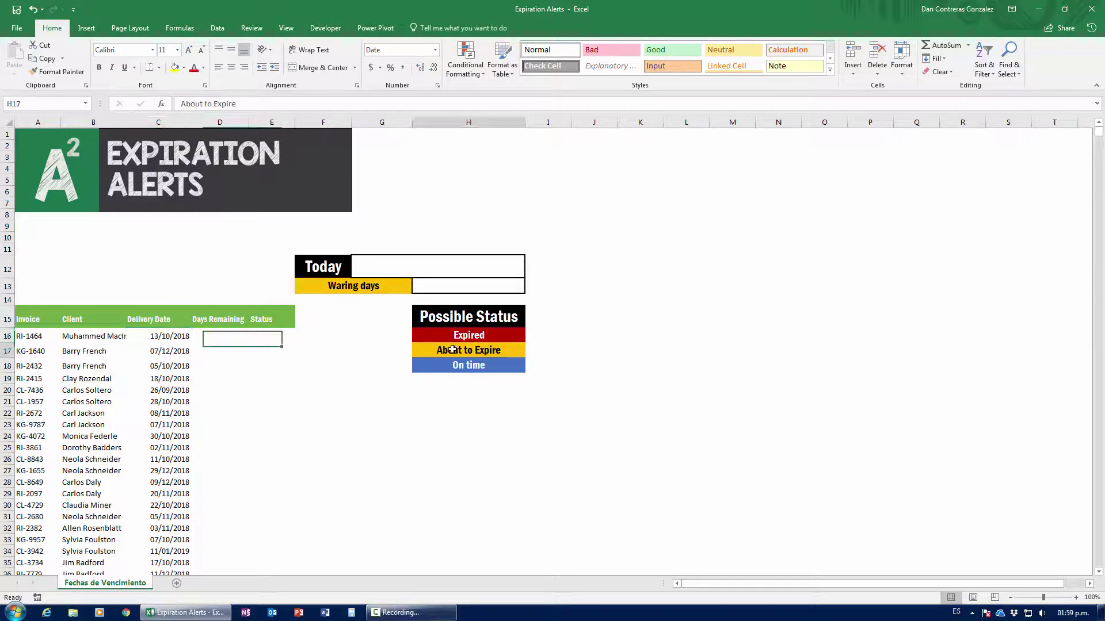
{"action": "left_click", "coordinate": [450, 364]}
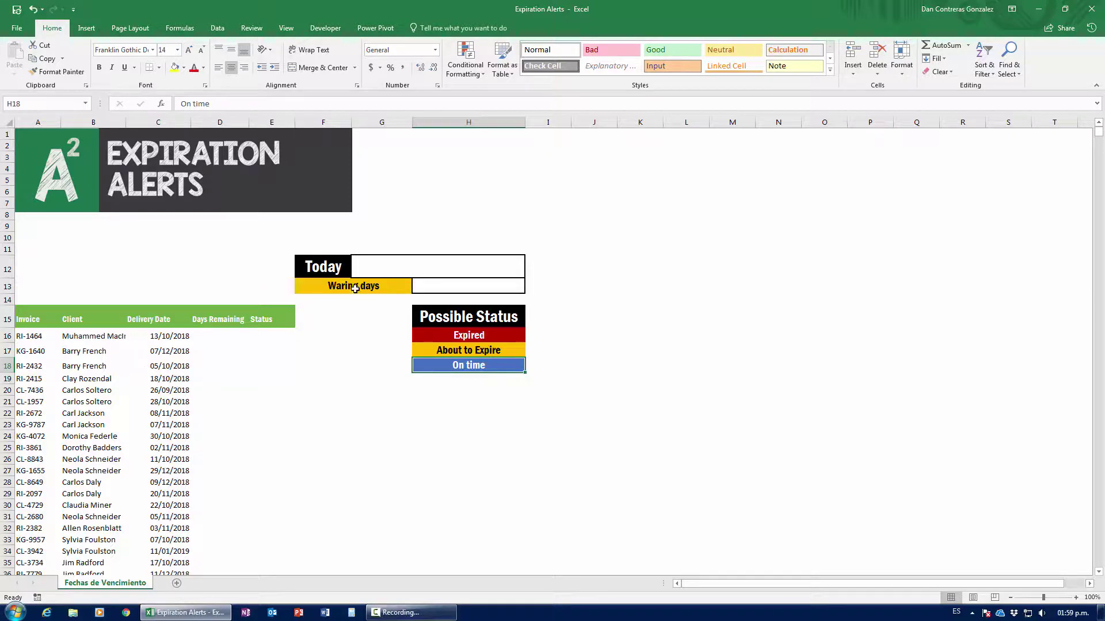
Enter =TODAY() in the Today cell G12 so it shows 14/11/2018.
{"action": "left_click", "coordinate": [415, 256]}
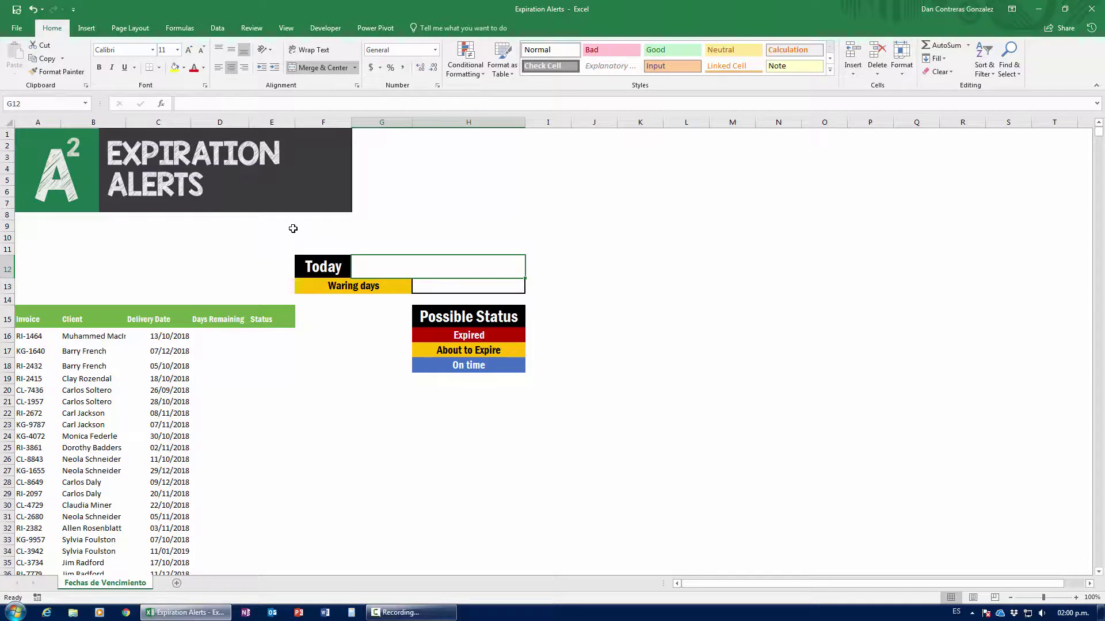
{"action": "type", "text": "="}
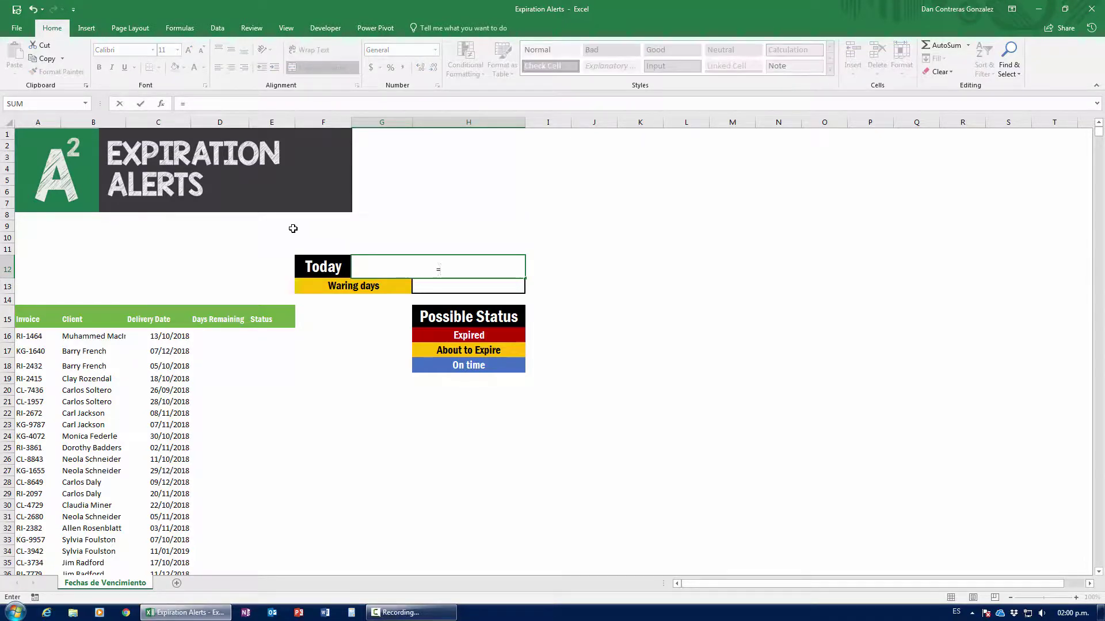
{"action": "type", "text": "today"}
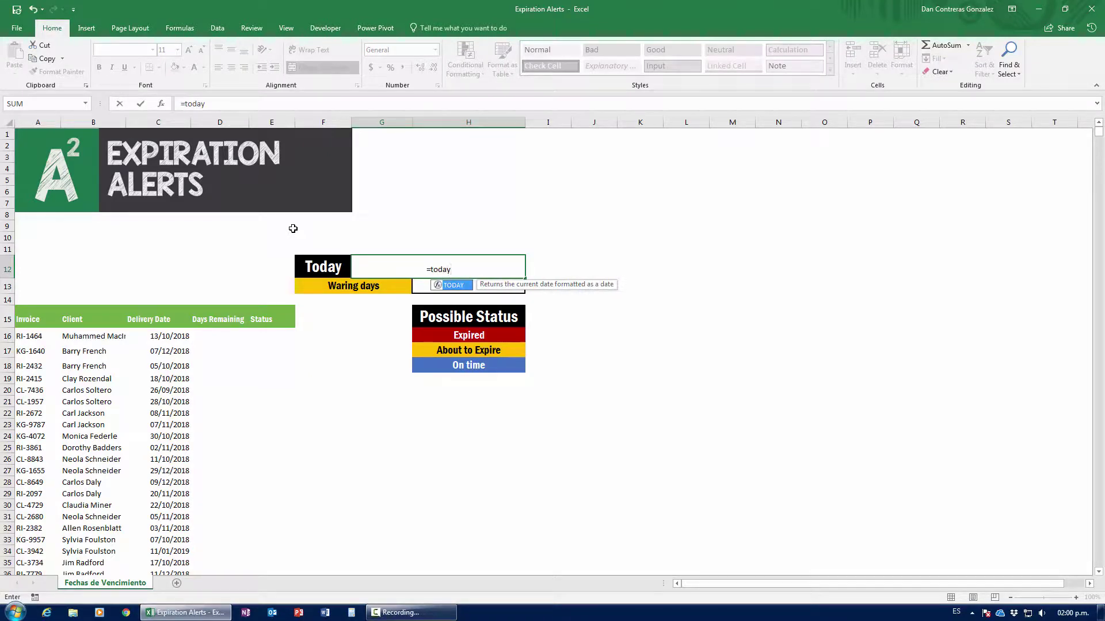
{"action": "type", "text": "("}
{"action": "key", "text": "BackSpace"}
{"action": "type", "text": "()"}
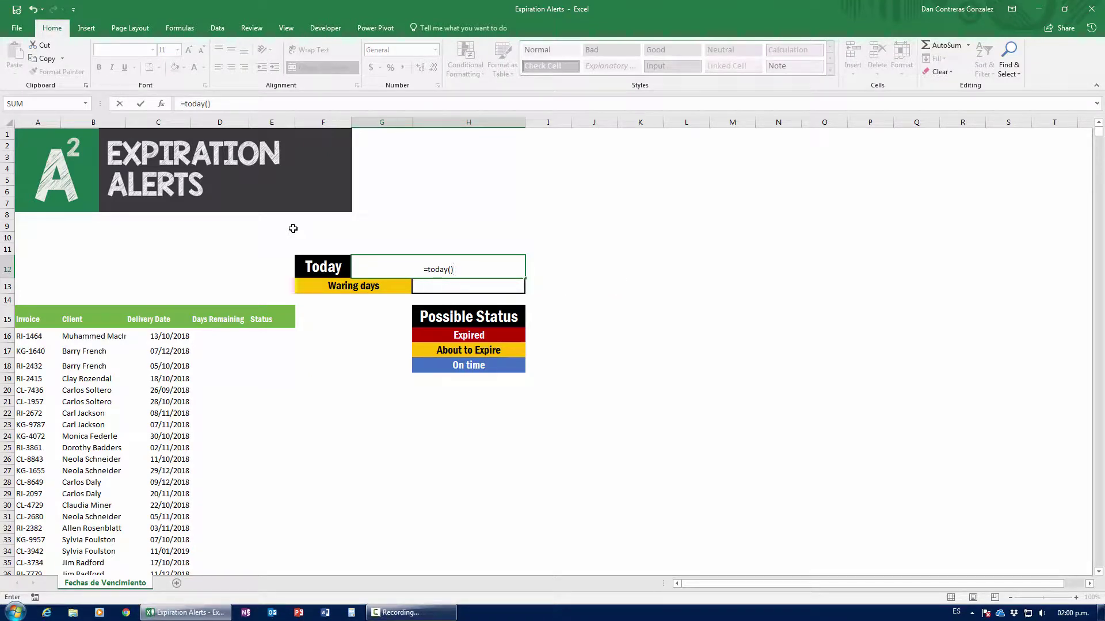
{"action": "key", "text": "Return"}
{"action": "key", "text": "Right"}
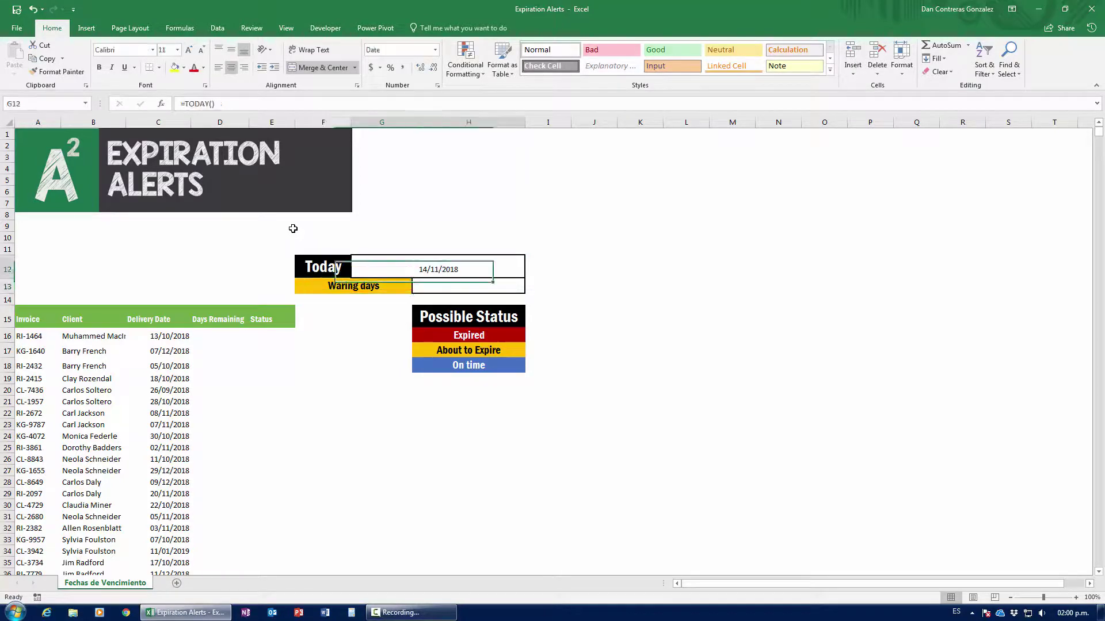
{"action": "key", "text": "Up"}
{"action": "key", "text": "Right"}
{"action": "key", "text": "Left"}
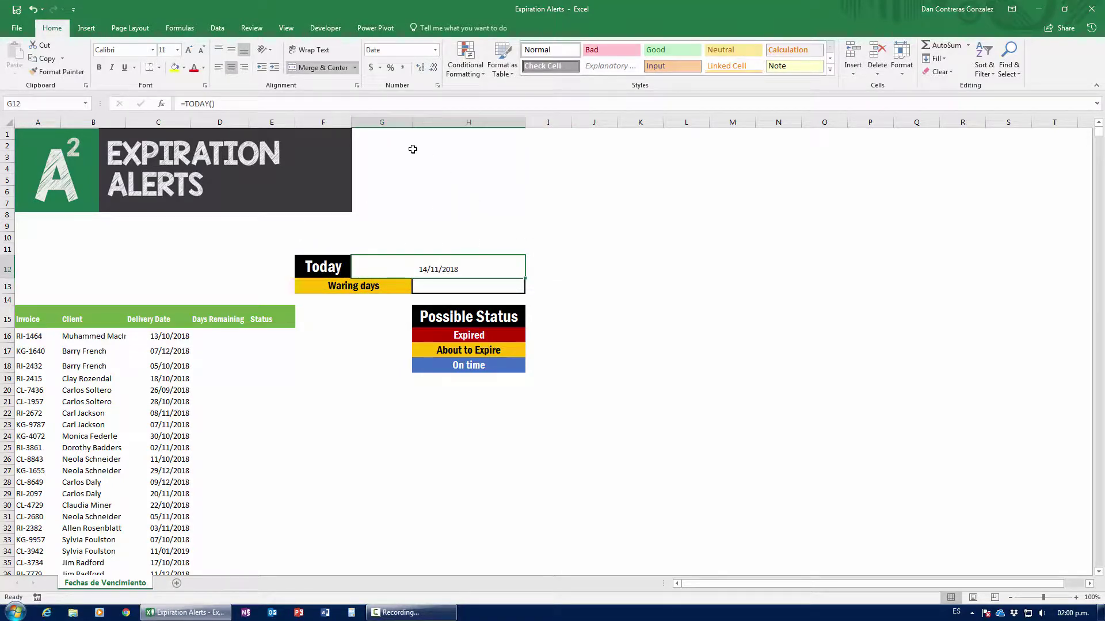
Try the Long Date format on the Today cell, then undo it back to the short date.
{"action": "left_click", "coordinate": [436, 51]}
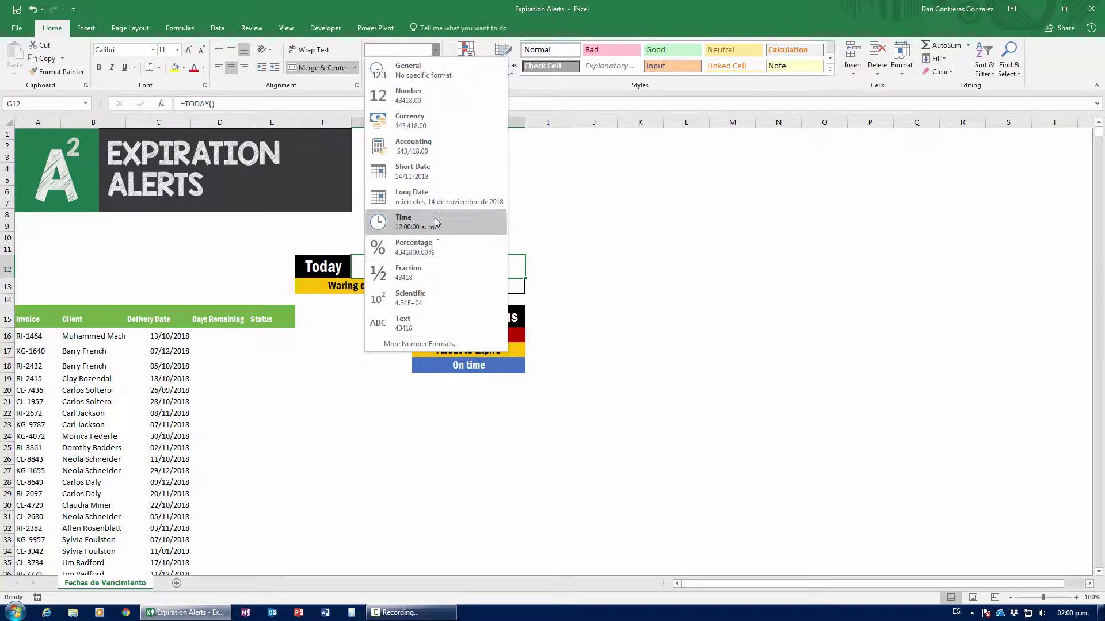
{"action": "left_click", "coordinate": [435, 190]}
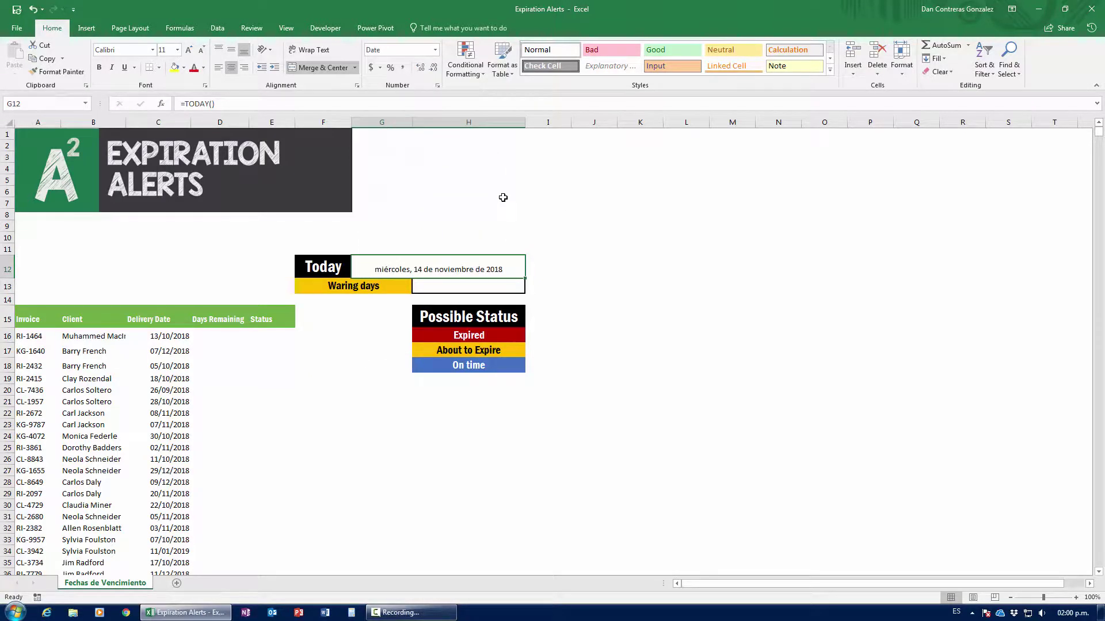
{"action": "key", "text": "ctrl+z"}
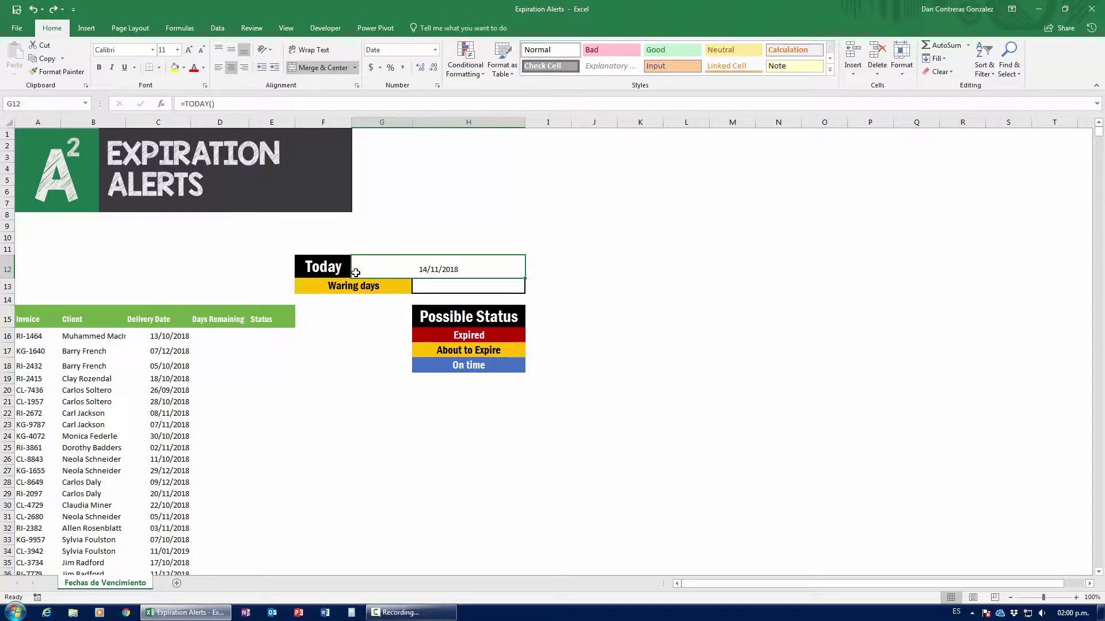
{"action": "left_click", "coordinate": [169, 338]}
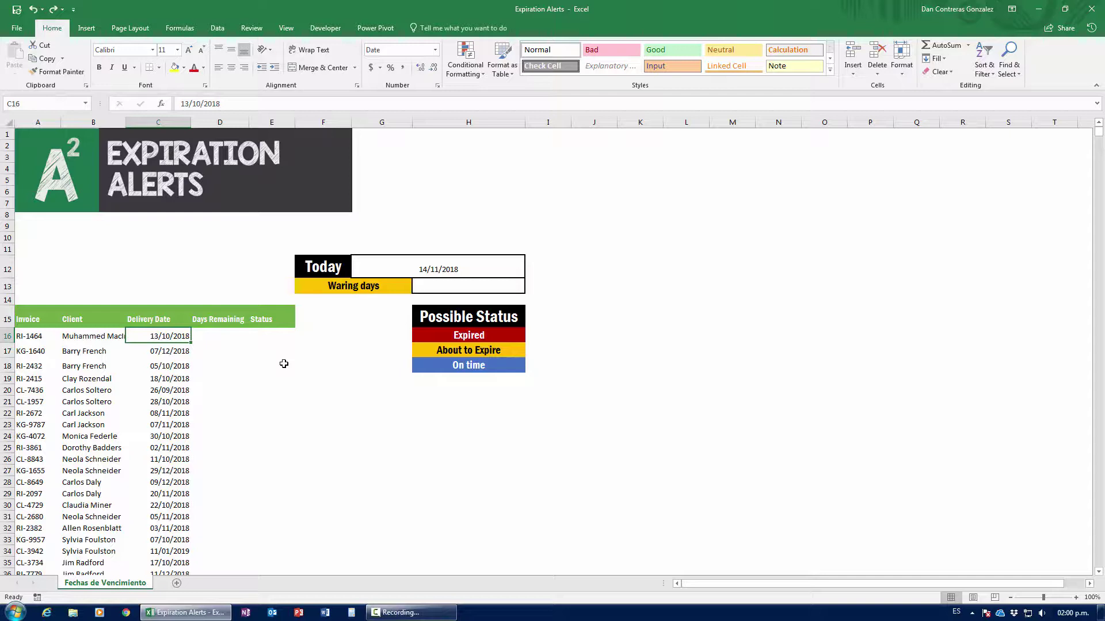
Enter =C16-G12 in D16 so the first invoice shows -32 days remaining.
{"action": "left_click", "coordinate": [219, 337]}
{"action": "type", "text": "?"}
{"action": "key", "text": "BackSpace"}
{"action": "type", "text": "="}
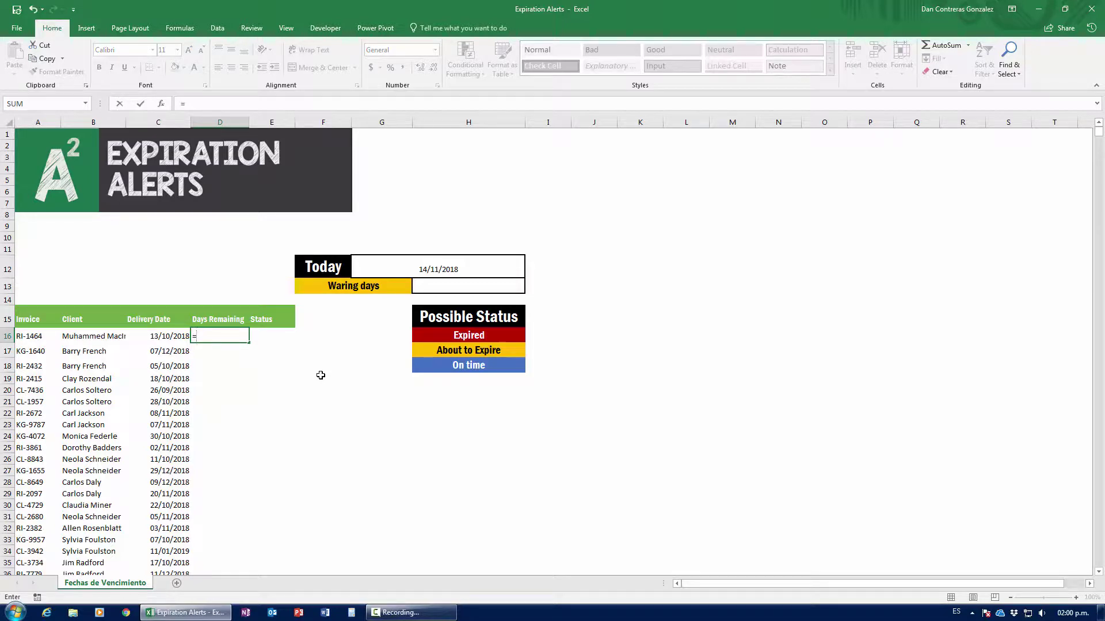
{"action": "key", "text": "Left"}
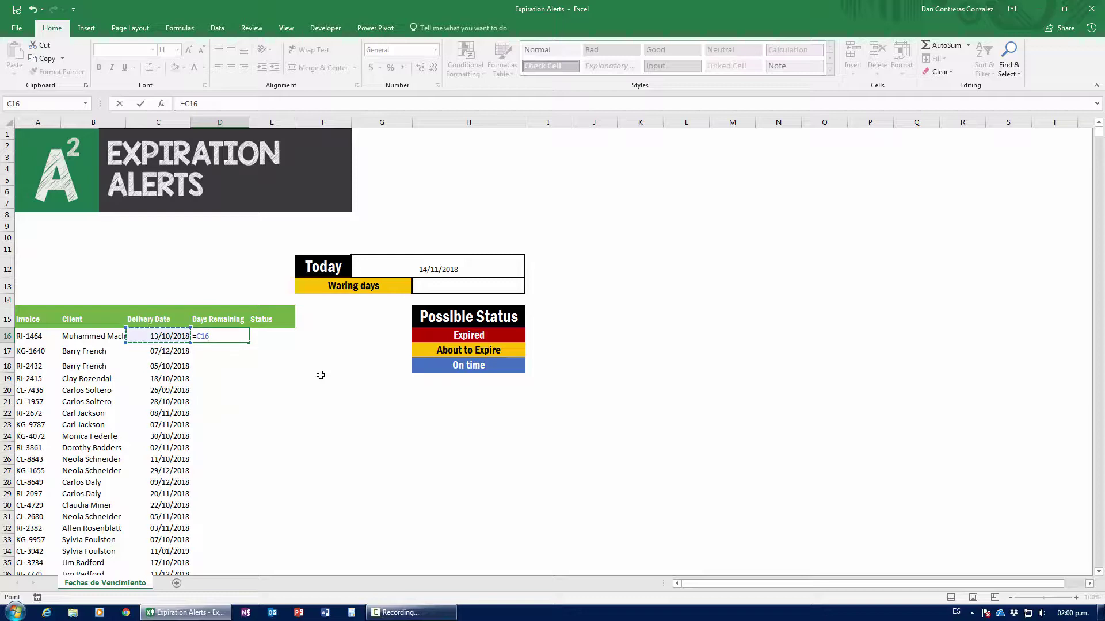
{"action": "type", "text": "-"}
{"action": "left_click", "coordinate": [413, 264]}
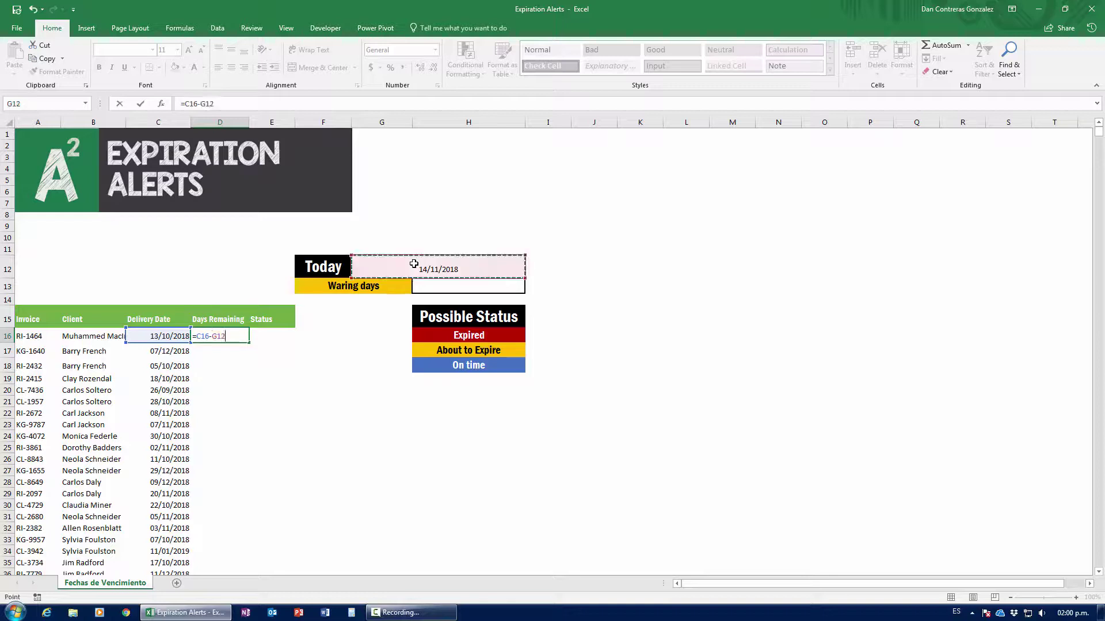
{"action": "key", "text": "Return"}
{"action": "left_click", "coordinate": [233, 338]}
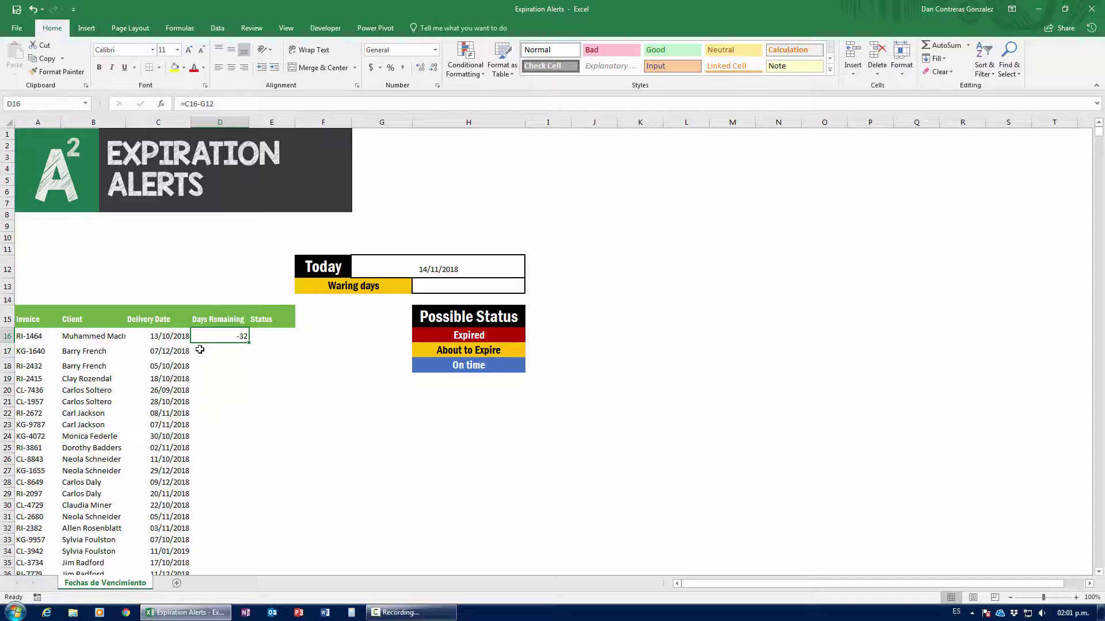
Fill the Days Remaining formula down column D and check the lower results.
{"action": "double_click", "coordinate": [248, 344]}
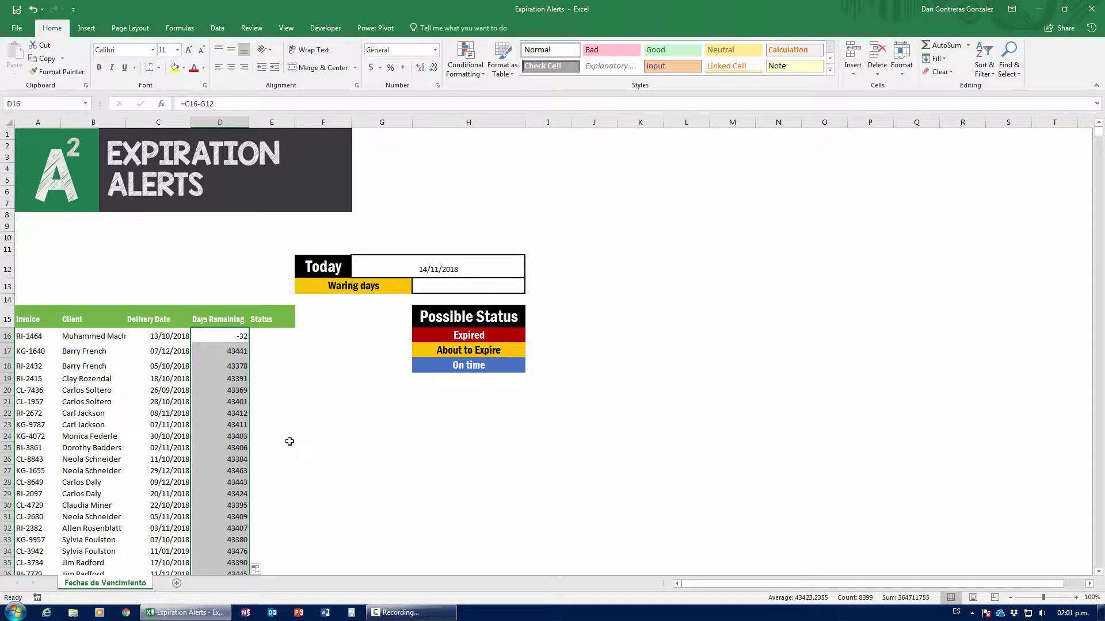
{"action": "scroll", "coordinate": [228, 475], "scroll_direction": "down", "scroll_amount": 6}
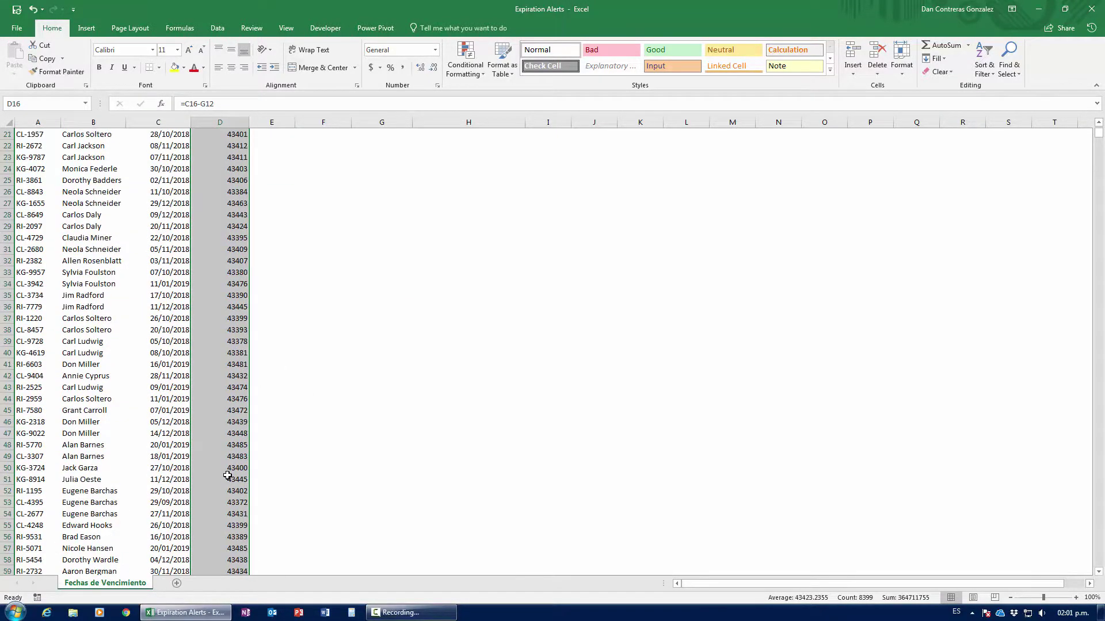
{"action": "scroll", "coordinate": [228, 475], "scroll_direction": "up", "scroll_amount": 6}
{"action": "left_click", "coordinate": [223, 351]}
{"action": "key", "text": "Down"}
{"action": "key", "text": "Down"}
{"action": "key", "text": "Up"}
{"action": "key", "text": "Up"}
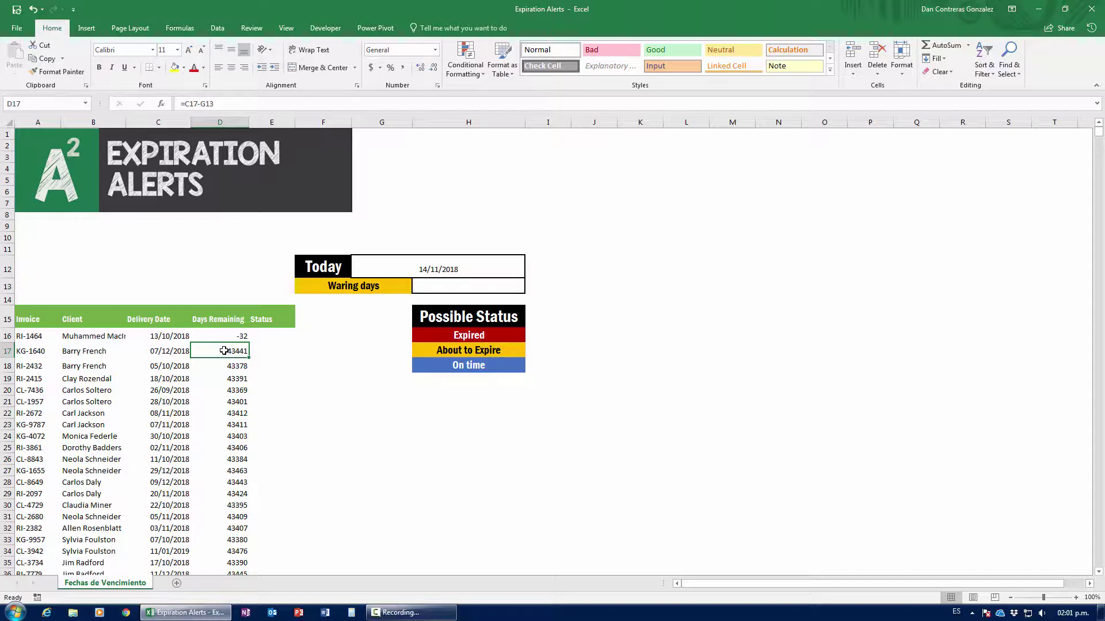
Compare the D16 and D17 formula references, then open D16 to edit its G12 reference.
{"action": "key", "text": "F2"}
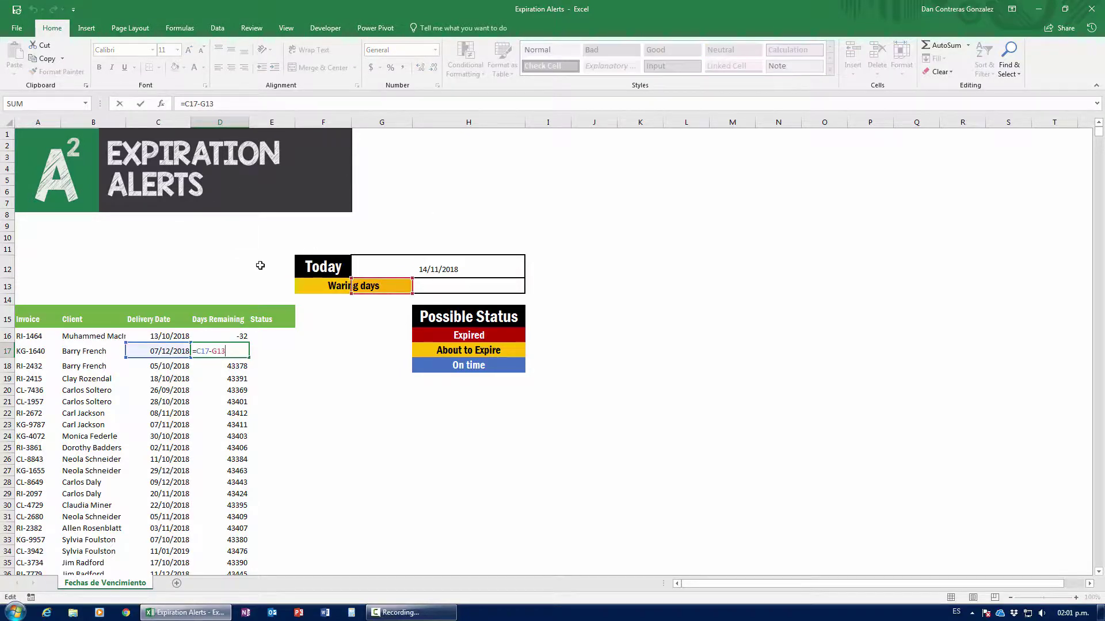
{"action": "left_click", "coordinate": [237, 337]}
{"action": "key", "text": "F2"}
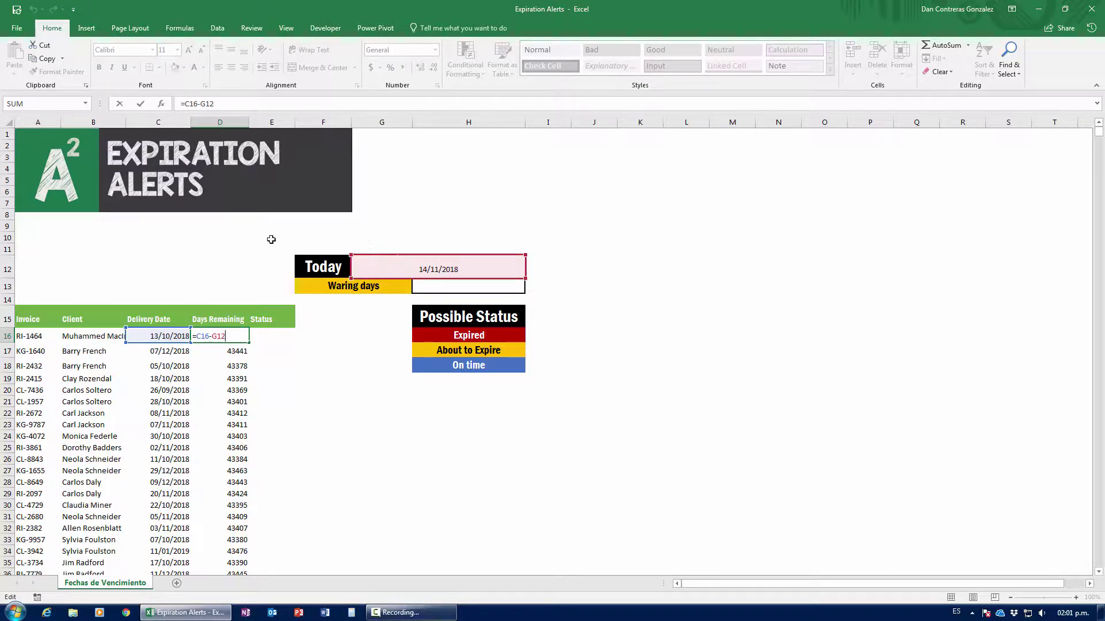
{"action": "key", "text": "ctrl+Return"}
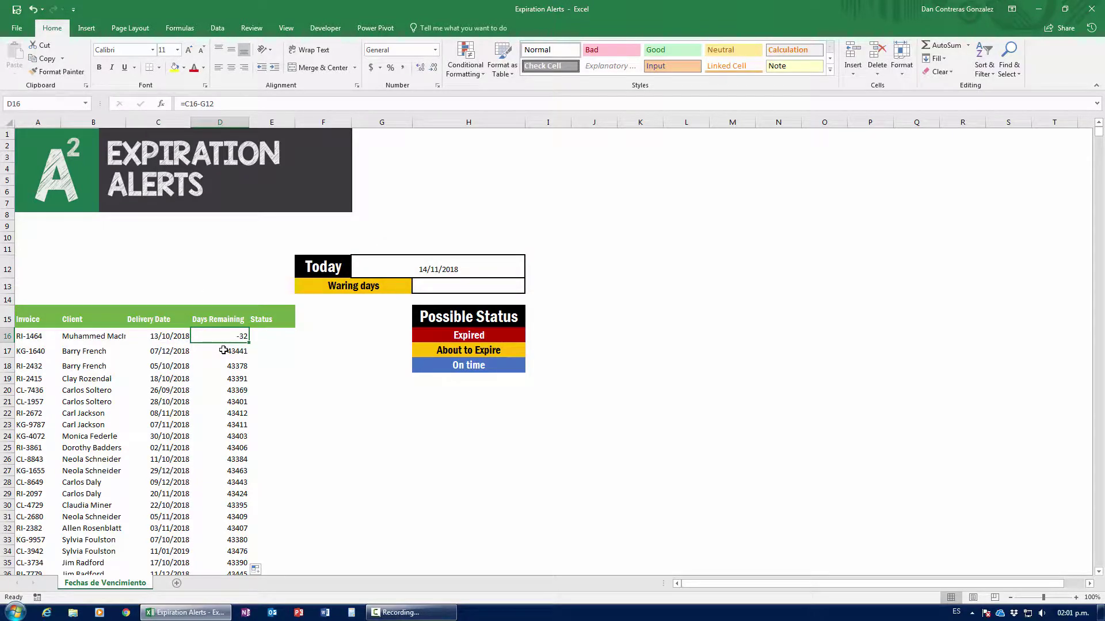
{"action": "double_click", "coordinate": [223, 350]}
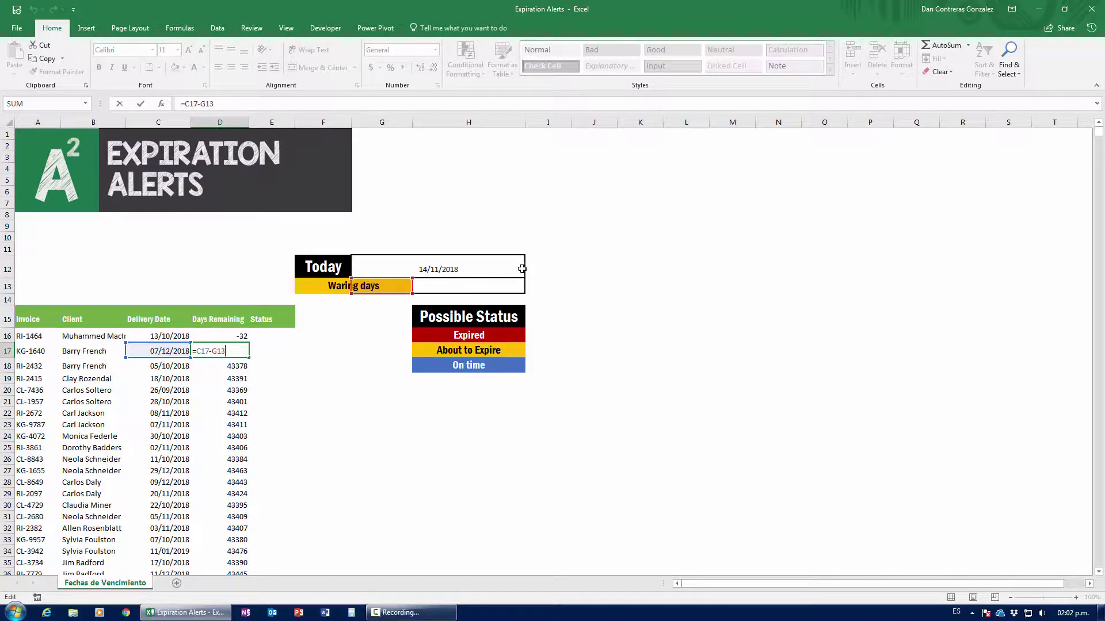
{"action": "key", "text": "Return"}
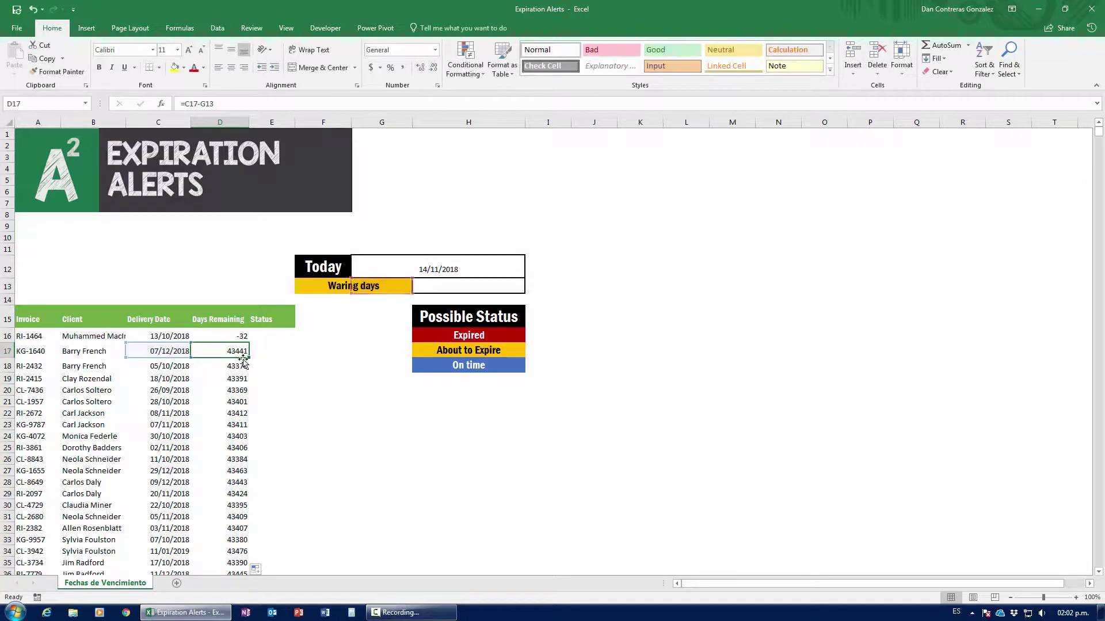
{"action": "double_click", "coordinate": [219, 337]}
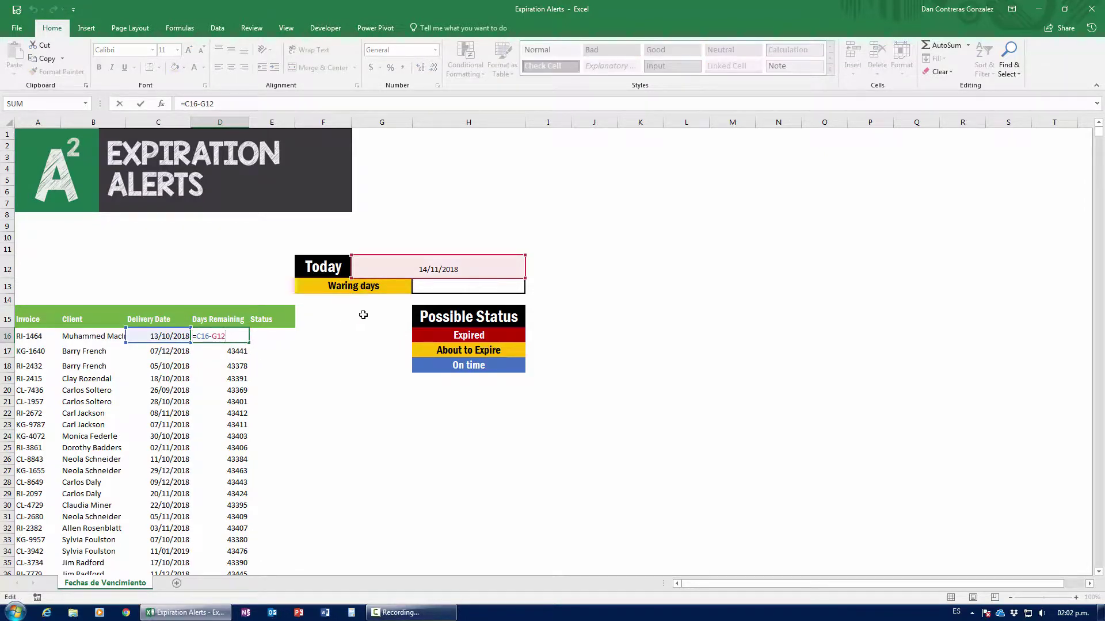
{"action": "left_click", "coordinate": [210, 104]}
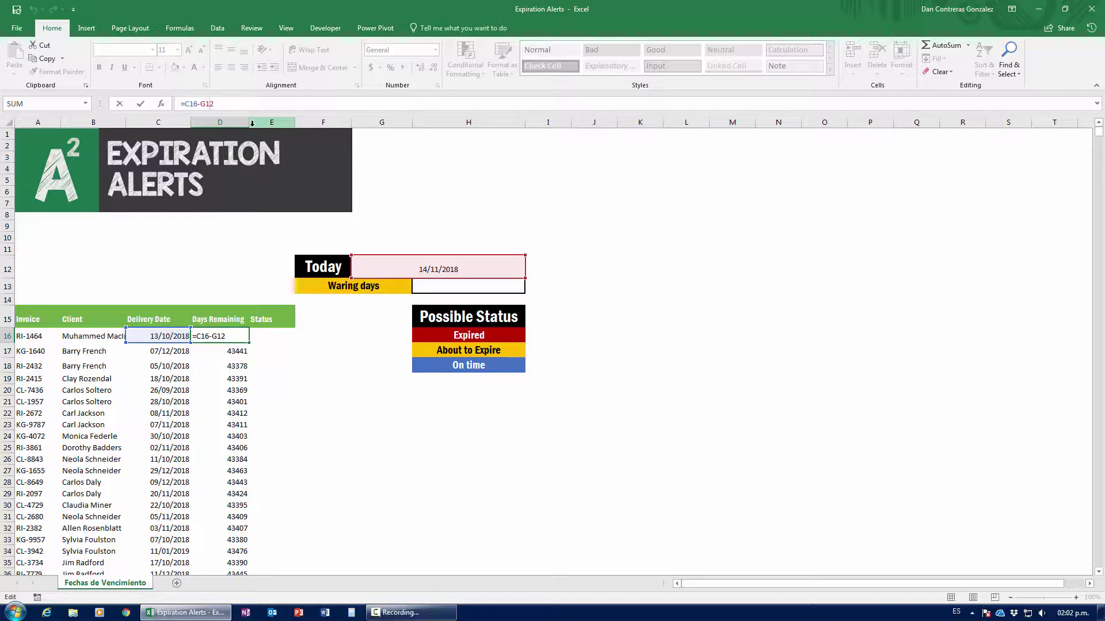
Lock the Today reference as $G$12 in D16 and fill the formula down column D.
{"action": "key", "text": "F4"}
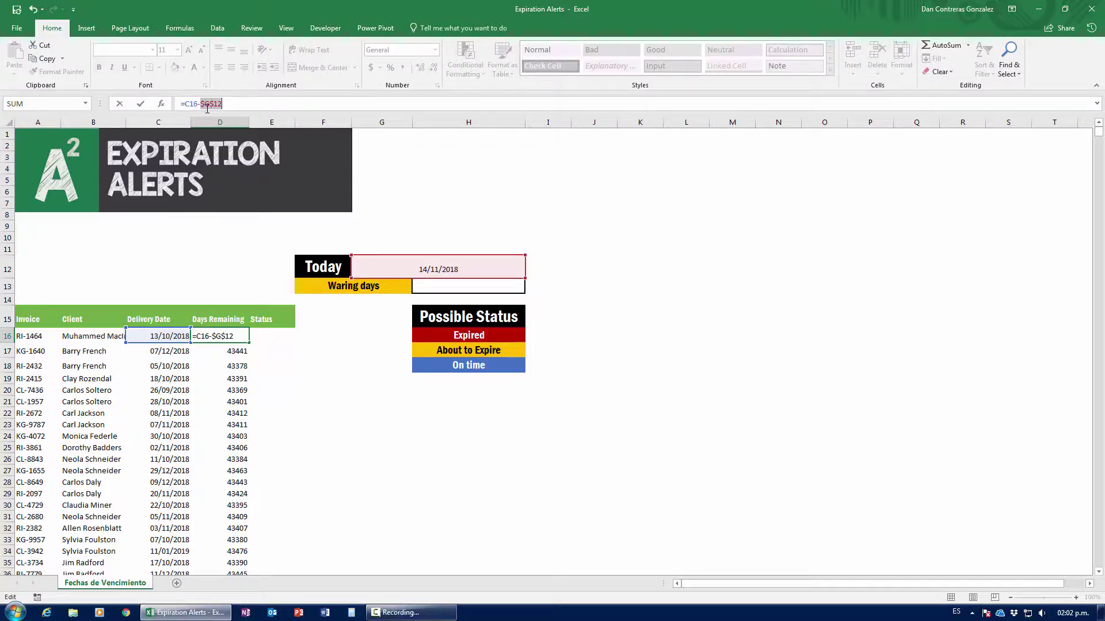
{"action": "key", "text": "Return"}
{"action": "left_click", "coordinate": [245, 339]}
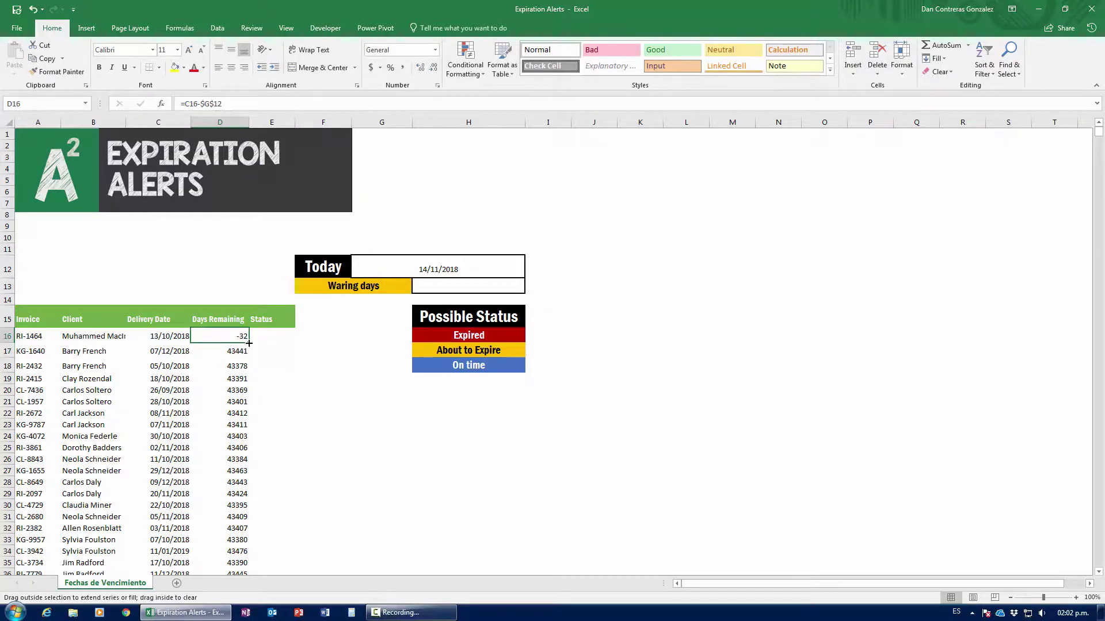
{"action": "double_click", "coordinate": [248, 343]}
Verify the D17 and D18 formulas now use $G$12 and show correct day counts.
{"action": "left_click", "coordinate": [241, 352]}
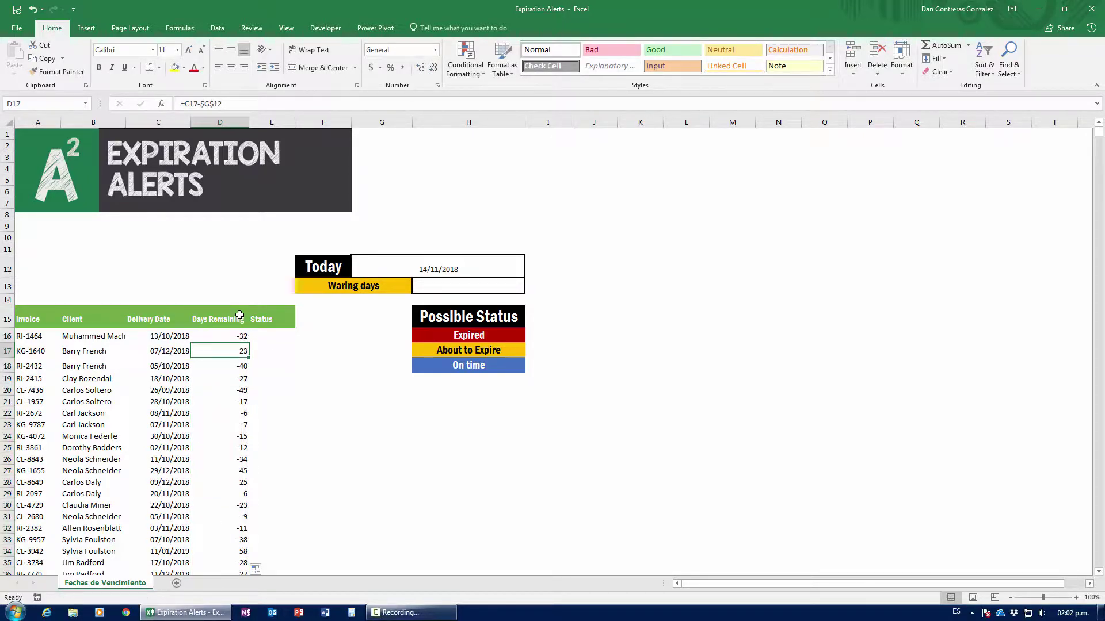
{"action": "double_click", "coordinate": [242, 352]}
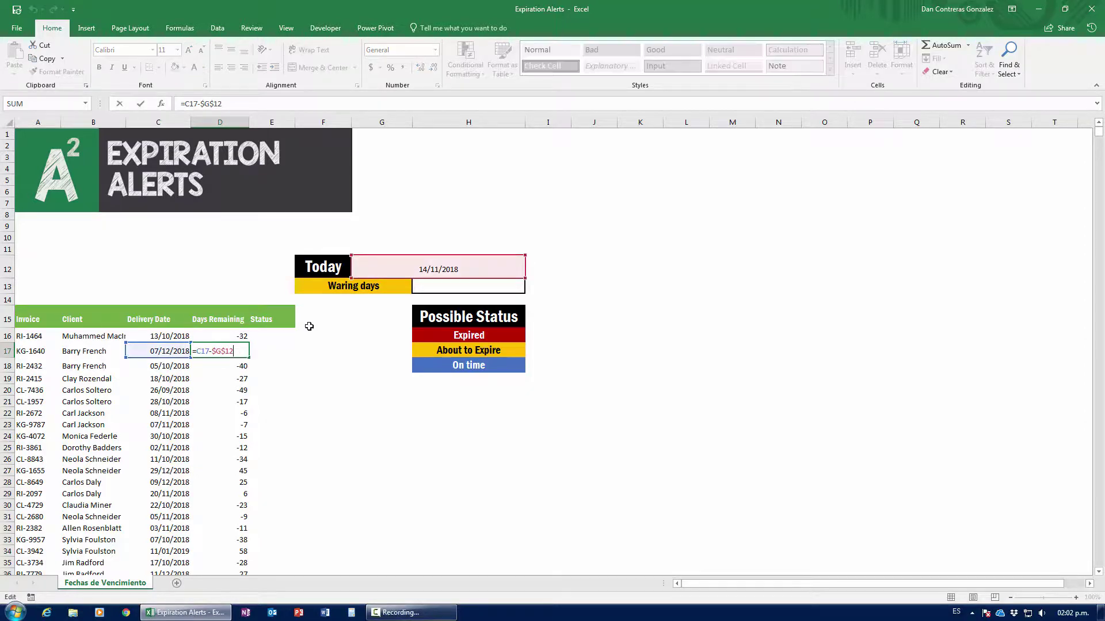
{"action": "key", "text": "Return"}
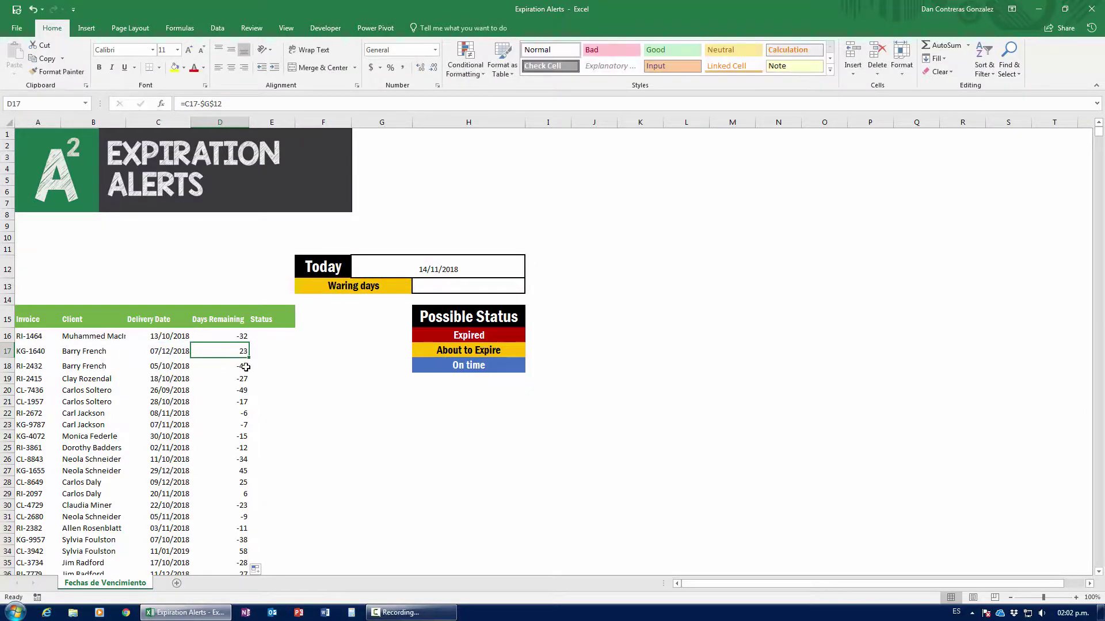
{"action": "key", "text": "F2"}
{"action": "key", "text": "Escape"}
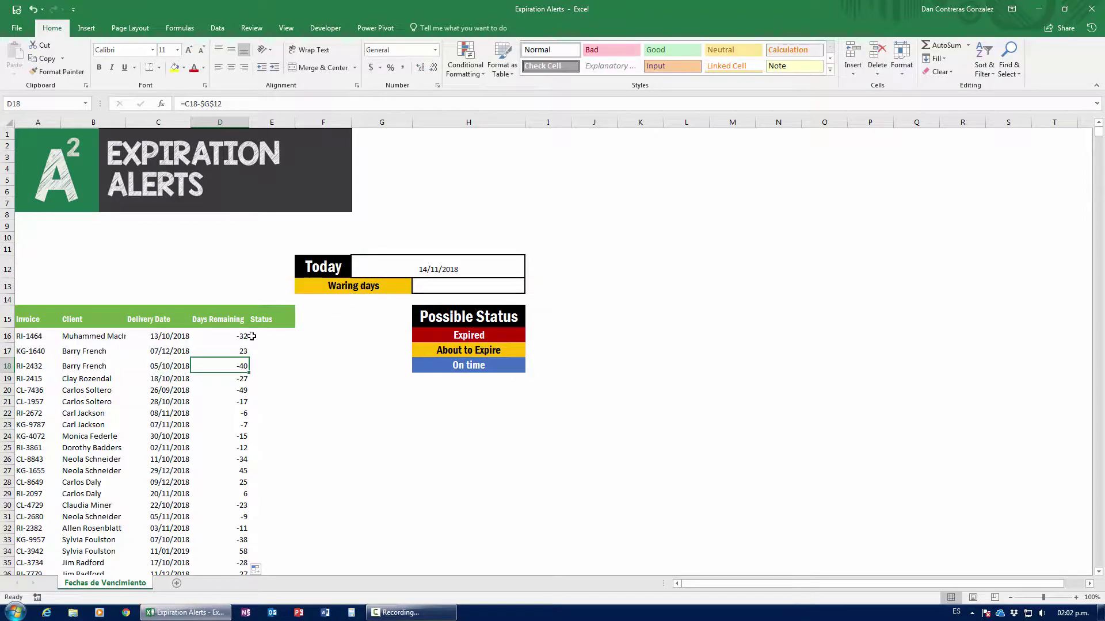
{"action": "left_click", "coordinate": [244, 336]}
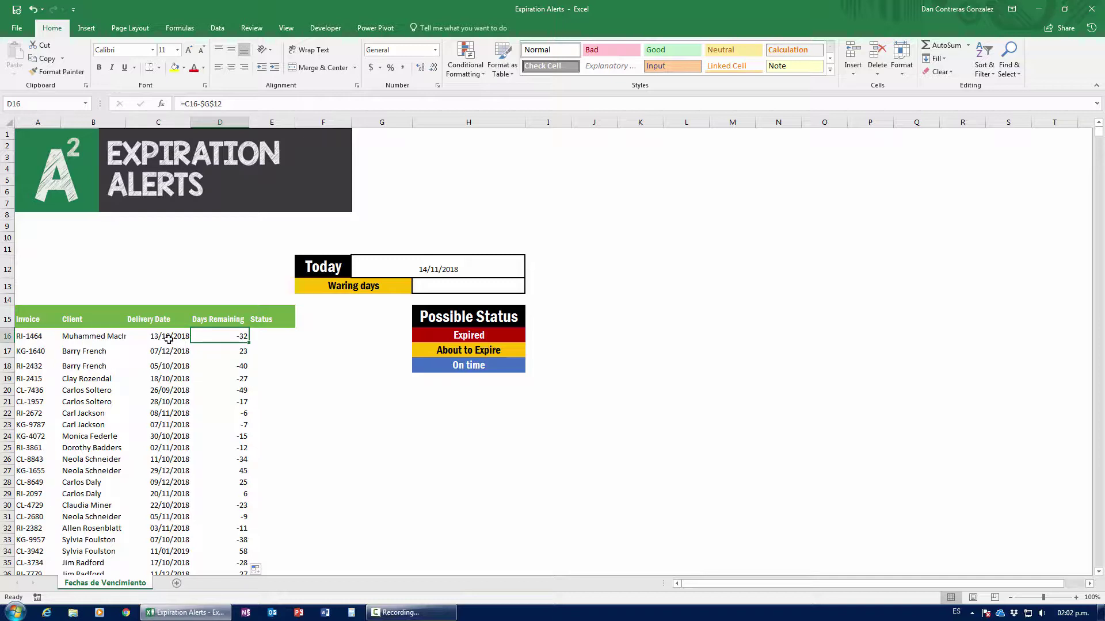
{"action": "left_click", "coordinate": [224, 351]}
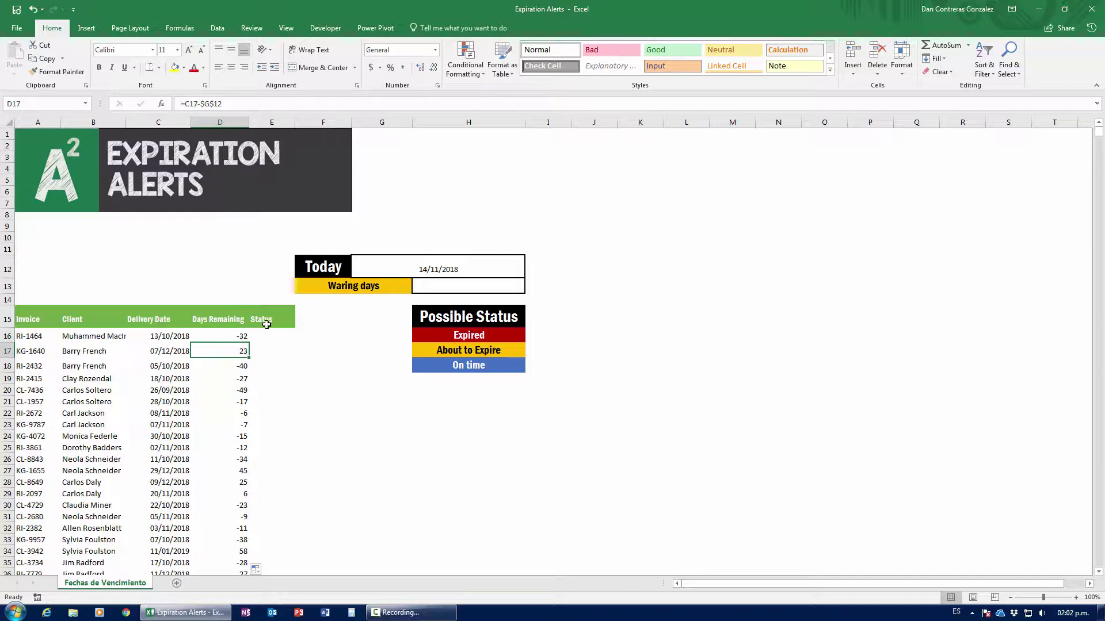
{"action": "left_click", "coordinate": [247, 364]}
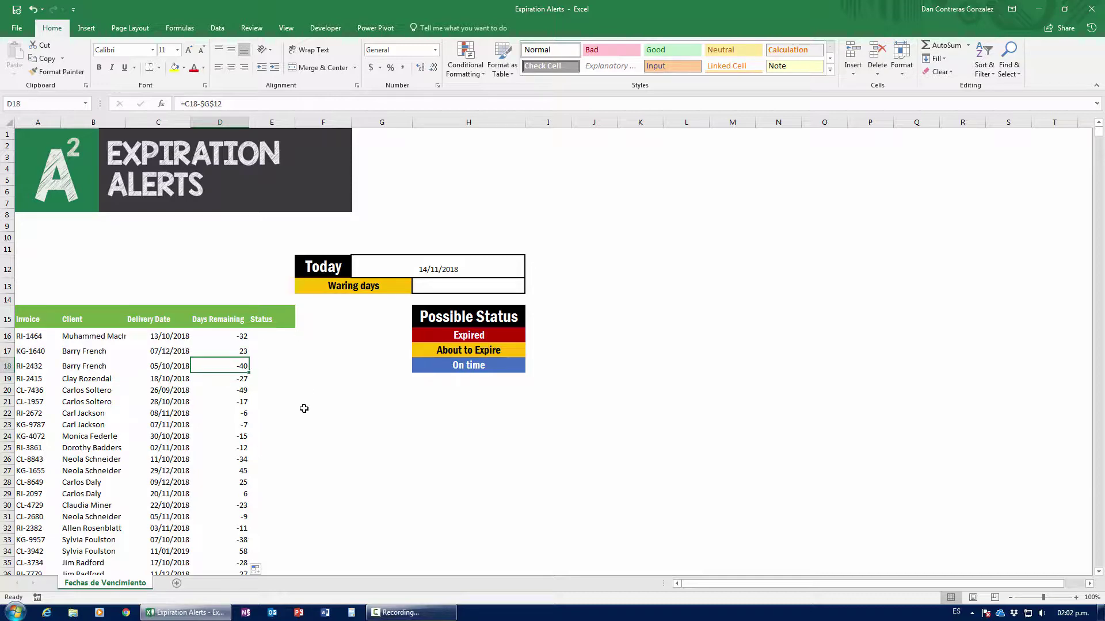
{"action": "scroll", "coordinate": [230, 510], "scroll_direction": "down", "scroll_amount": 3}
{"action": "scroll", "coordinate": [226, 512], "scroll_direction": "down", "scroll_amount": 20}
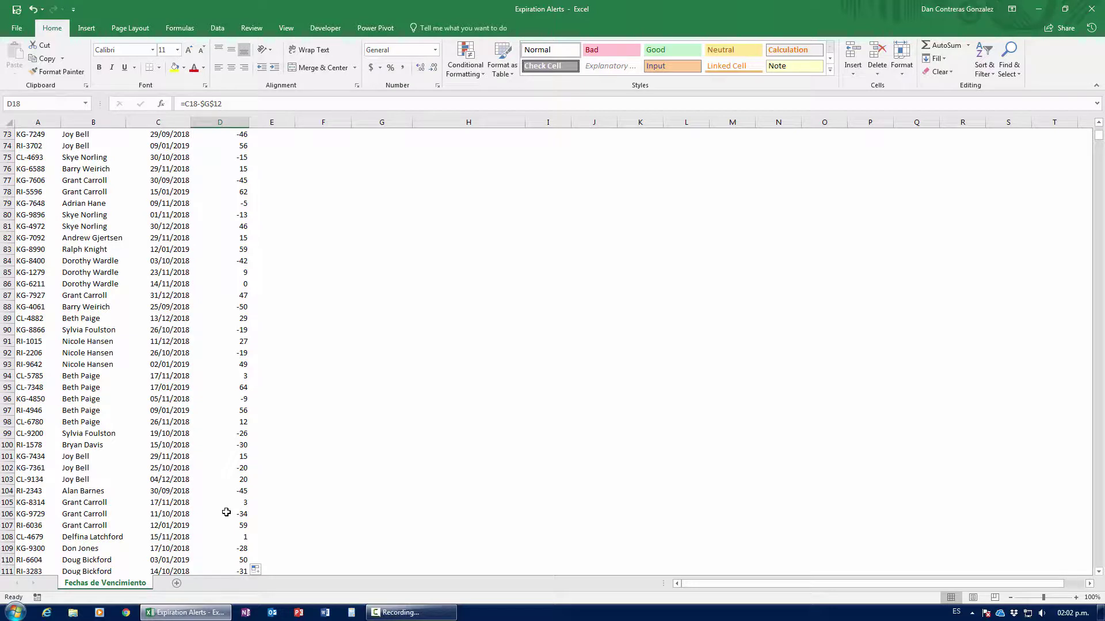
{"action": "scroll", "coordinate": [226, 512], "scroll_direction": "up", "scroll_amount": 20}
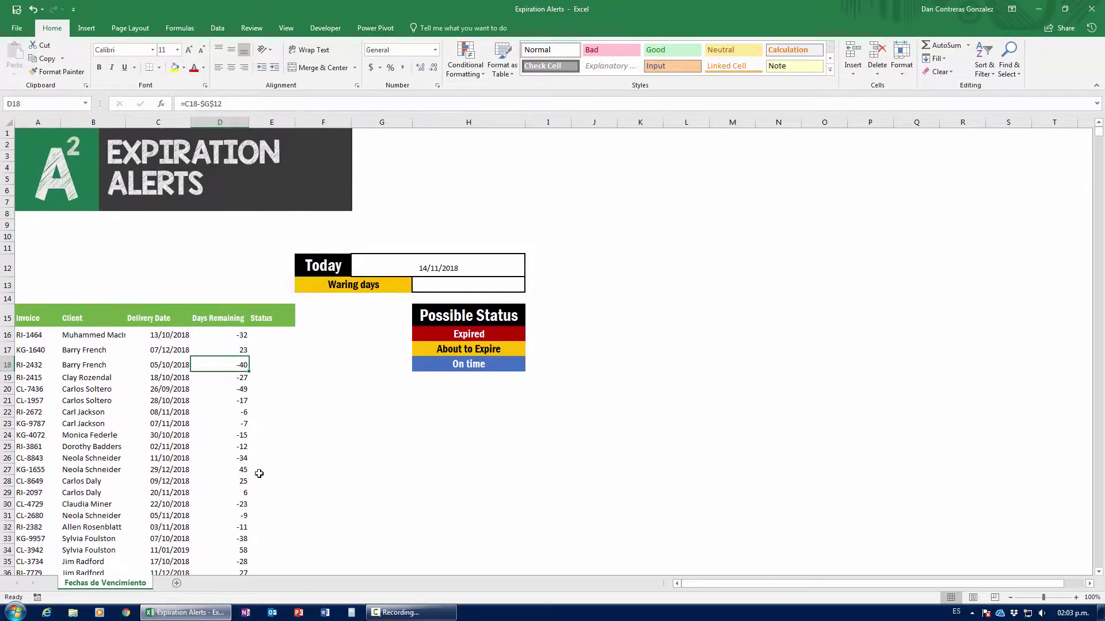
{"action": "left_click", "coordinate": [425, 285]}
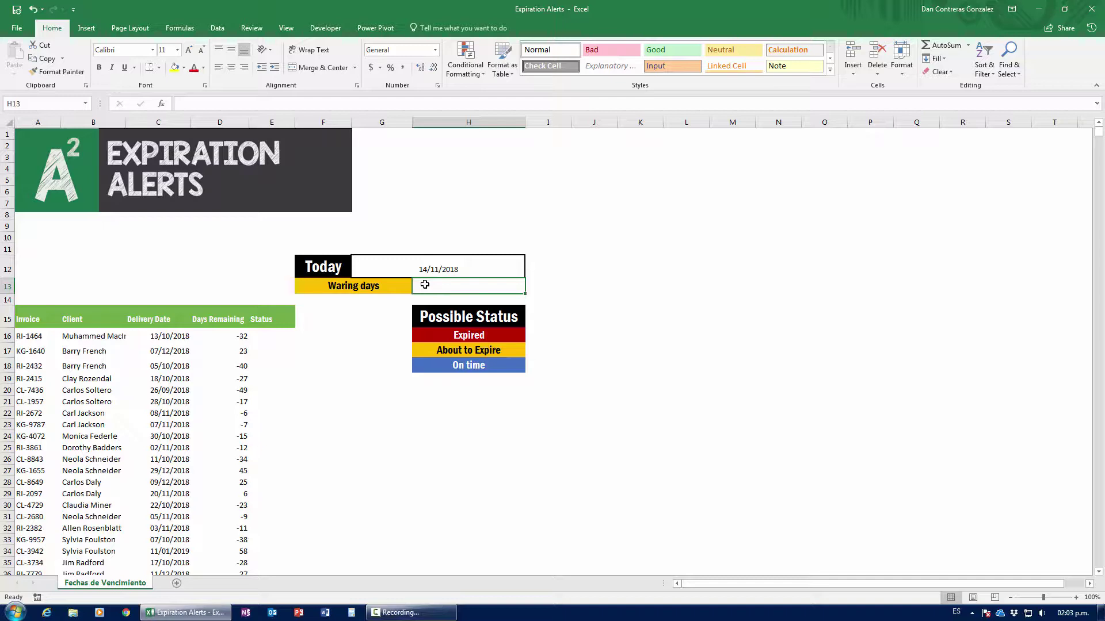
Enter 3 as the Waring days value in H13 and start editing the label after 'Wa'.
{"action": "type", "text": "3"}
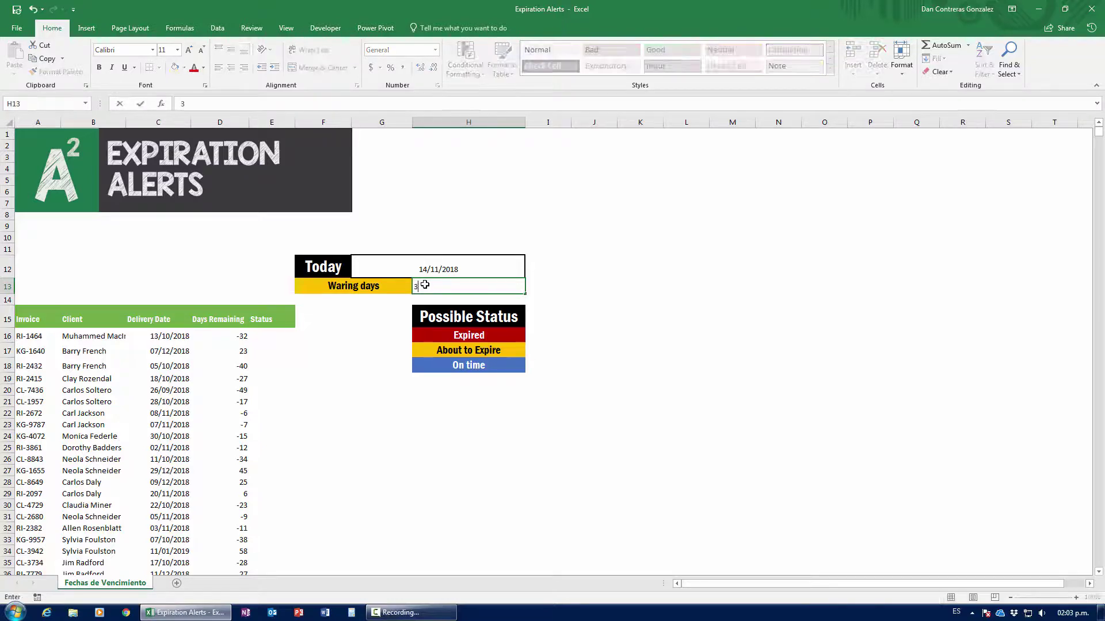
{"action": "key", "text": "Return"}
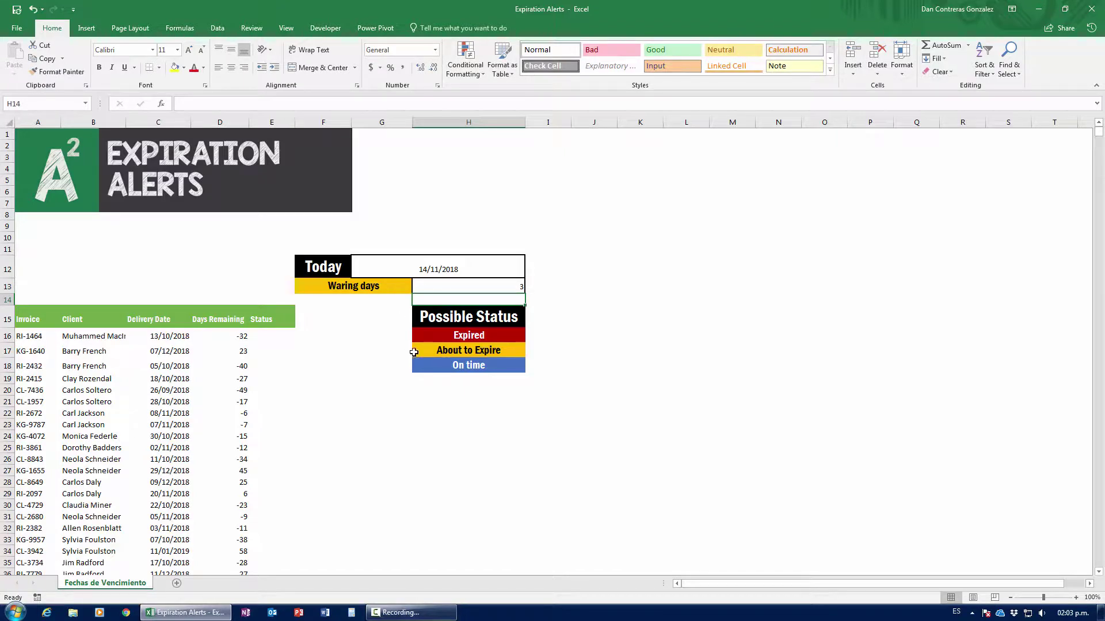
{"action": "left_click", "coordinate": [340, 289]}
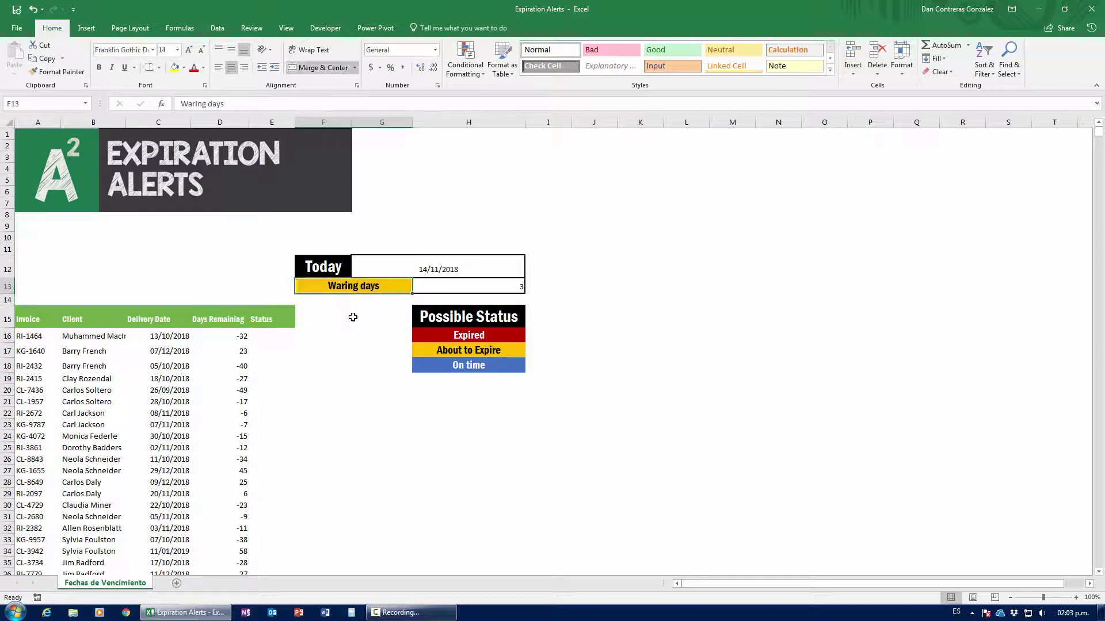
{"action": "left_click", "coordinate": [190, 103]}
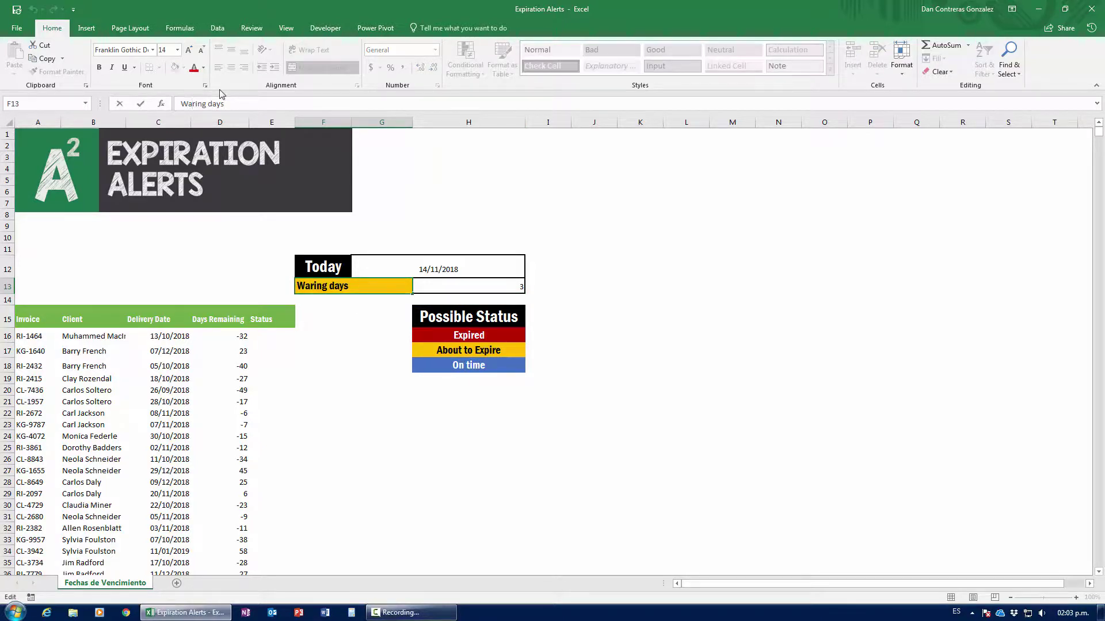
Correct the label to read 'Warning days'.
{"action": "type", "text": "n"}
{"action": "key", "text": "Return"}
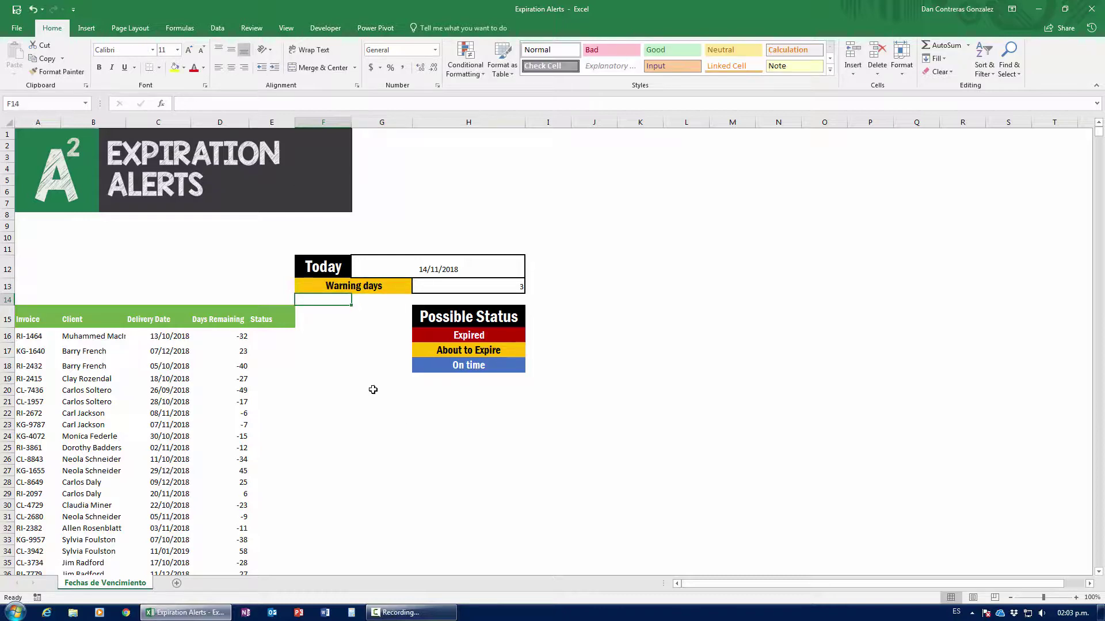
{"action": "left_click", "coordinate": [401, 425]}
Review the Expired, About to Expire and On time labels, then start =if( in E16.
{"action": "left_click", "coordinate": [272, 338]}
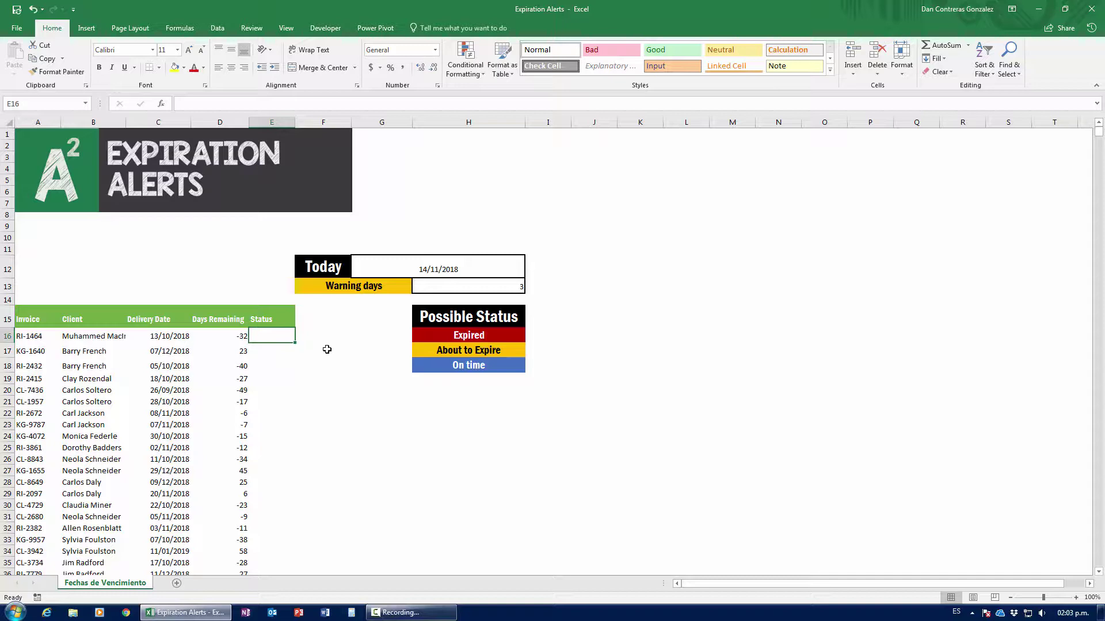
{"action": "left_click", "coordinate": [476, 336]}
{"action": "left_click", "coordinate": [472, 350]}
{"action": "left_click", "coordinate": [471, 365]}
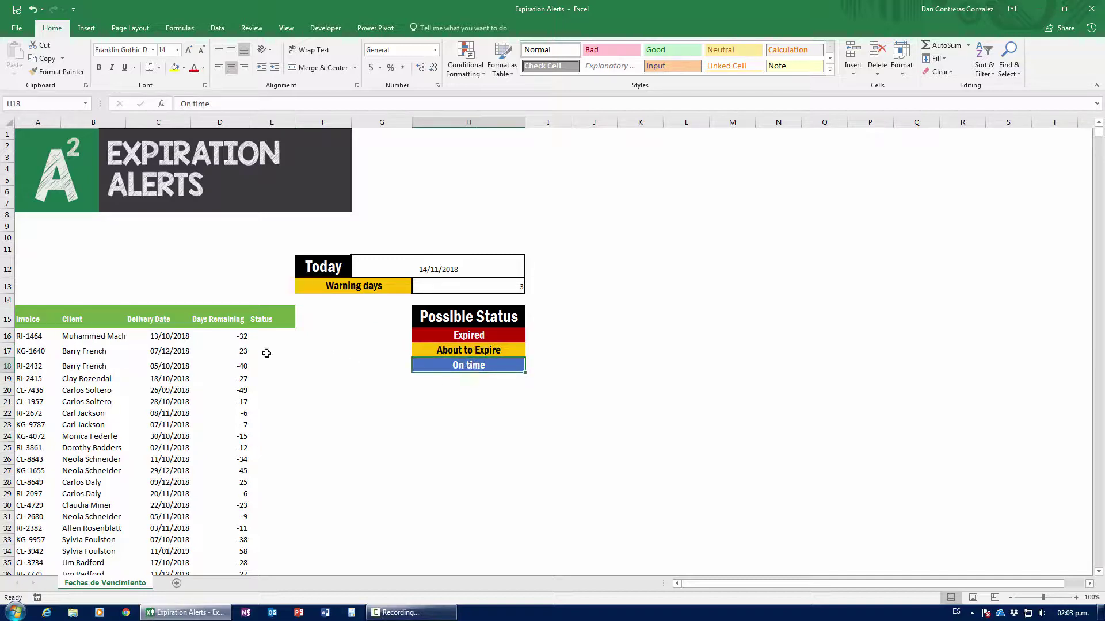
{"action": "left_click", "coordinate": [279, 331]}
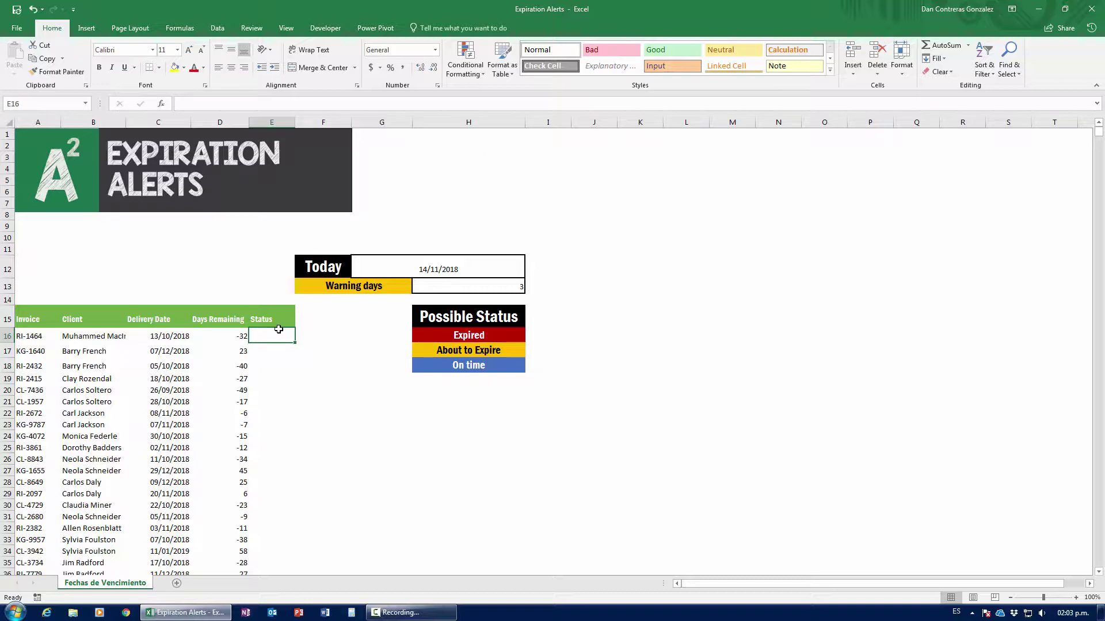
{"action": "type", "text": "=if("}
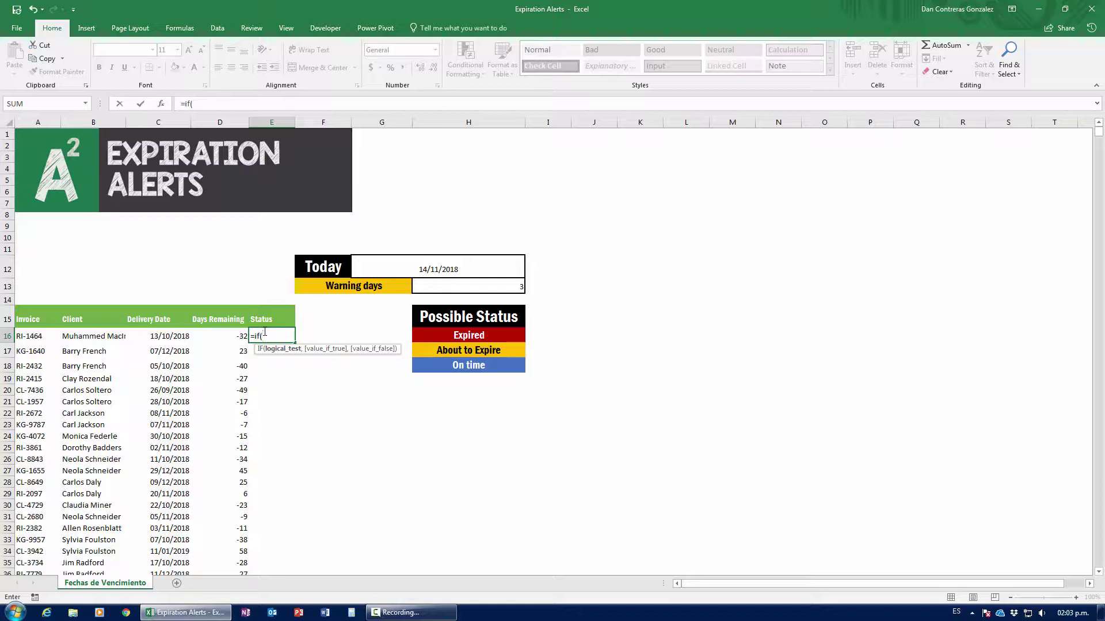
In the IF function arguments, set the logical test to D16<0.
{"action": "left_click", "coordinate": [162, 104]}
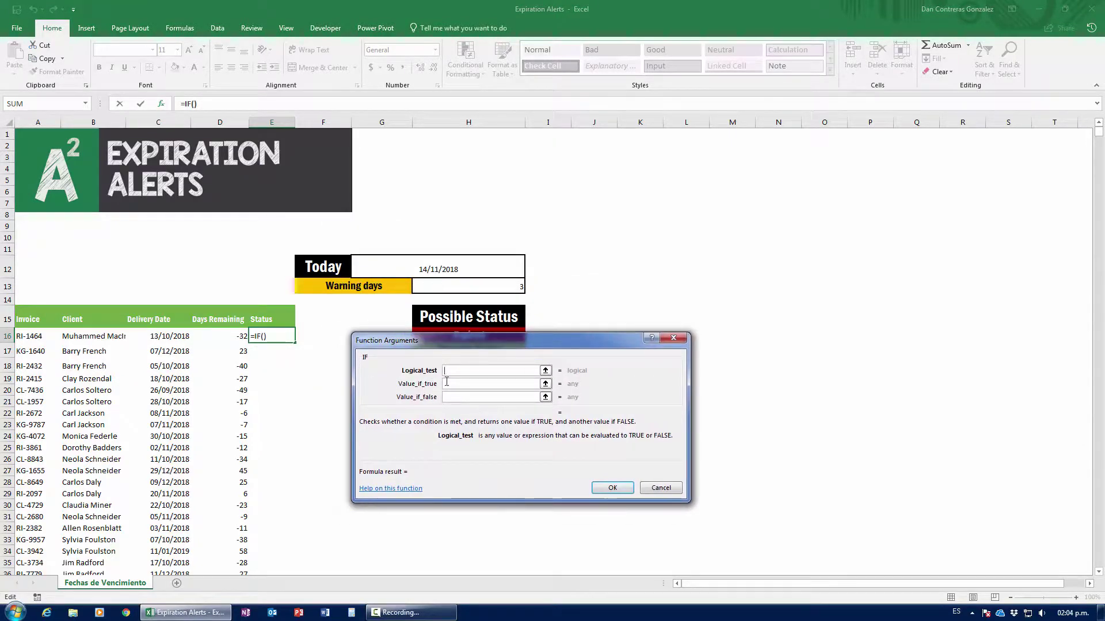
{"action": "left_click_drag", "start_coordinate": [428, 347], "coordinate": [449, 367]}
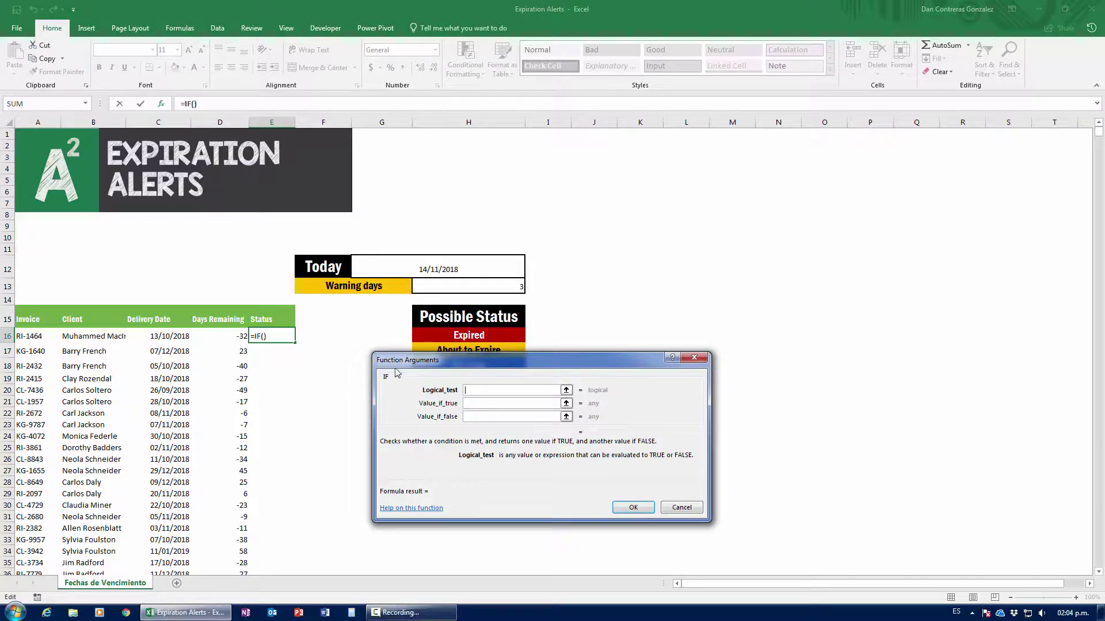
{"action": "left_click", "coordinate": [237, 337]}
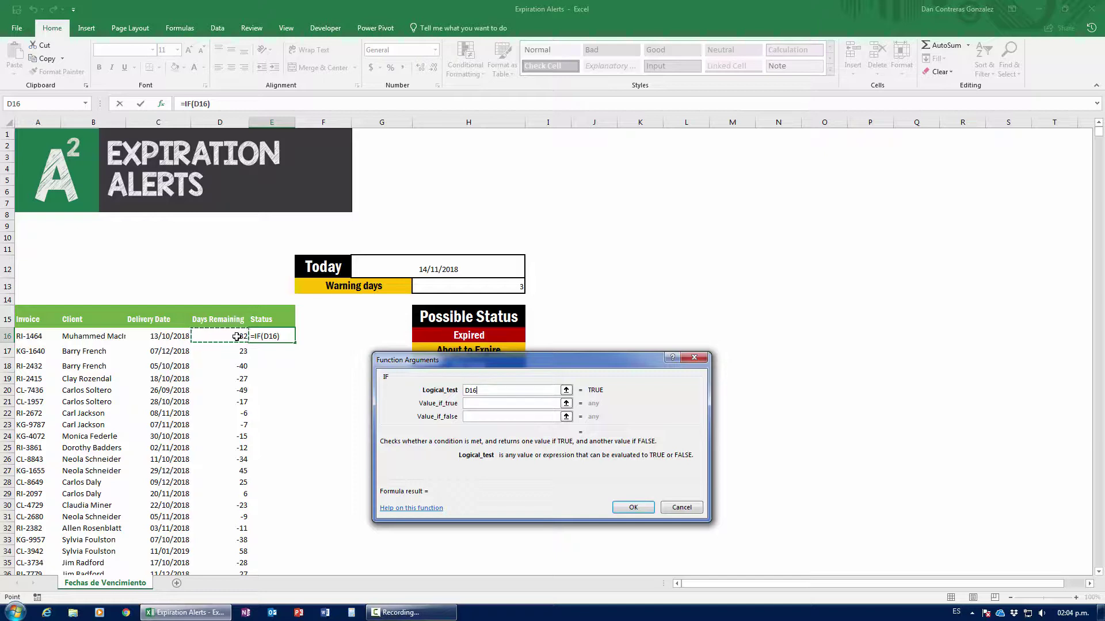
{"action": "type", "text": "Z"}
{"action": "key", "text": "BackSpace"}
{"action": "type", "text": "<2"}
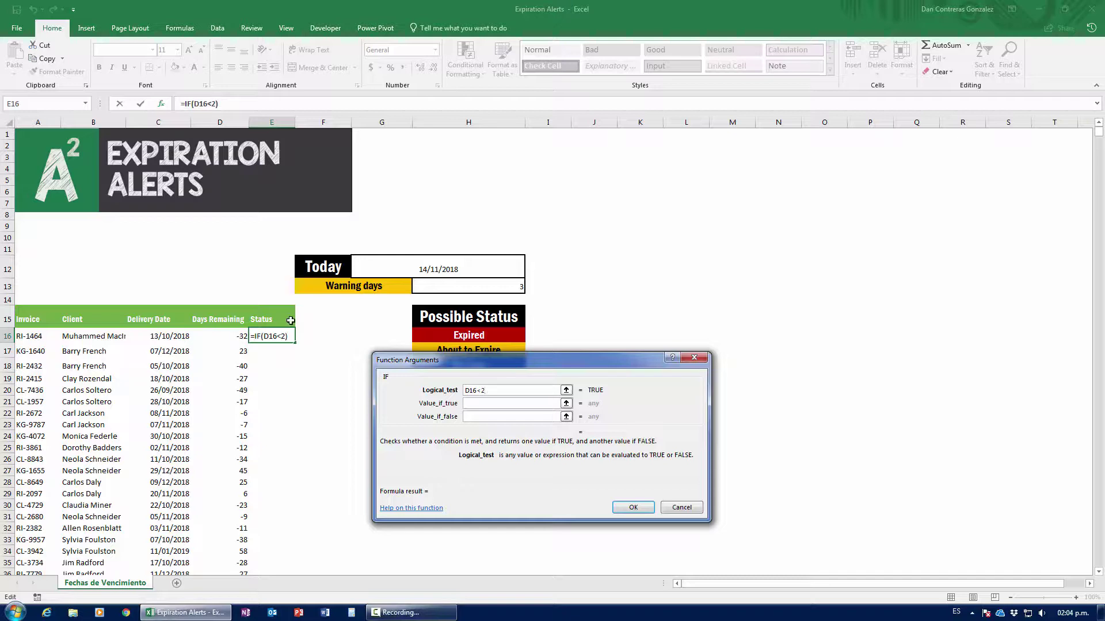
{"action": "key", "text": "BackSpace"}
{"action": "type", "text": "0"}
Set value if true to 'Expired' and value if false to 'On Time', then confirm.
{"action": "left_click", "coordinate": [474, 405]}
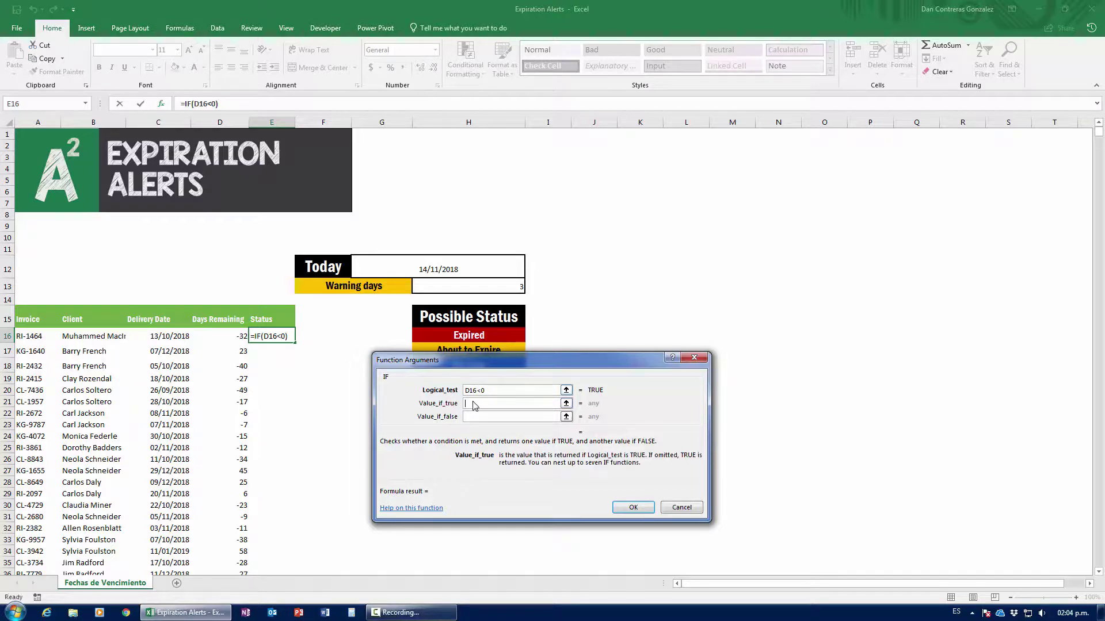
{"action": "type", "text": "Expired"}
{"action": "key", "text": "Tab"}
{"action": "left_click_drag", "start_coordinate": [475, 357], "coordinate": [466, 394]}
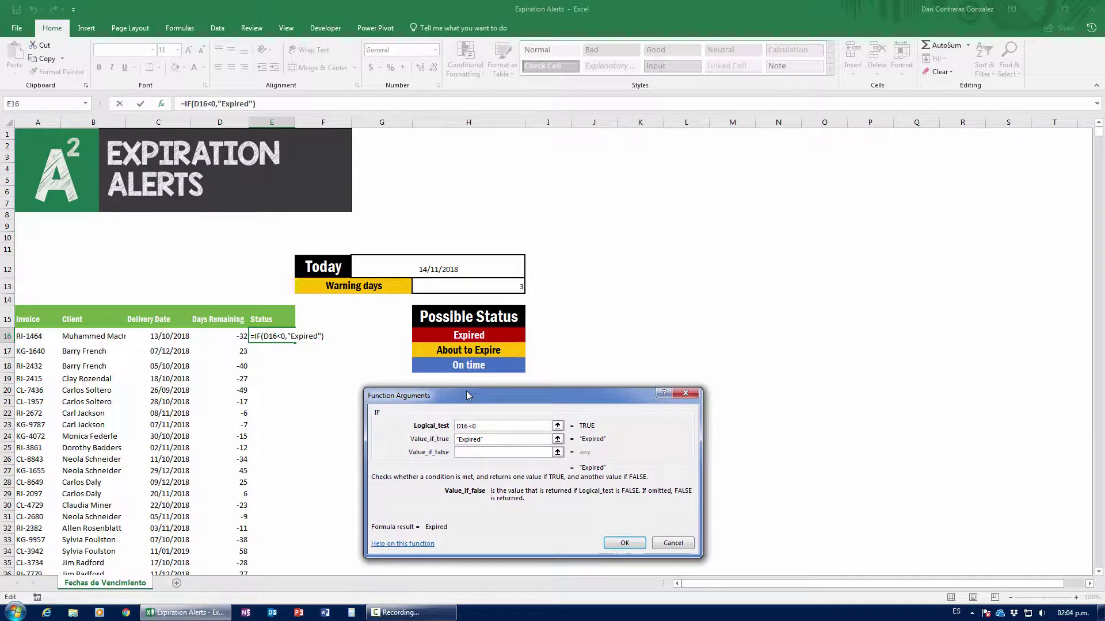
{"action": "type", "text": "On Time"}
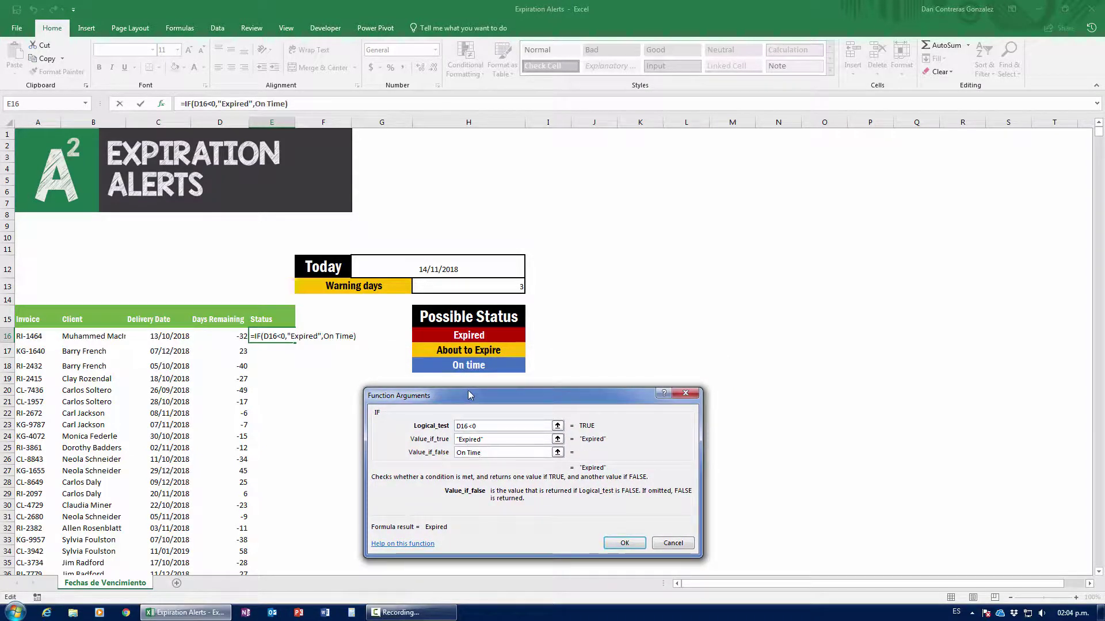
{"action": "left_click", "coordinate": [625, 544]}
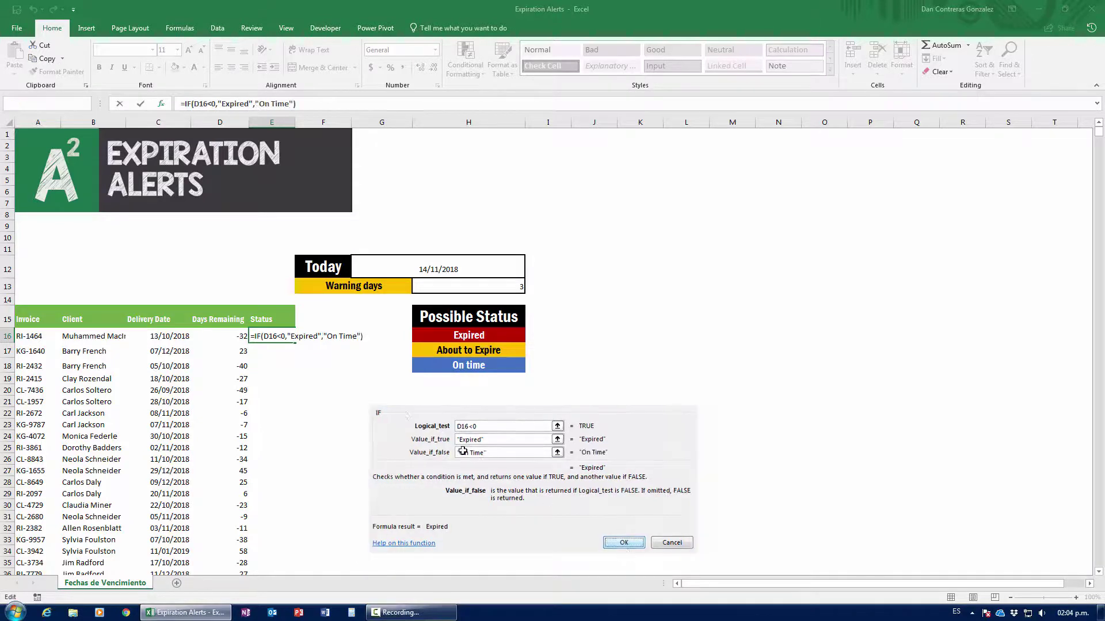
{"action": "key", "text": "Return"}
{"action": "left_click", "coordinate": [285, 337]}
{"action": "double_click", "coordinate": [294, 343]}
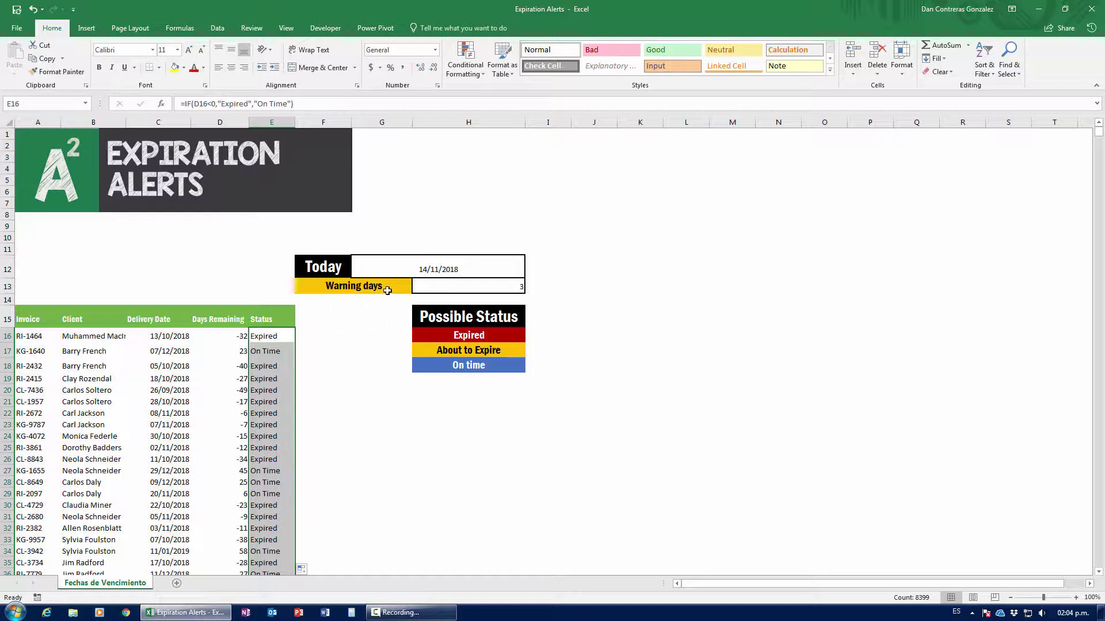
{"action": "left_click_drag", "start_coordinate": [384, 289], "coordinate": [456, 283]}
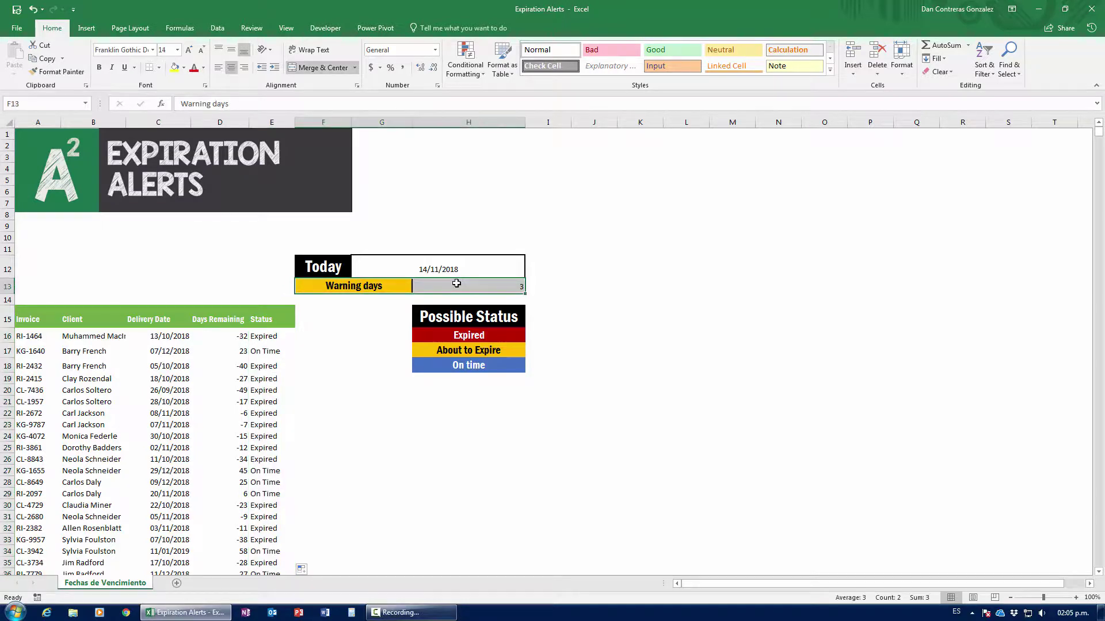
{"action": "left_click", "coordinate": [447, 345]}
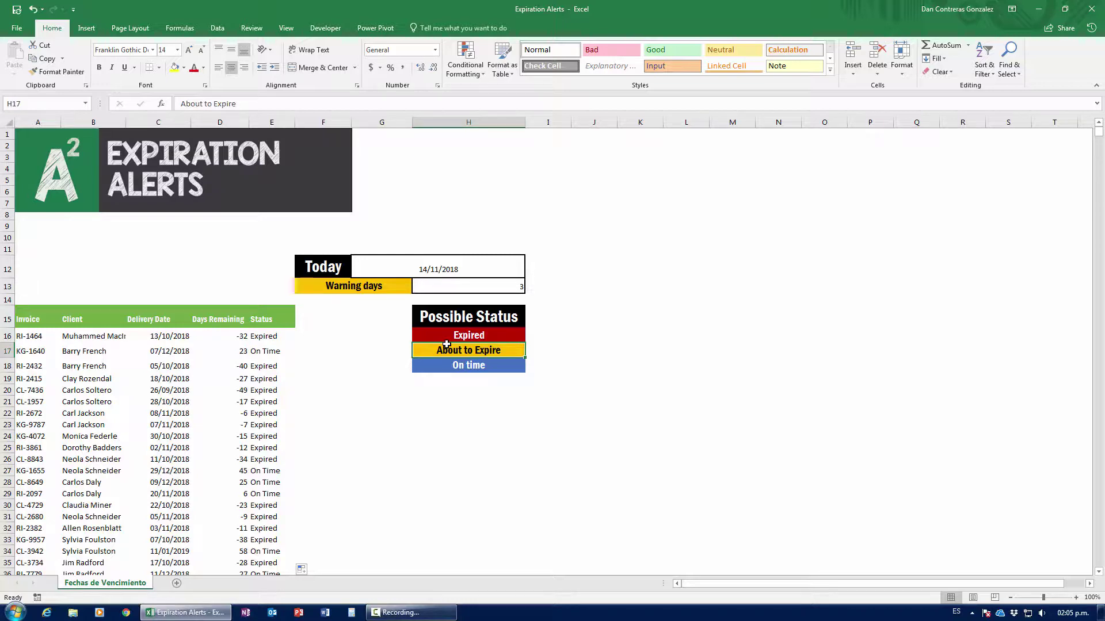
{"action": "left_click", "coordinate": [256, 340]}
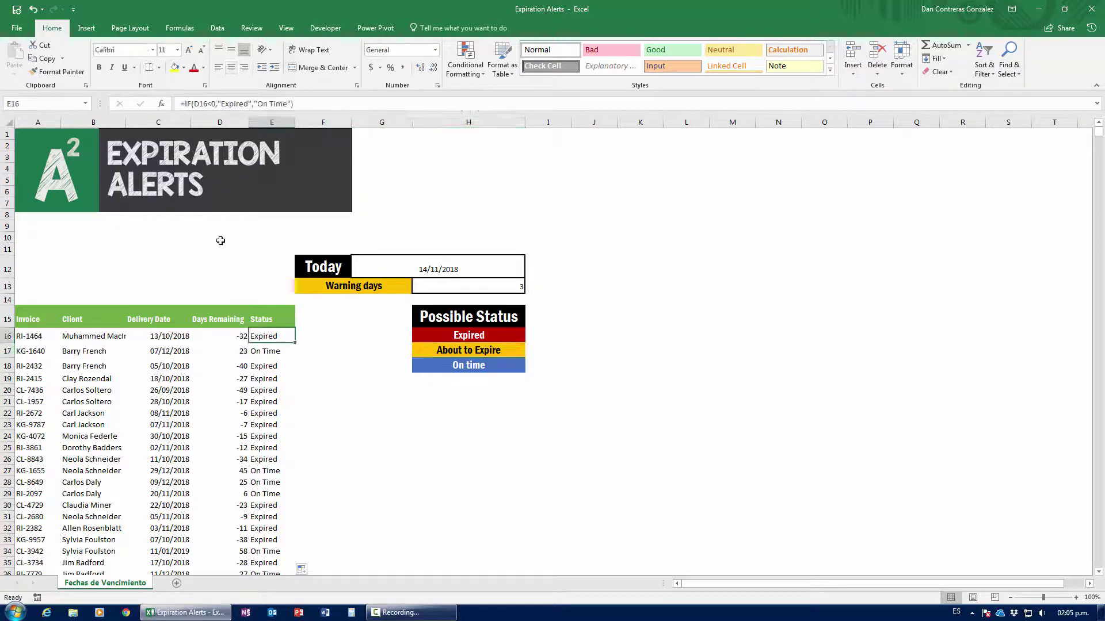
{"action": "left_click", "coordinate": [161, 104]}
{"action": "left_click_drag", "start_coordinate": [465, 398], "coordinate": [438, 265]}
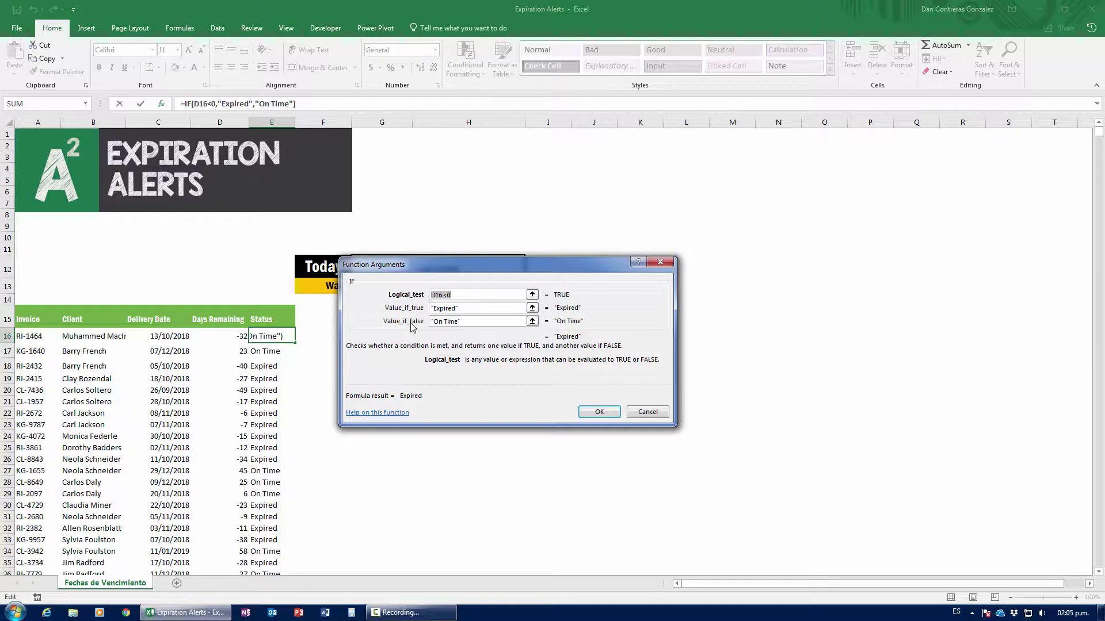
{"action": "left_click", "coordinate": [647, 413]}
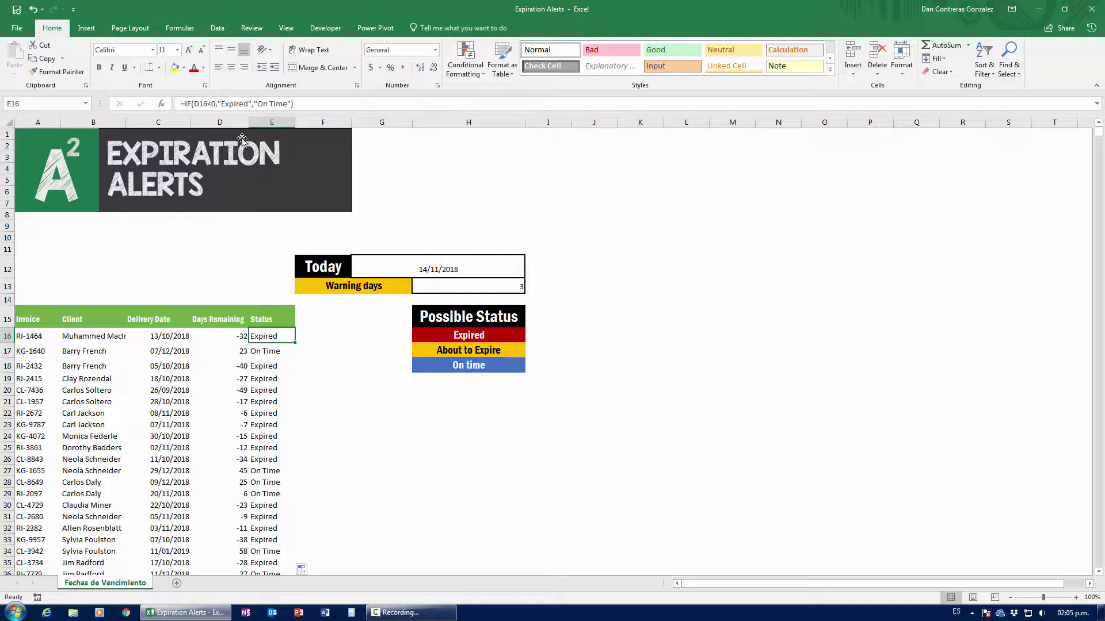
Replace E16's final 'On Time' with IF(D16<=$H$13,"About to Expire","On Time").
{"action": "left_click", "coordinate": [203, 103]}
{"action": "left_click", "coordinate": [231, 103]}
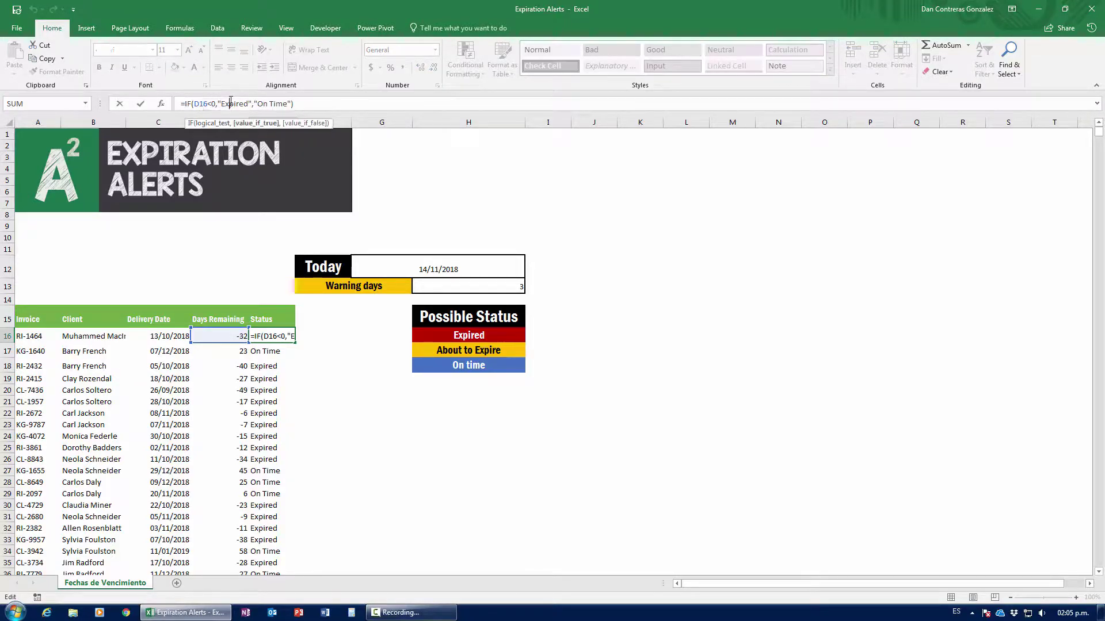
{"action": "left_click", "coordinate": [262, 104]}
{"action": "key", "text": "BackSpace"}
{"action": "key", "text": "BackSpace"}
{"action": "key", "text": "BackSpace"}
{"action": "key", "text": "BackSpace"}
{"action": "key", "text": "BackSpace"}
{"action": "key", "text": "BackSpace"}
{"action": "key", "text": "BackSpace"}
{"action": "key", "text": "BackSpace"}
{"action": "key", "text": "BackSpace"}
{"action": "key", "text": "BackSpace"}
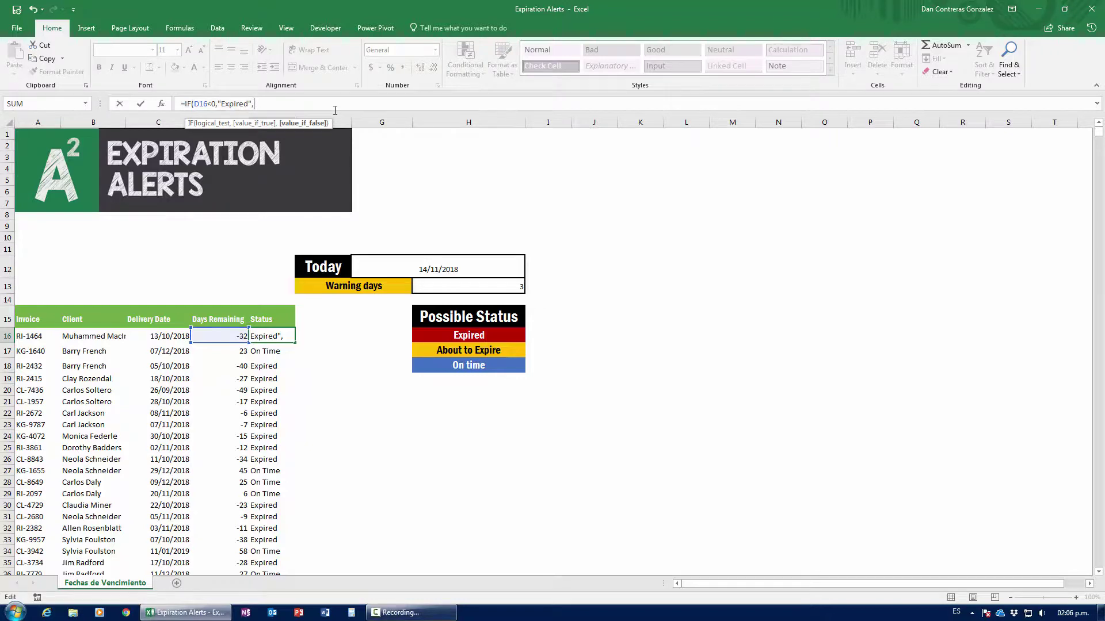
{"action": "type", "text": "if"}
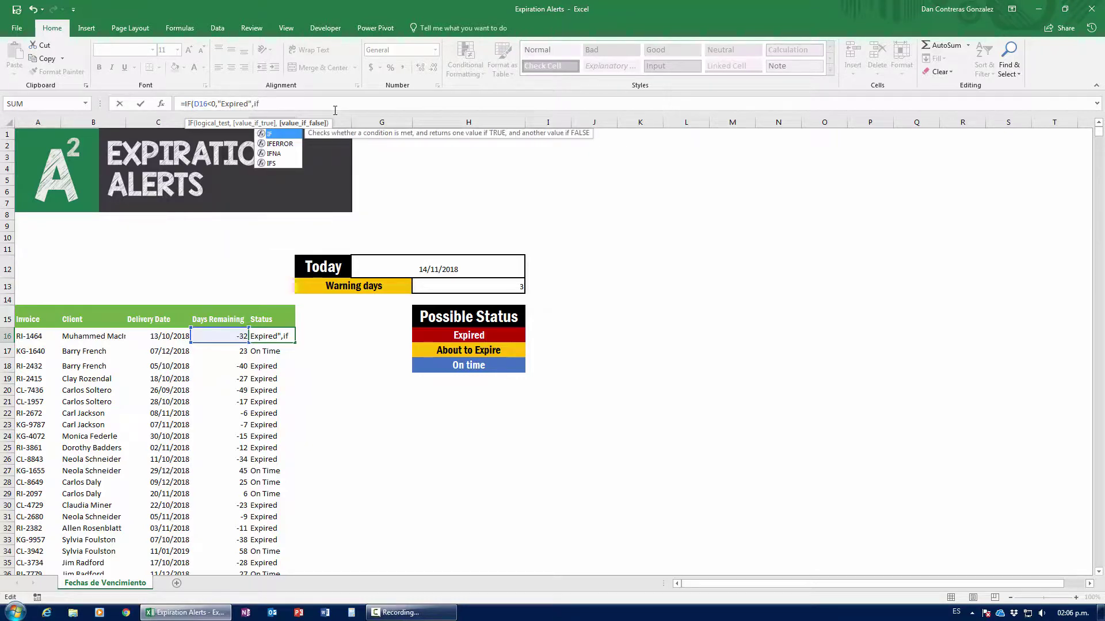
{"action": "type", "text": "("}
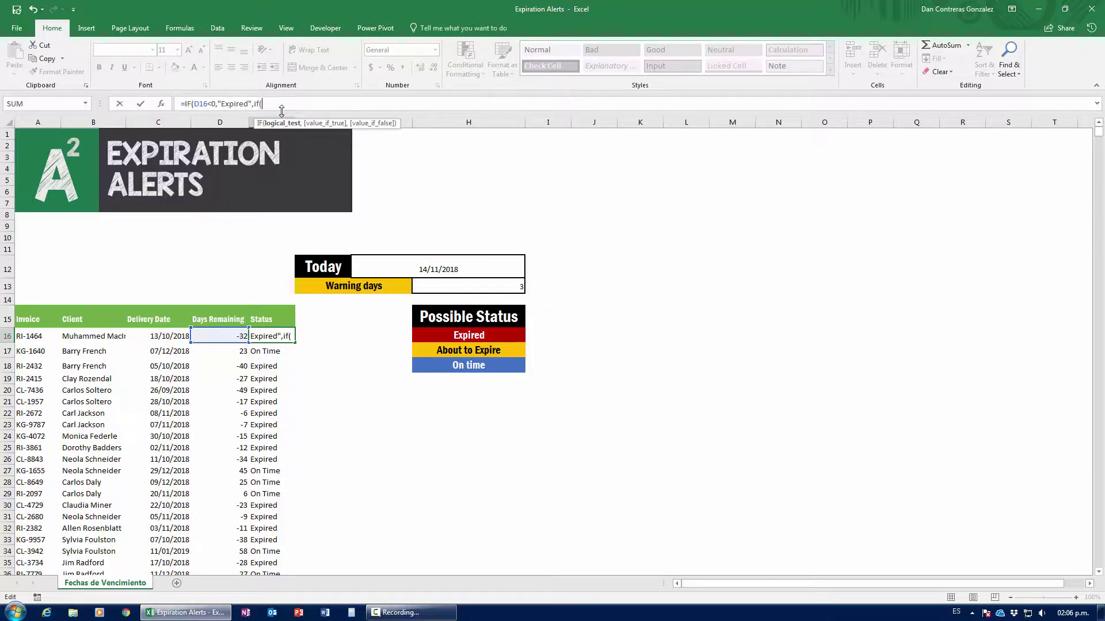
{"action": "left_click", "coordinate": [224, 335]}
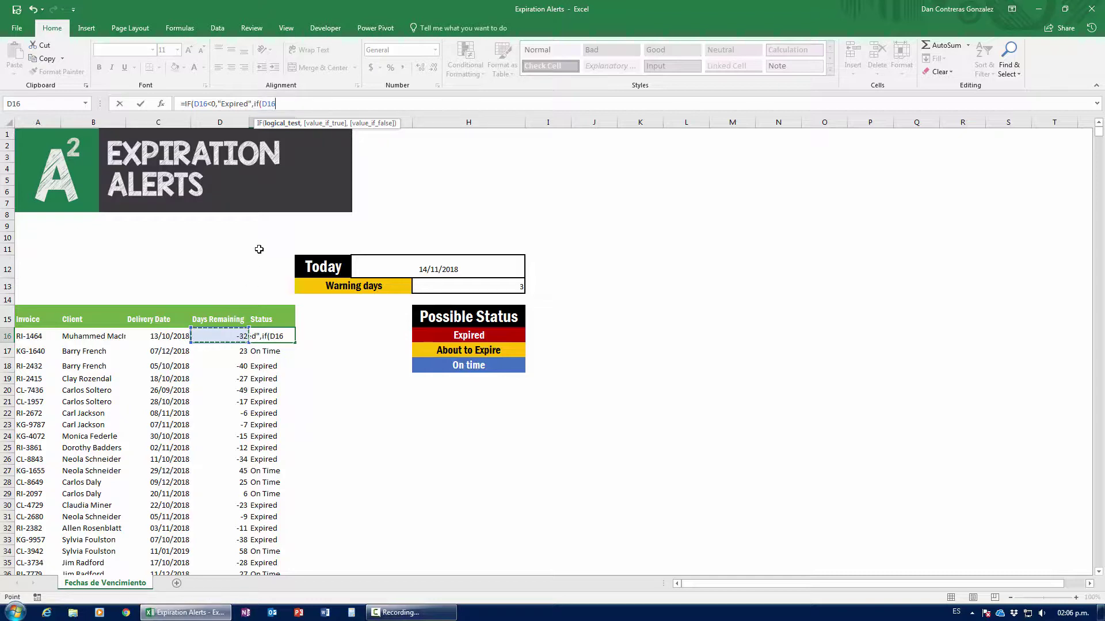
{"action": "type", "text": "<="}
{"action": "left_click", "coordinate": [432, 285]}
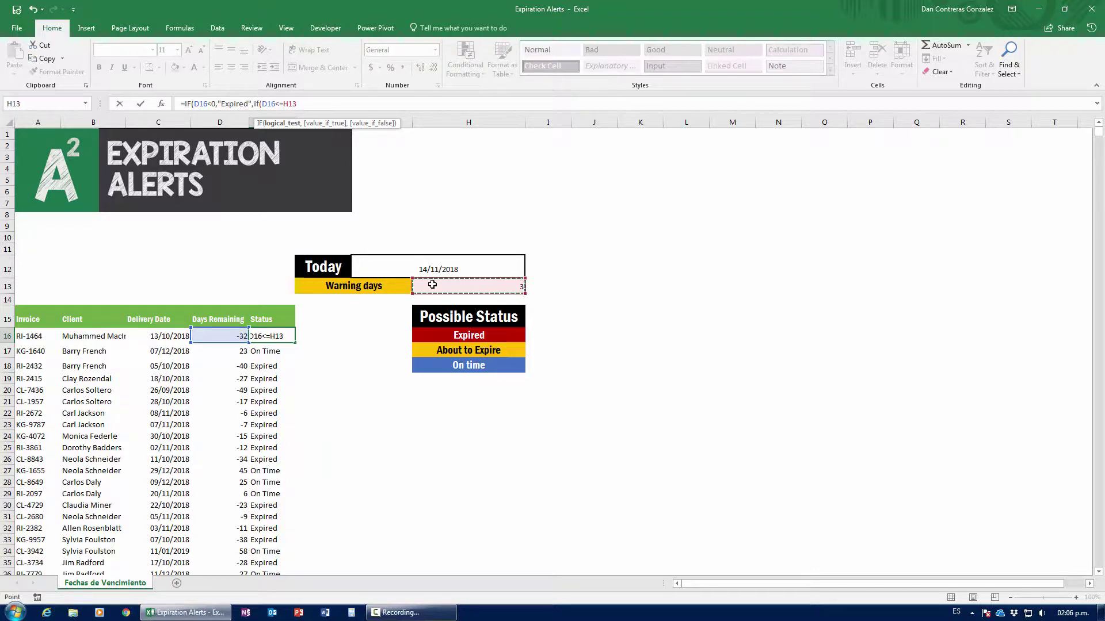
{"action": "key", "text": "F4"}
{"action": "type", "text": ","}
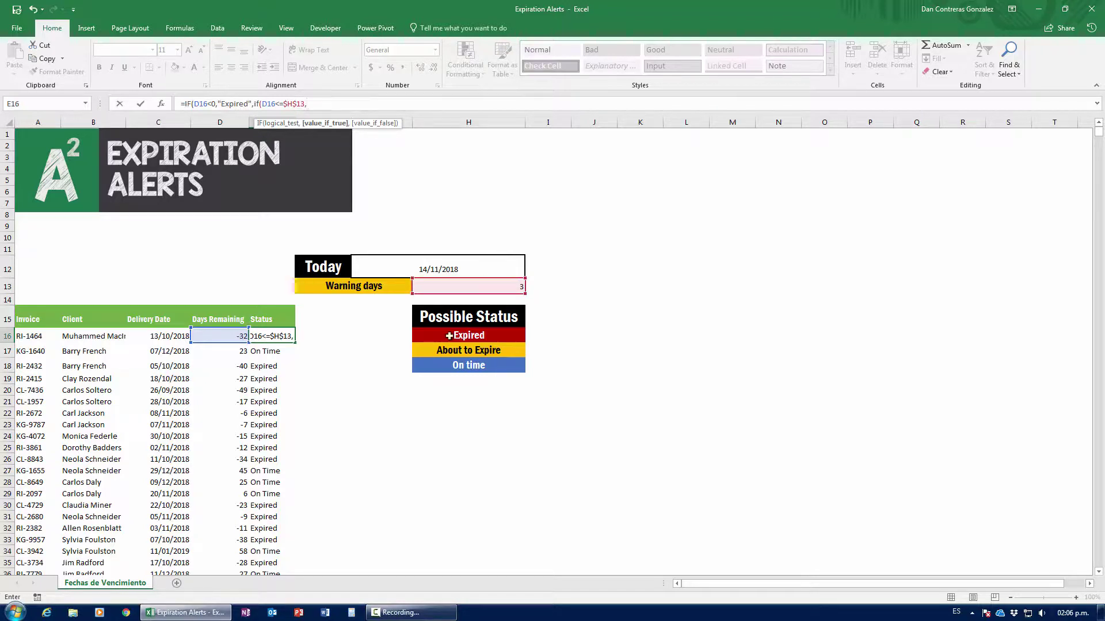
{"action": "type", "text": "\"About to Expire\","}
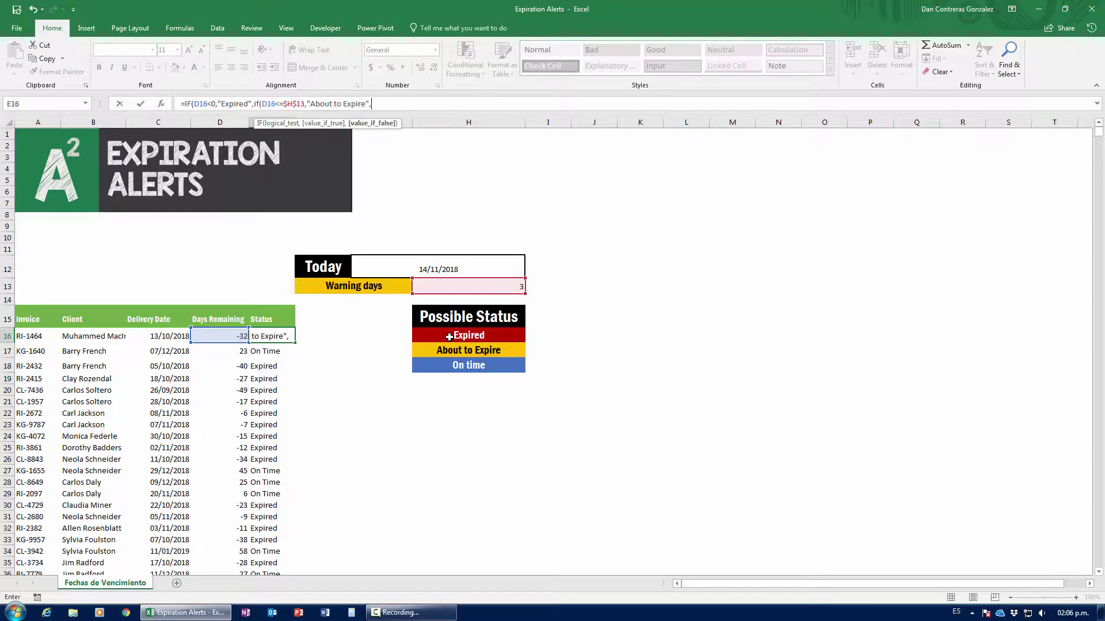
{"action": "type", "text": "\"On Time\")"}
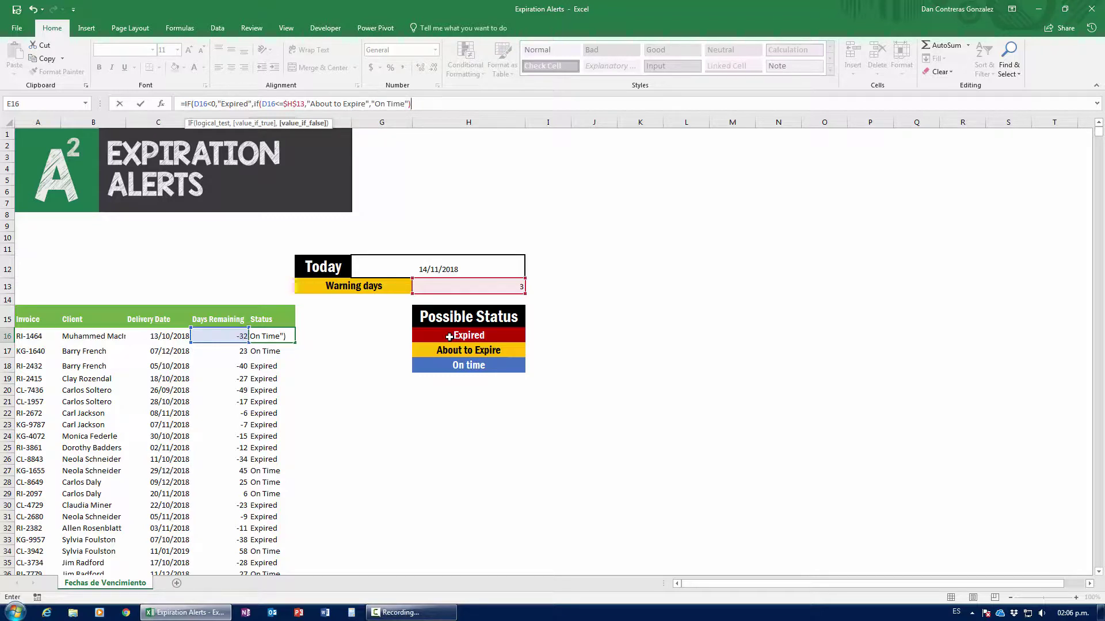
{"action": "type", "text": ")"}
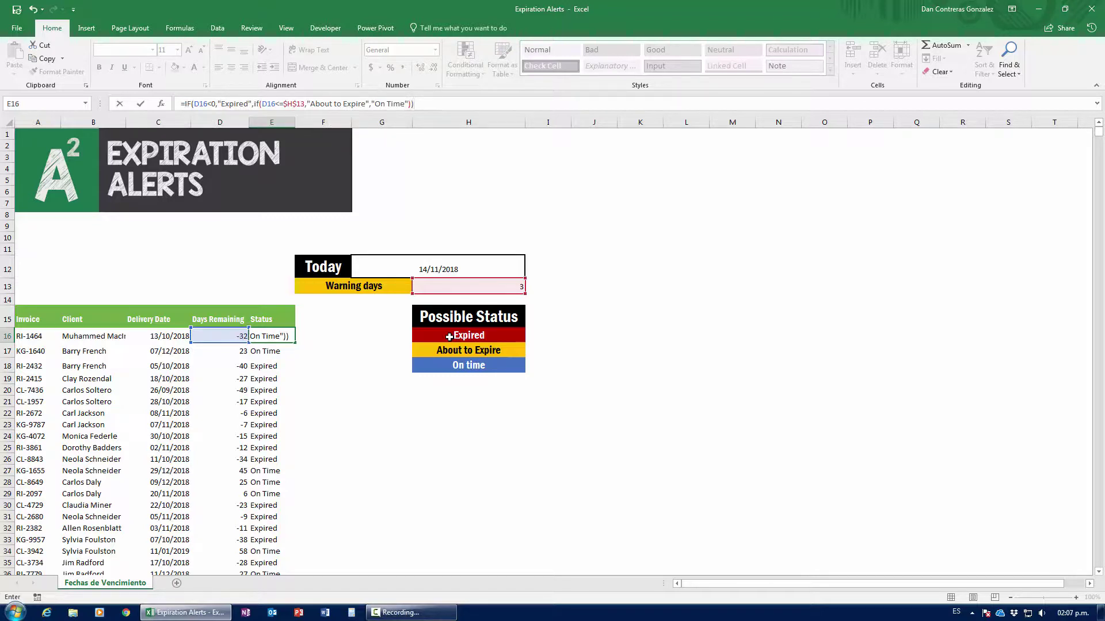
{"action": "key", "text": "Return"}
Copy the nested Status formula from E16 down to row 108 and spot-check rows 105 and 108.
{"action": "left_click", "coordinate": [293, 340]}
{"action": "double_click", "coordinate": [296, 343]}
{"action": "scroll", "coordinate": [273, 485], "scroll_direction": "down", "scroll_amount": 4}
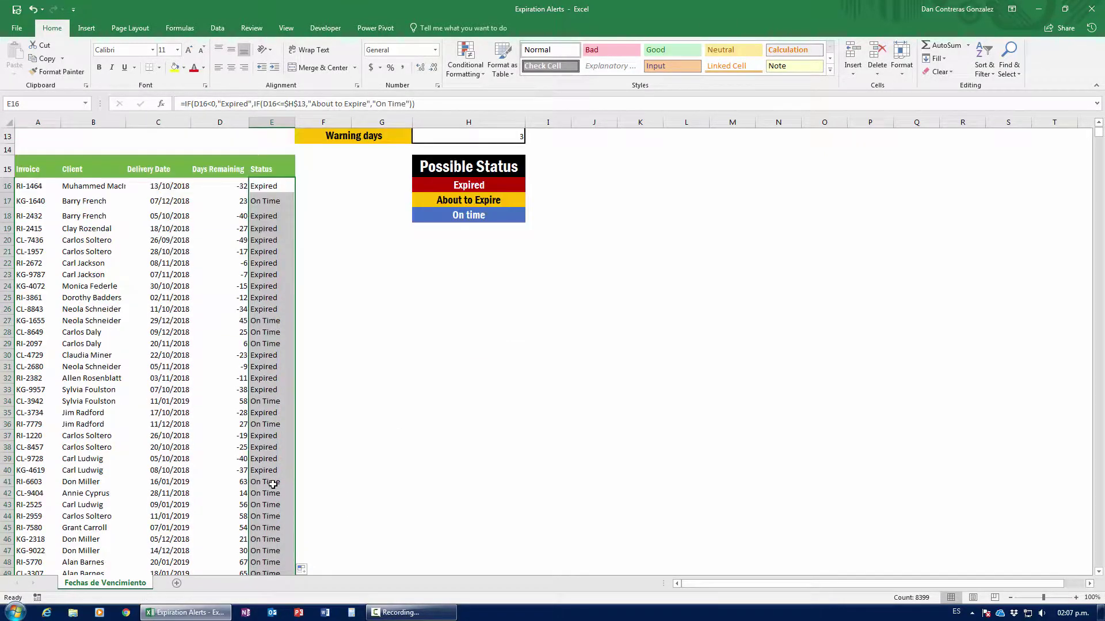
{"action": "scroll", "coordinate": [273, 485], "scroll_direction": "down", "scroll_amount": 11}
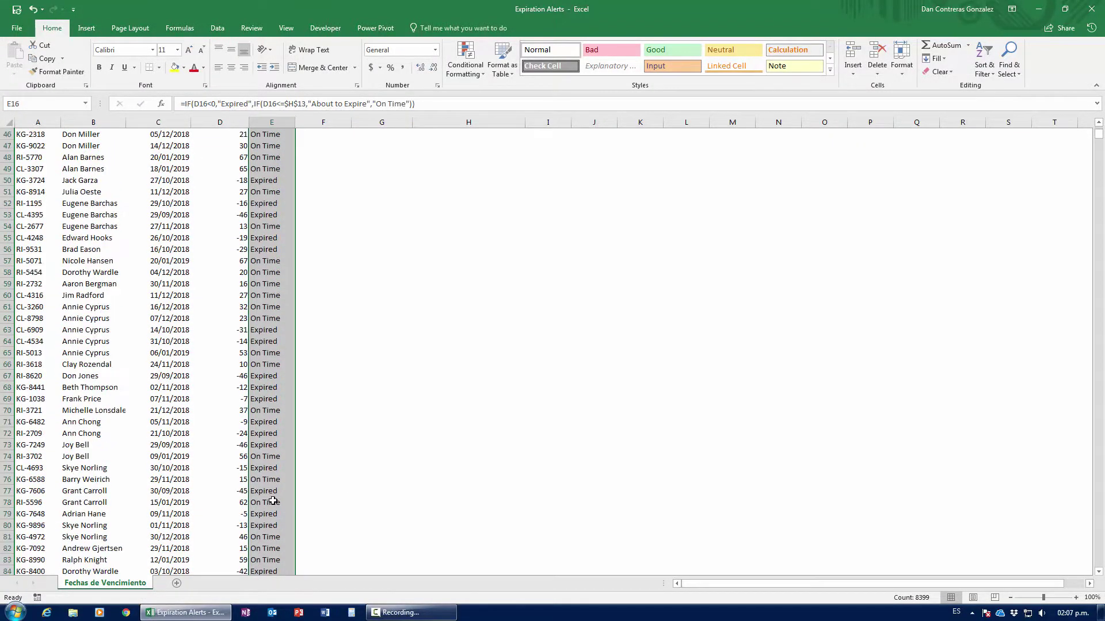
{"action": "scroll", "coordinate": [273, 498], "scroll_direction": "down", "scroll_amount": 12}
{"action": "left_click", "coordinate": [268, 401]}
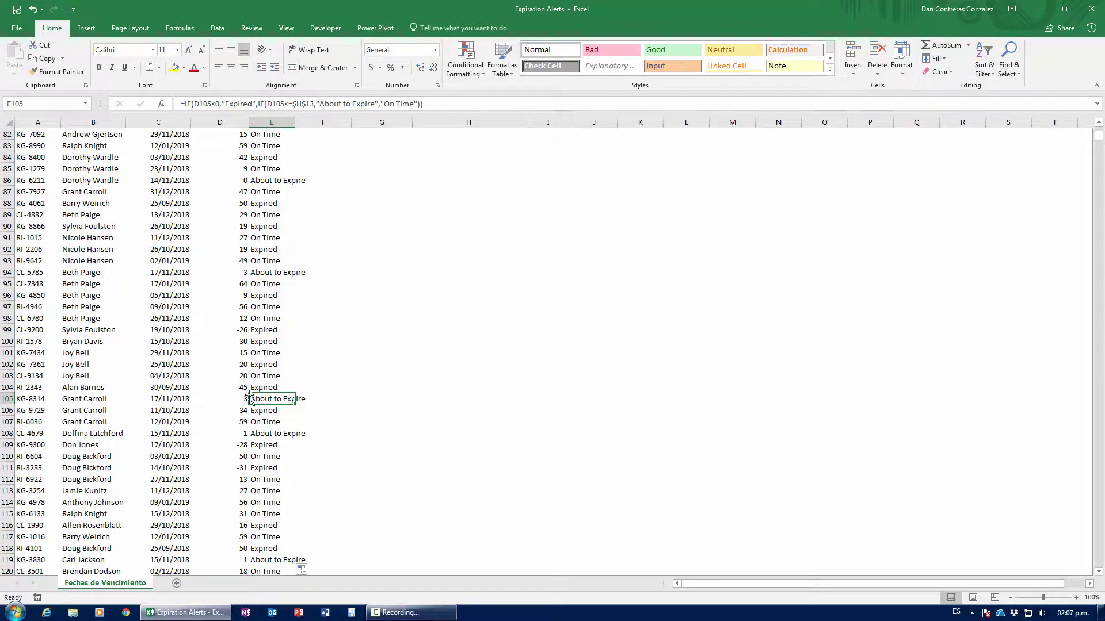
{"action": "left_click", "coordinate": [252, 434]}
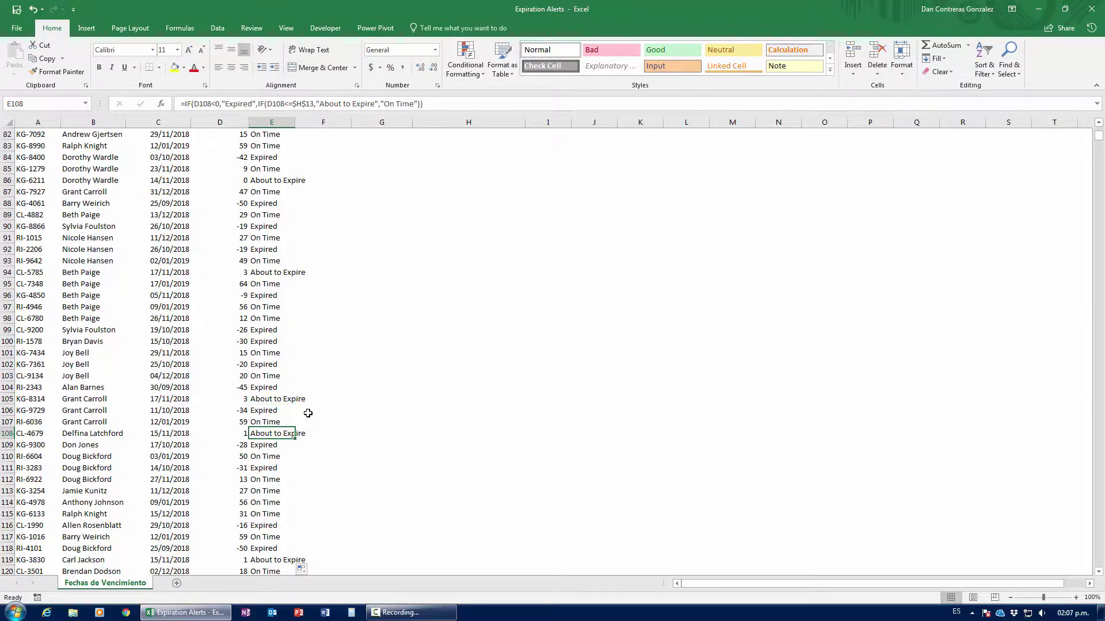
{"action": "scroll", "coordinate": [308, 413], "scroll_direction": "up", "scroll_amount": 20}
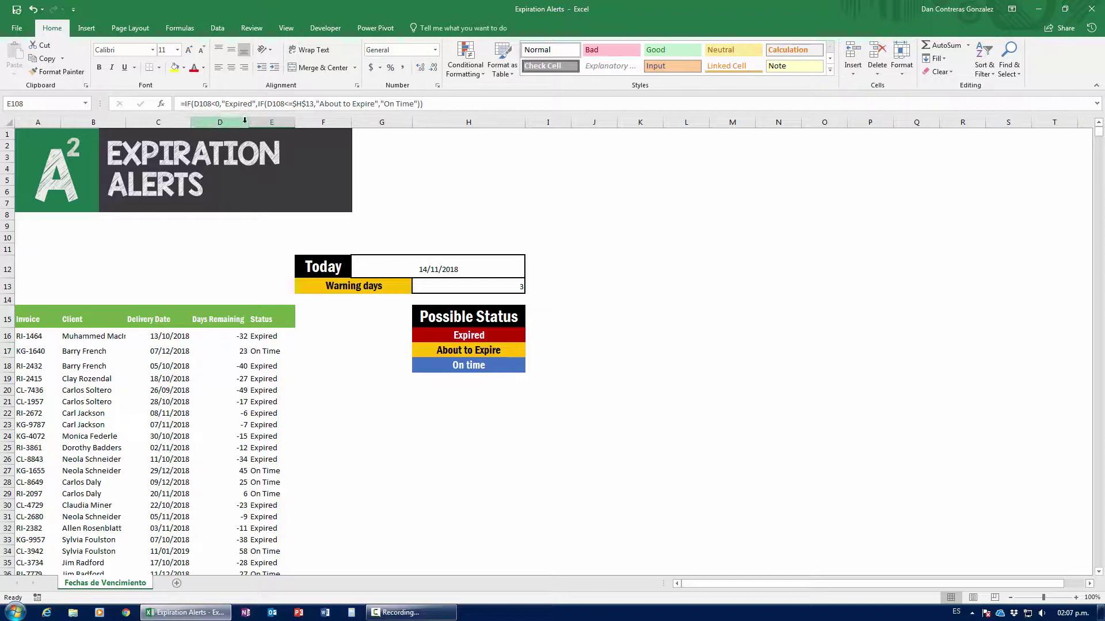
{"action": "left_click", "coordinate": [268, 336]}
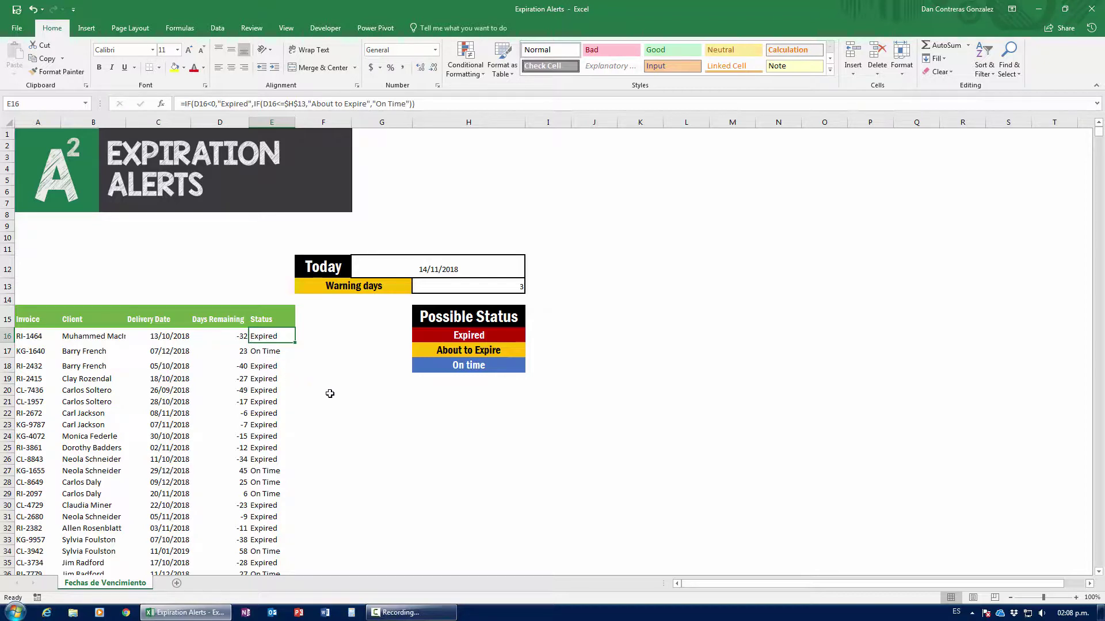
{"action": "left_click", "coordinate": [444, 353]}
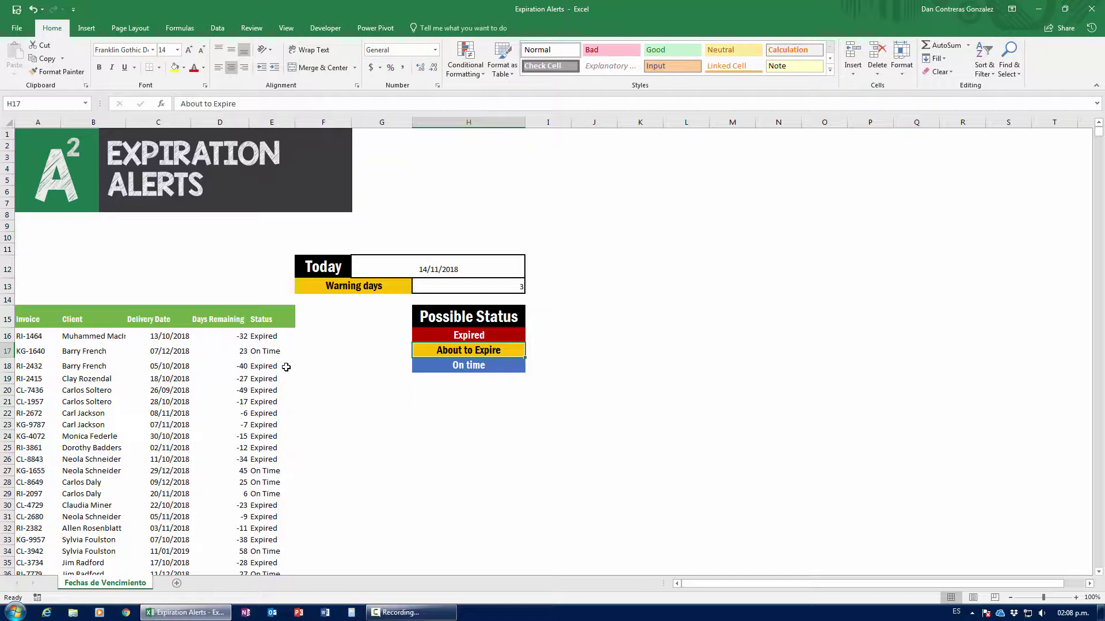
{"action": "left_click_drag", "start_coordinate": [452, 335], "coordinate": [454, 370]}
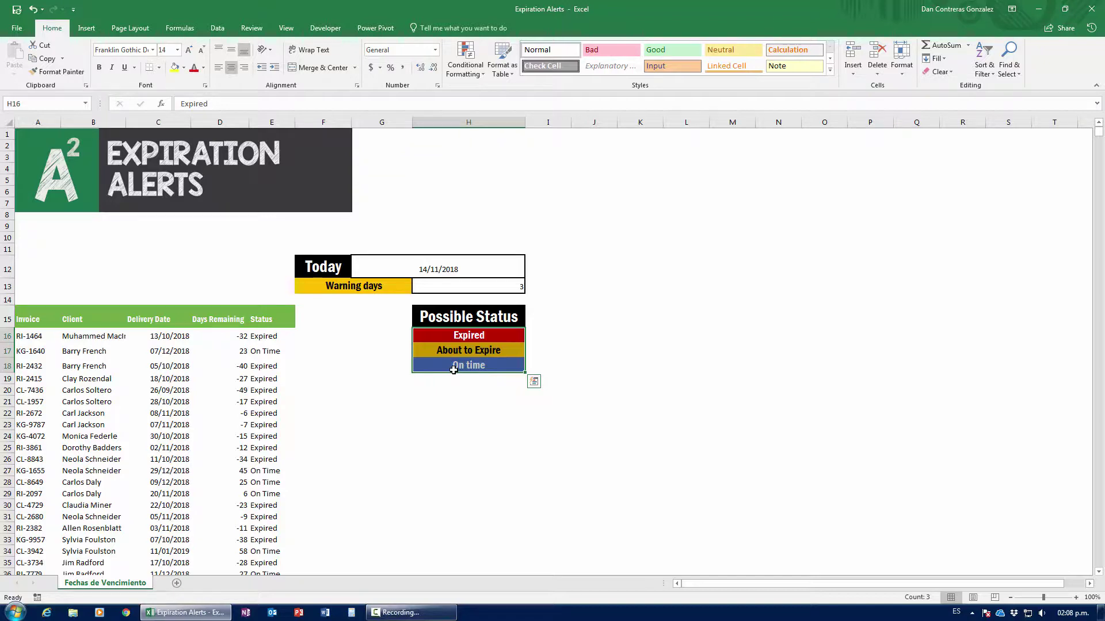
{"action": "left_click", "coordinate": [278, 339]}
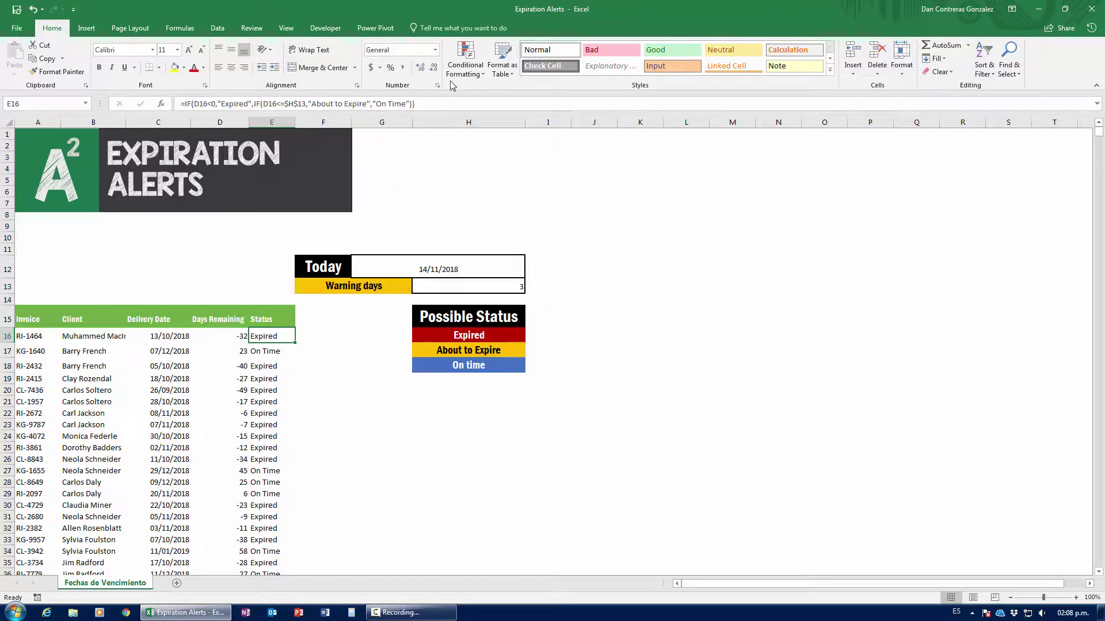
Select column E and create a Text That Contains highlight rule for 'Expired'.
{"action": "left_click", "coordinate": [288, 122]}
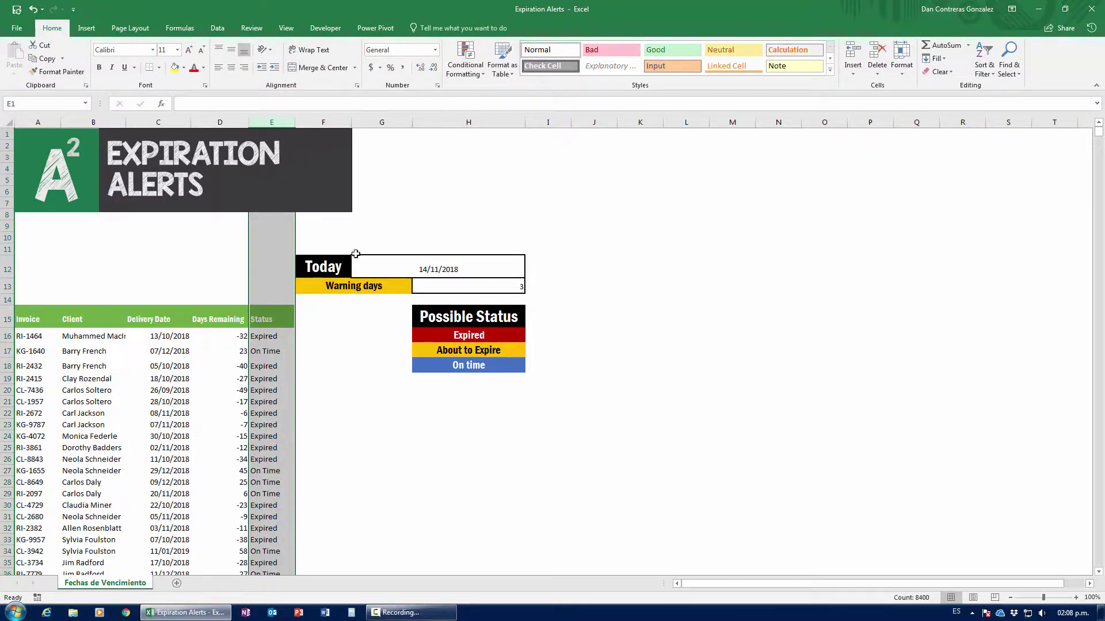
{"action": "left_click", "coordinate": [467, 54]}
{"action": "mouse_move", "coordinate": [462, 94]}
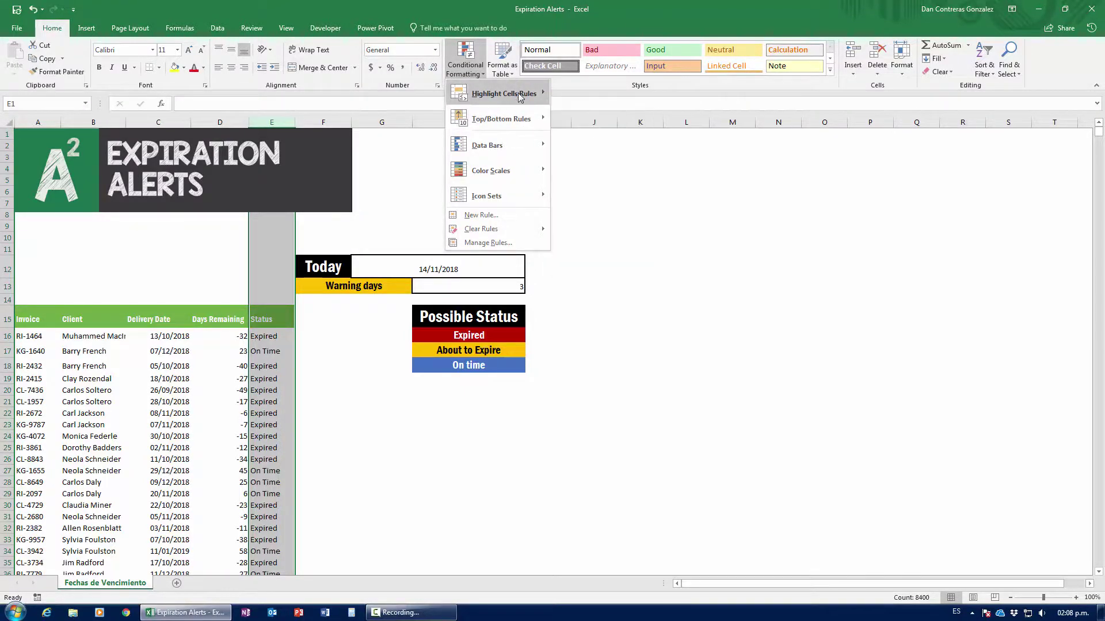
{"action": "mouse_move", "coordinate": [534, 94]}
{"action": "left_click", "coordinate": [577, 196]}
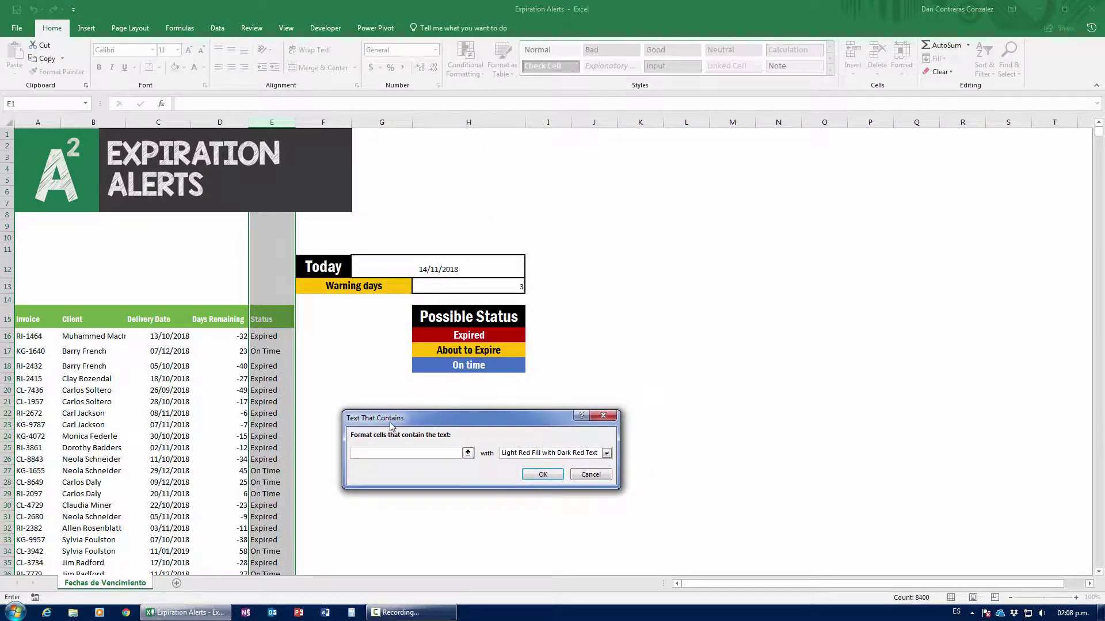
{"action": "type", "text": "Expired"}
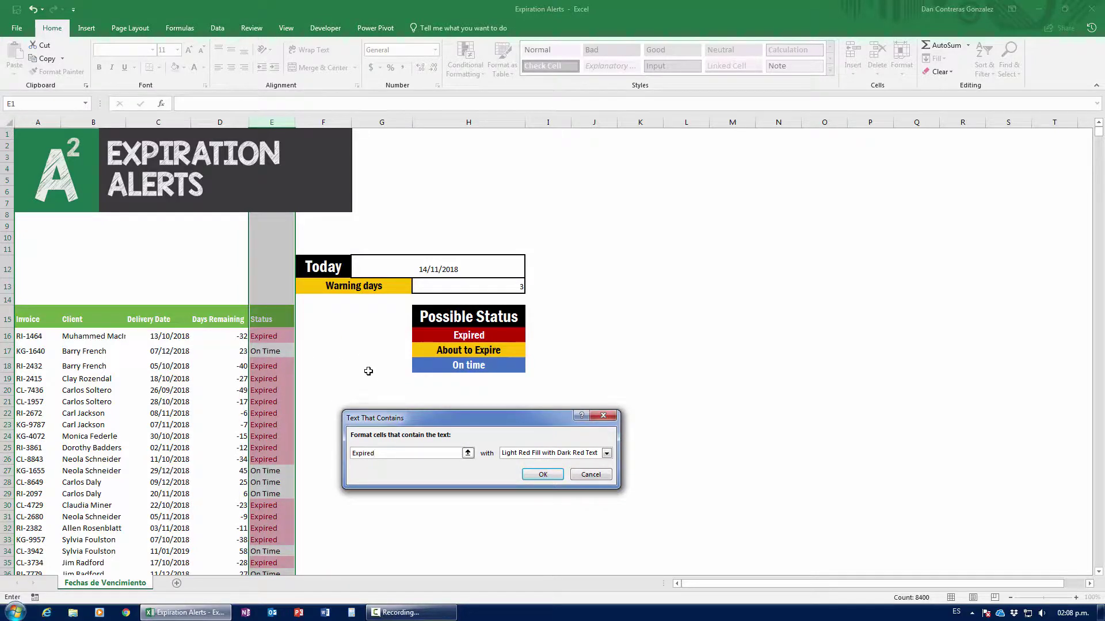
Give the rule a custom format: bold text, dark red fill and white font.
{"action": "left_click", "coordinate": [535, 454]}
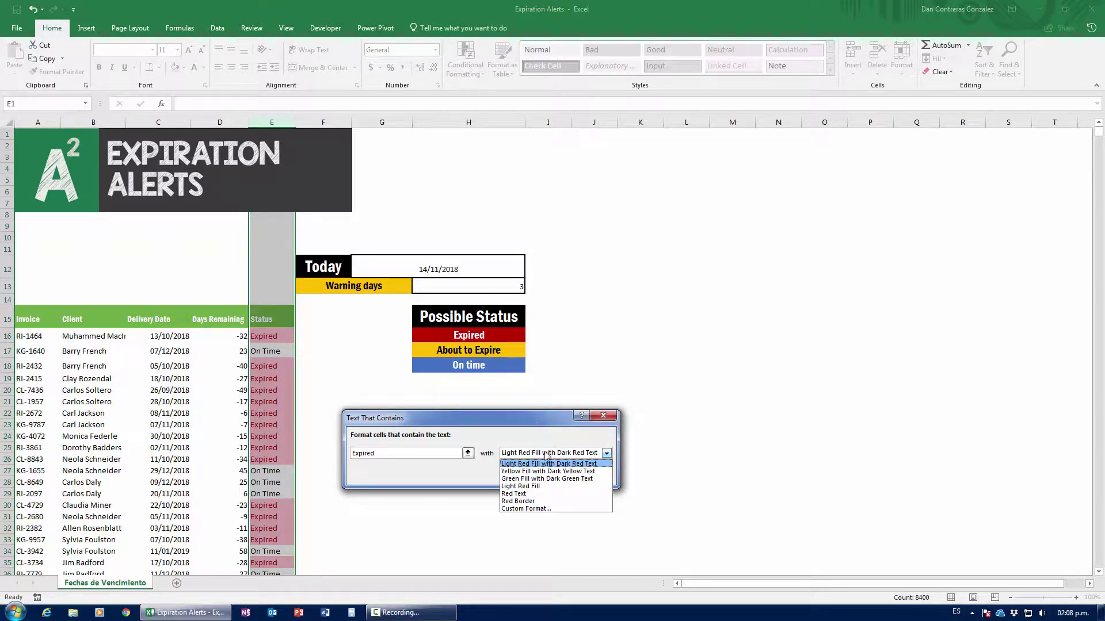
{"action": "left_click", "coordinate": [528, 509]}
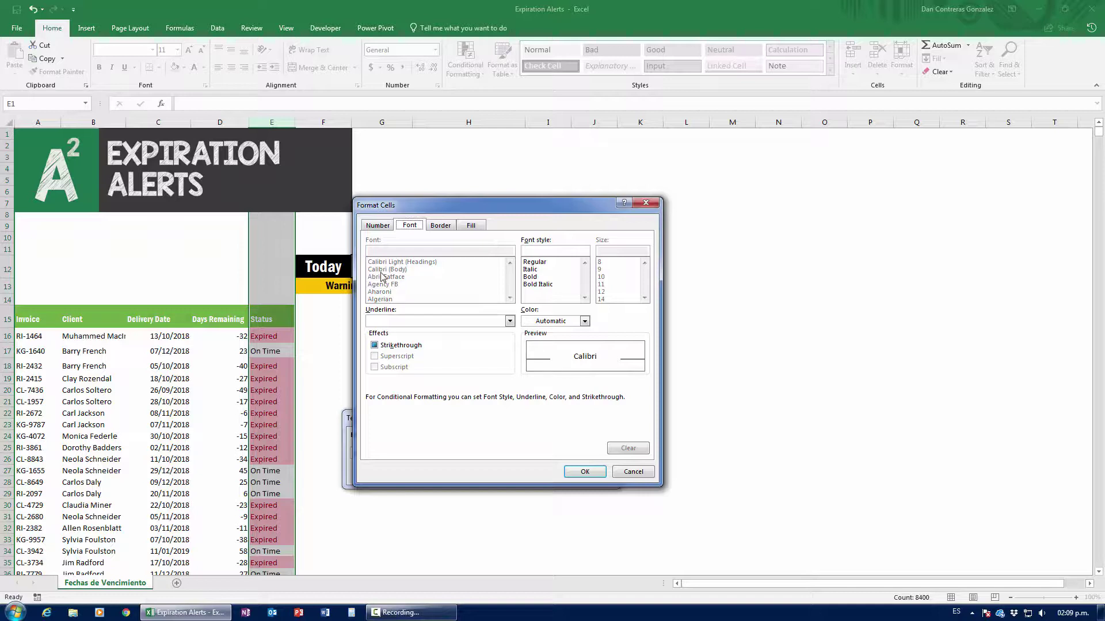
{"action": "left_click", "coordinate": [536, 280]}
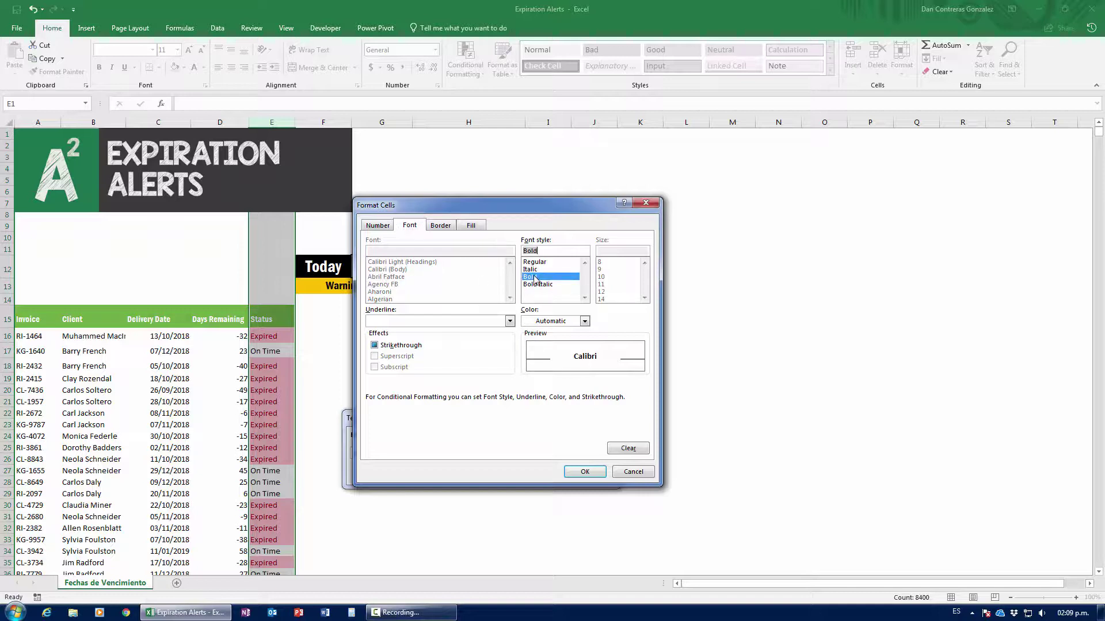
{"action": "left_click", "coordinate": [441, 229]}
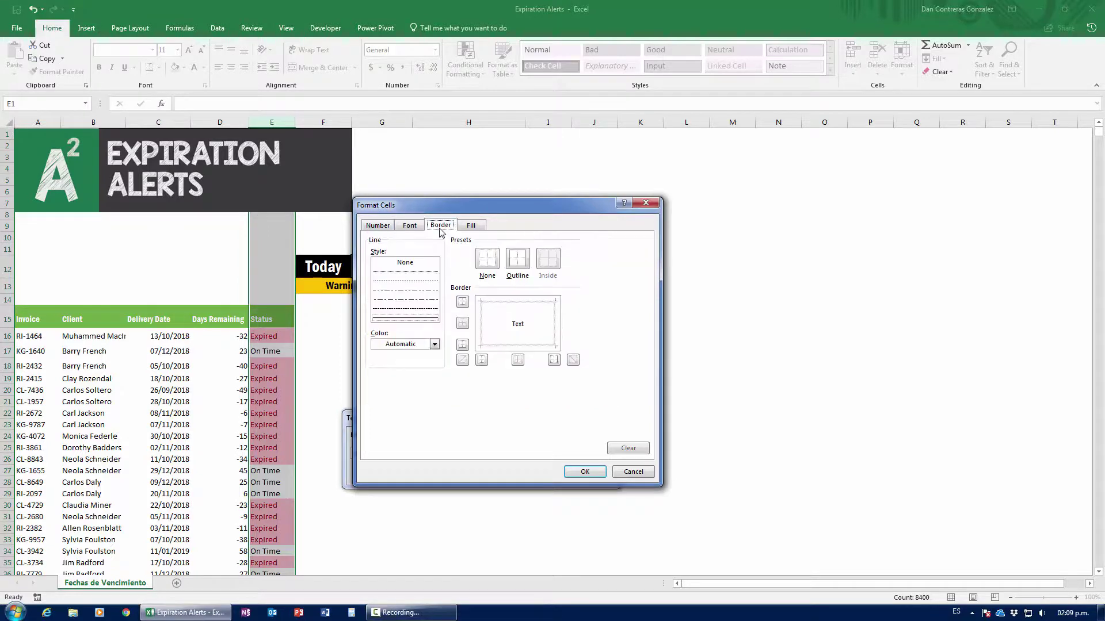
{"action": "left_click", "coordinate": [472, 227]}
{"action": "left_click", "coordinate": [376, 338]}
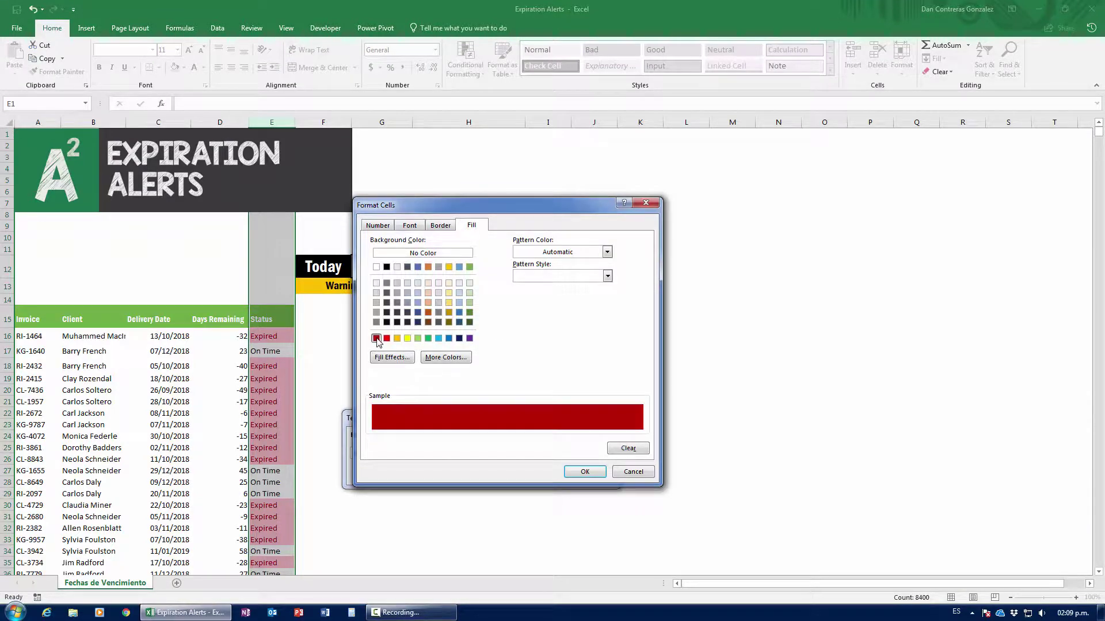
{"action": "left_click", "coordinate": [422, 228]}
{"action": "left_click", "coordinate": [550, 322]}
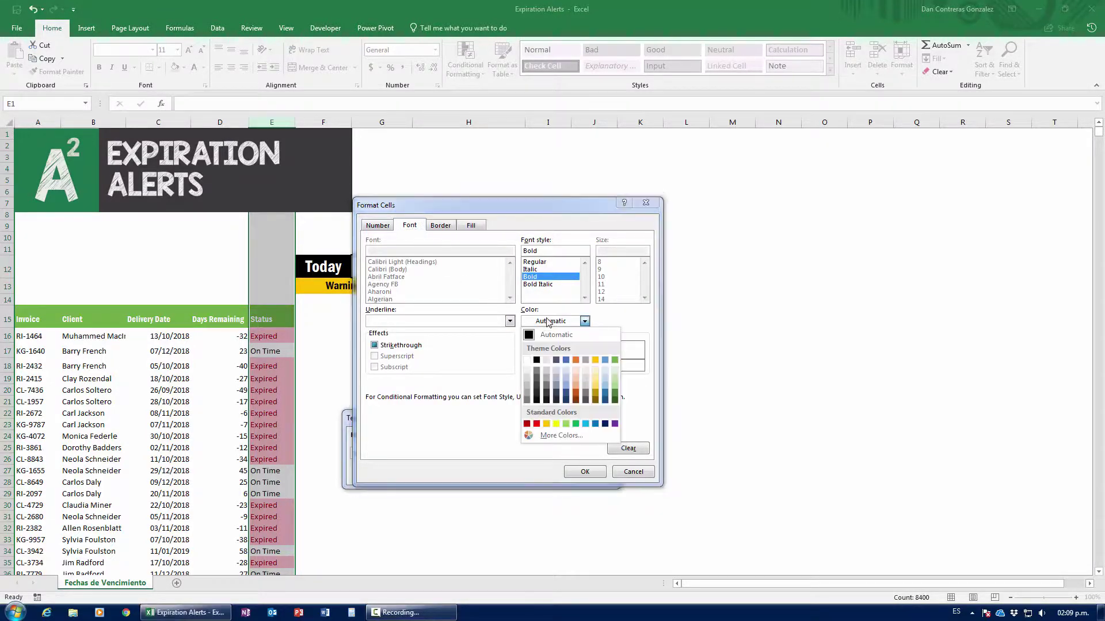
{"action": "left_click", "coordinate": [526, 360]}
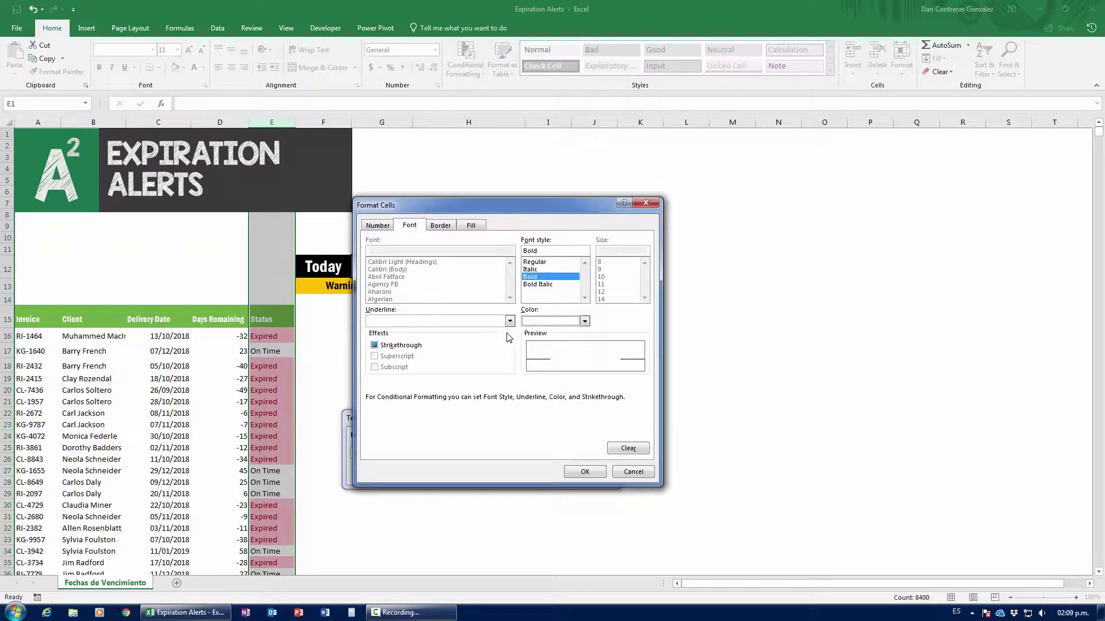
Recheck the fill and white font colour, then confirm the format and apply the rule.
{"action": "left_click", "coordinate": [476, 225]}
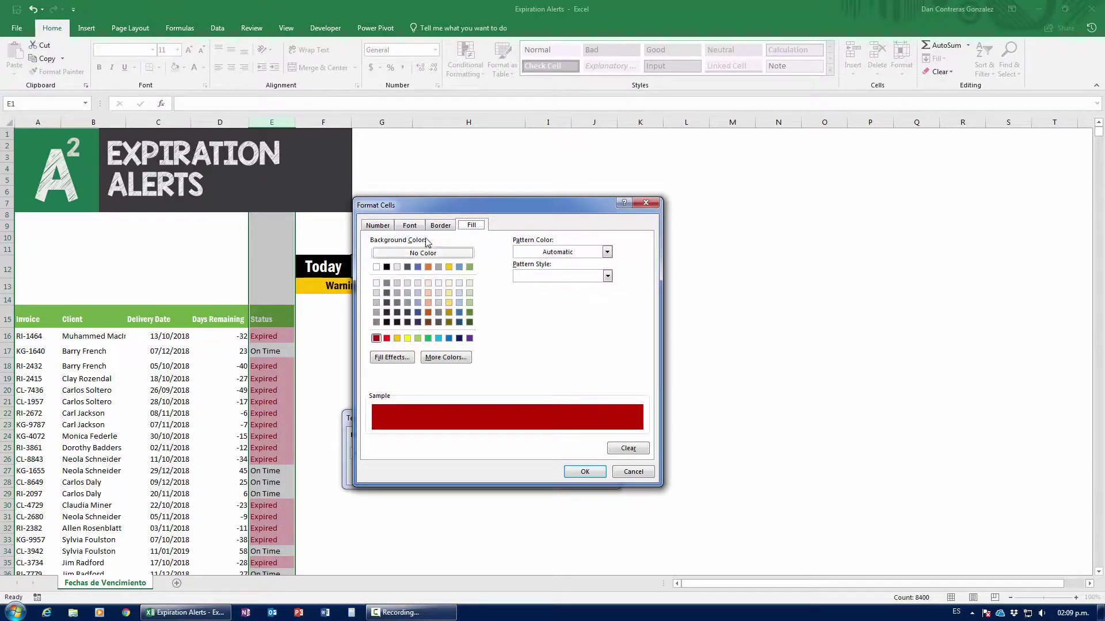
{"action": "left_click", "coordinate": [409, 225]}
{"action": "left_click", "coordinate": [483, 228]}
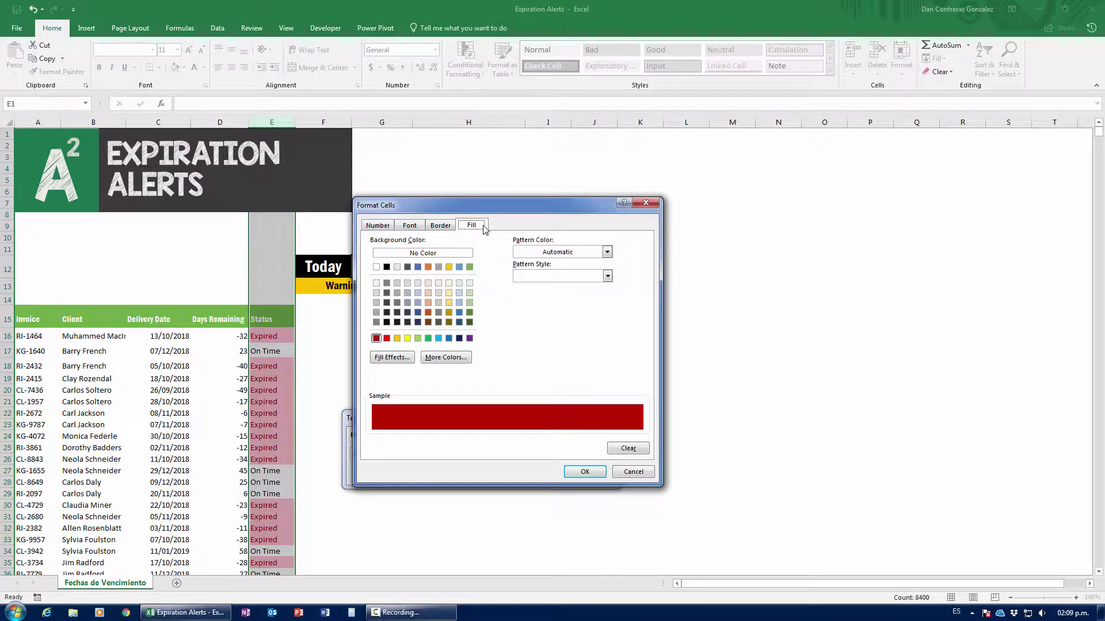
{"action": "left_click", "coordinate": [411, 226]}
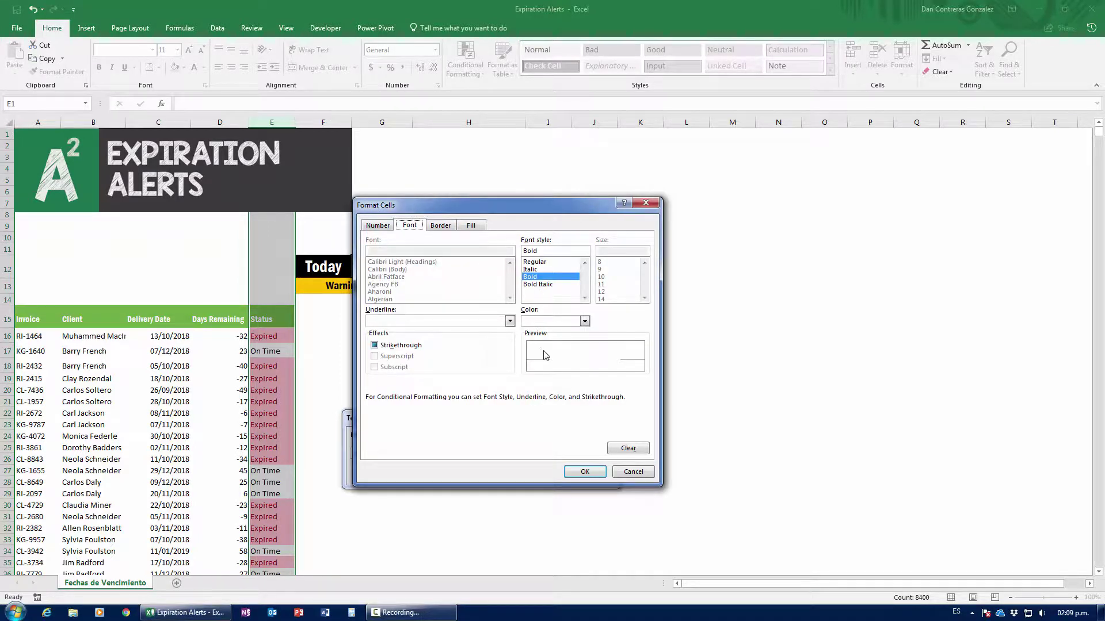
{"action": "left_click", "coordinate": [538, 321]}
{"action": "left_click", "coordinate": [538, 321]}
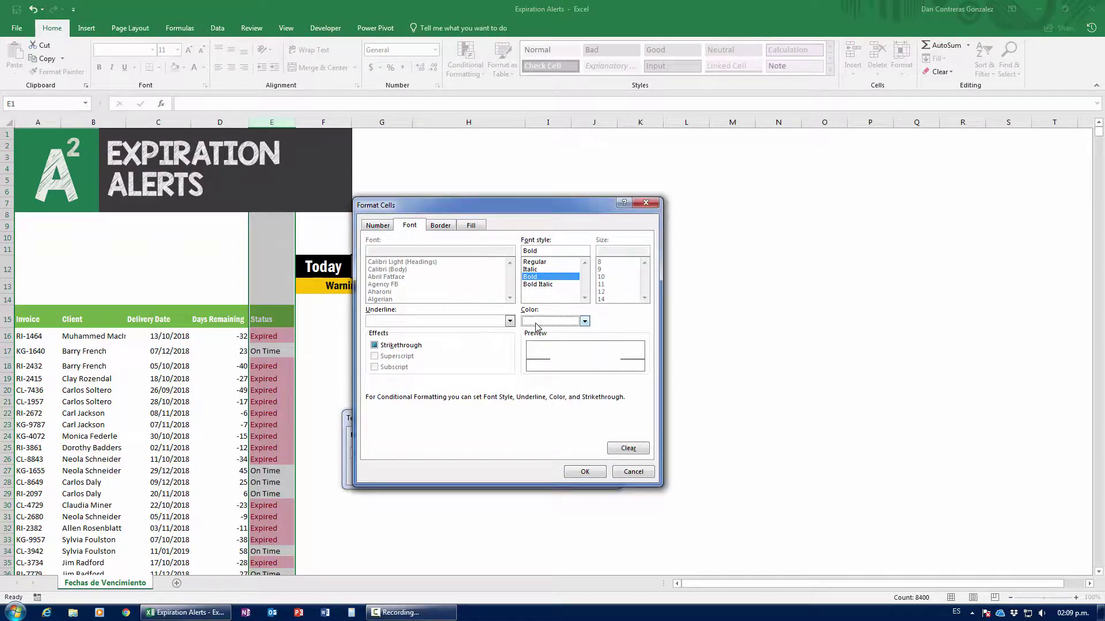
{"action": "left_click", "coordinate": [575, 470]}
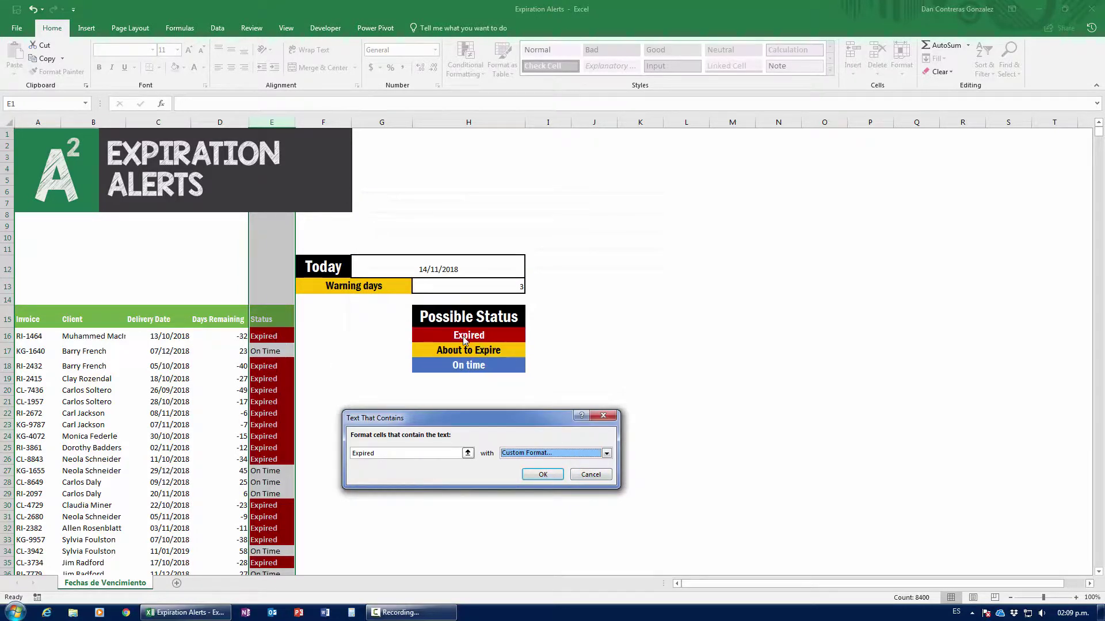
{"action": "left_click", "coordinate": [543, 474]}
Scroll down the Status column to check the Expired highlighting.
{"action": "left_click", "coordinate": [291, 435]}
{"action": "scroll", "coordinate": [261, 485], "scroll_direction": "down", "scroll_amount": 20}
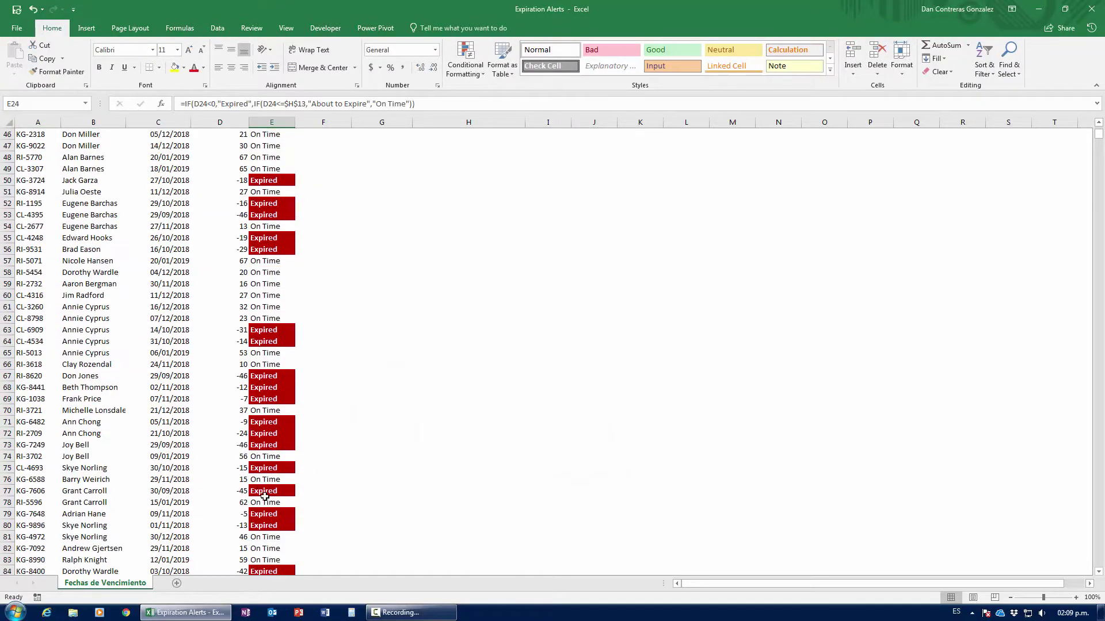
{"action": "scroll", "coordinate": [265, 496], "scroll_direction": "down", "scroll_amount": 16}
{"action": "left_click", "coordinate": [265, 501]}
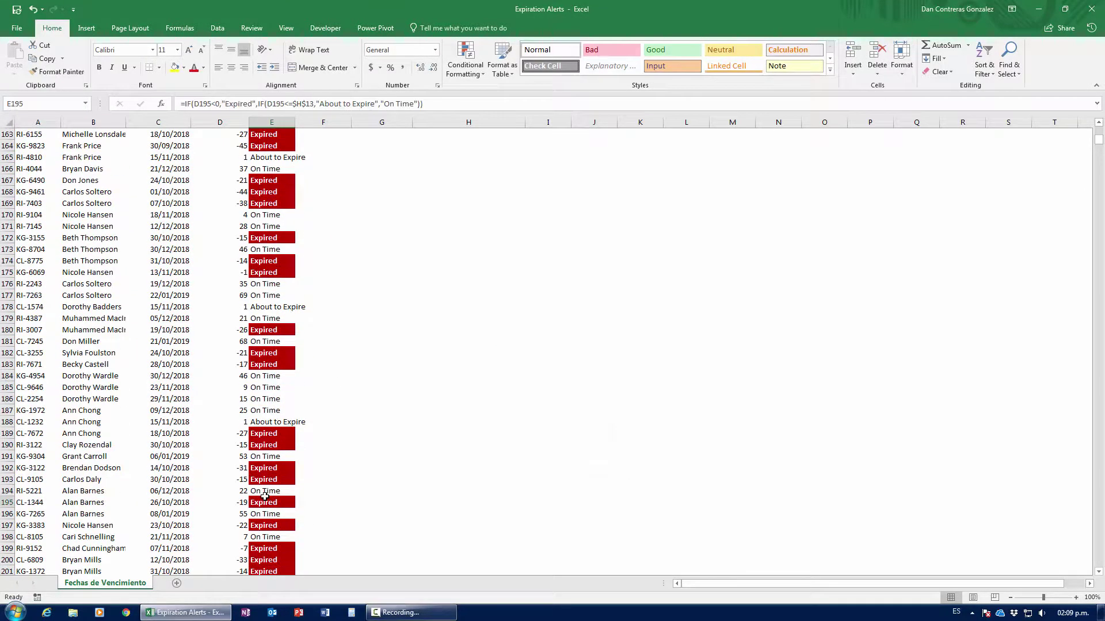
{"action": "scroll", "coordinate": [265, 496], "scroll_direction": "up", "scroll_amount": 20}
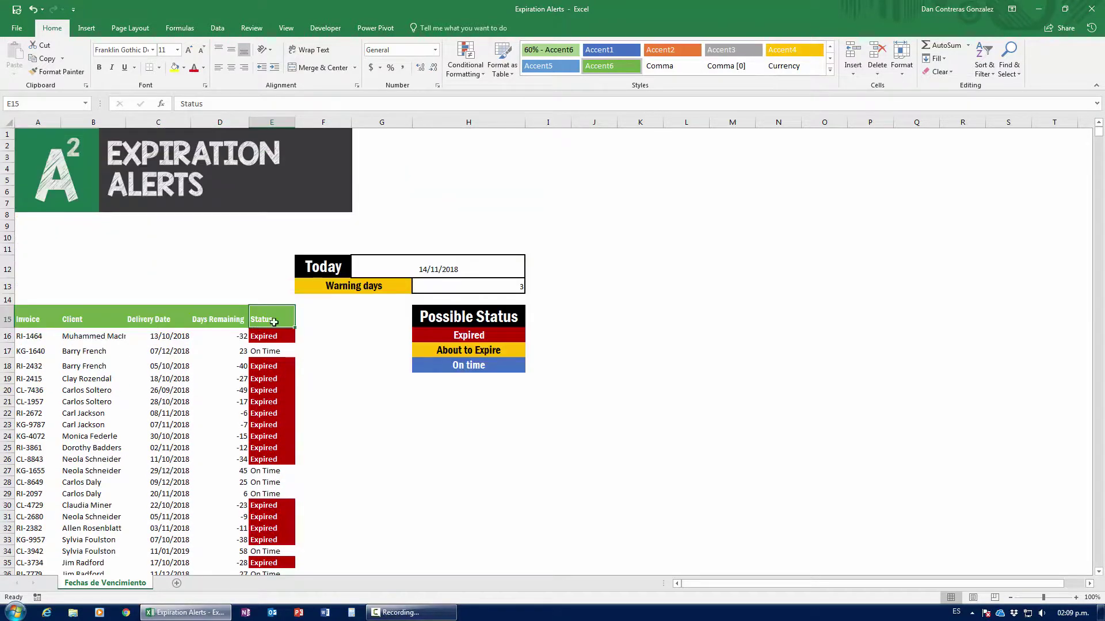
Add a Text that Contains 'On Time' rule to column E with bold white text on blue fill.
{"action": "left_click", "coordinate": [272, 125]}
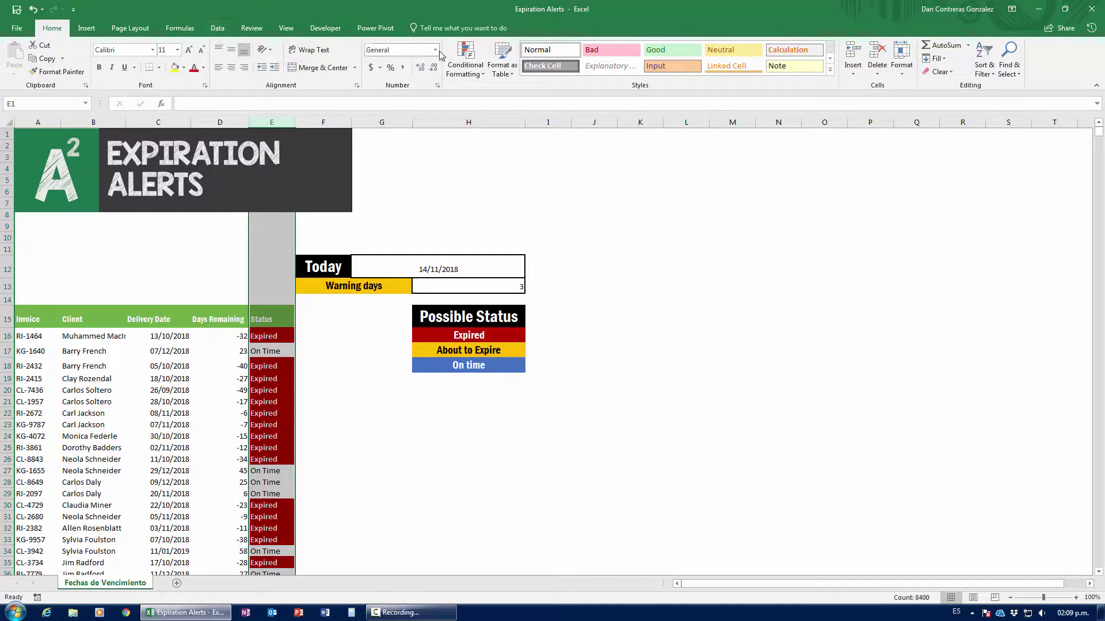
{"action": "left_click", "coordinate": [466, 60]}
{"action": "mouse_move", "coordinate": [495, 96]}
{"action": "left_click", "coordinate": [599, 196]}
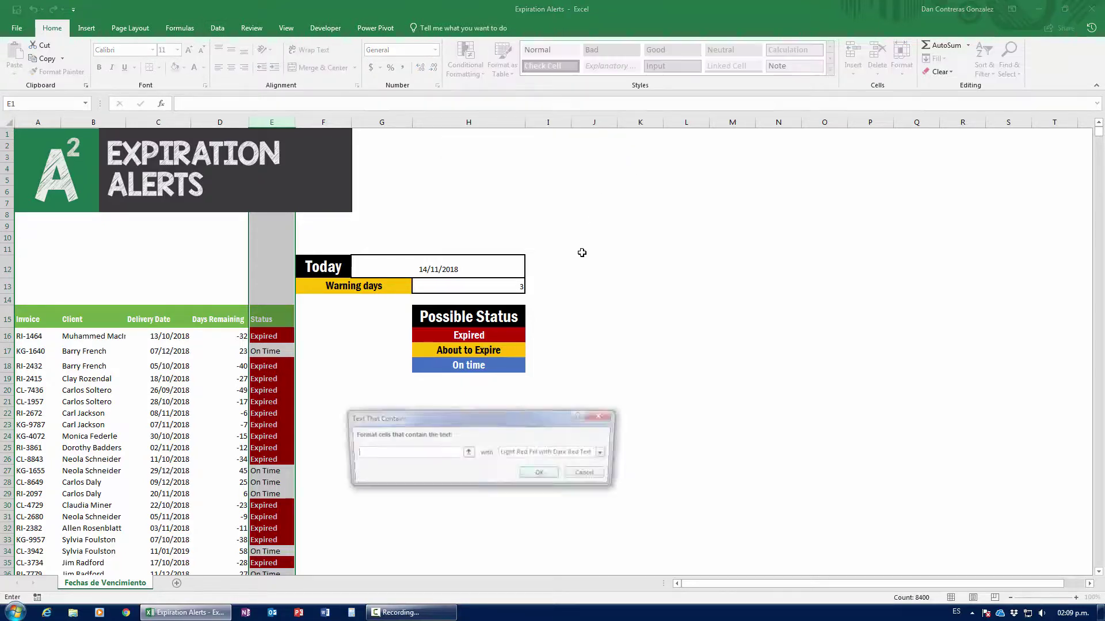
{"action": "type", "text": "On "}
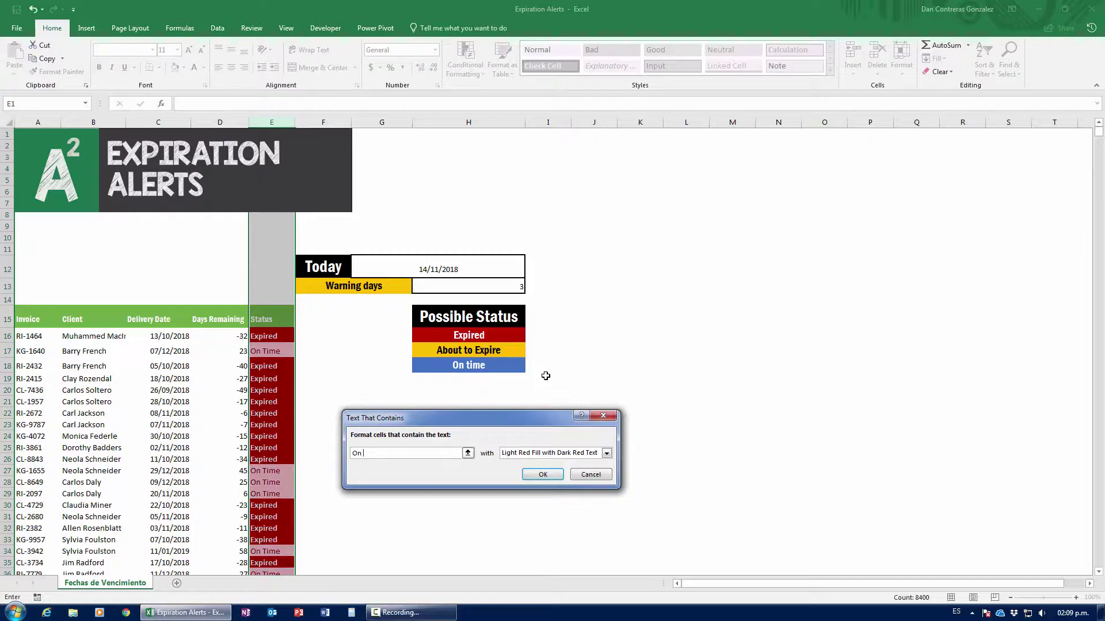
{"action": "type", "text": "TIme"}
{"action": "left_click", "coordinate": [541, 454]}
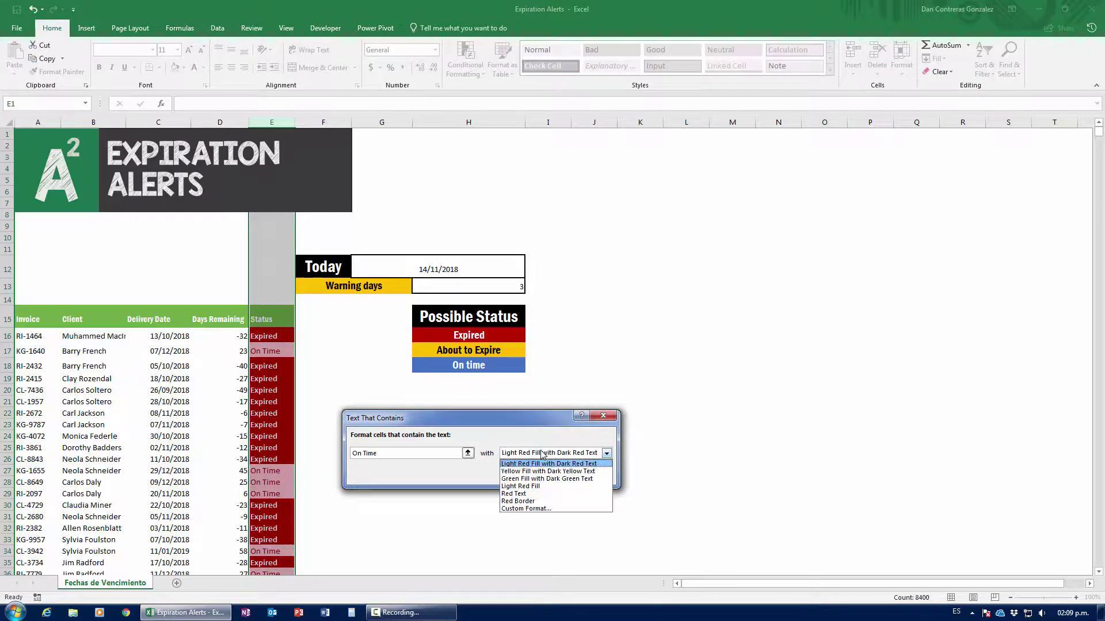
{"action": "left_click", "coordinate": [526, 508]}
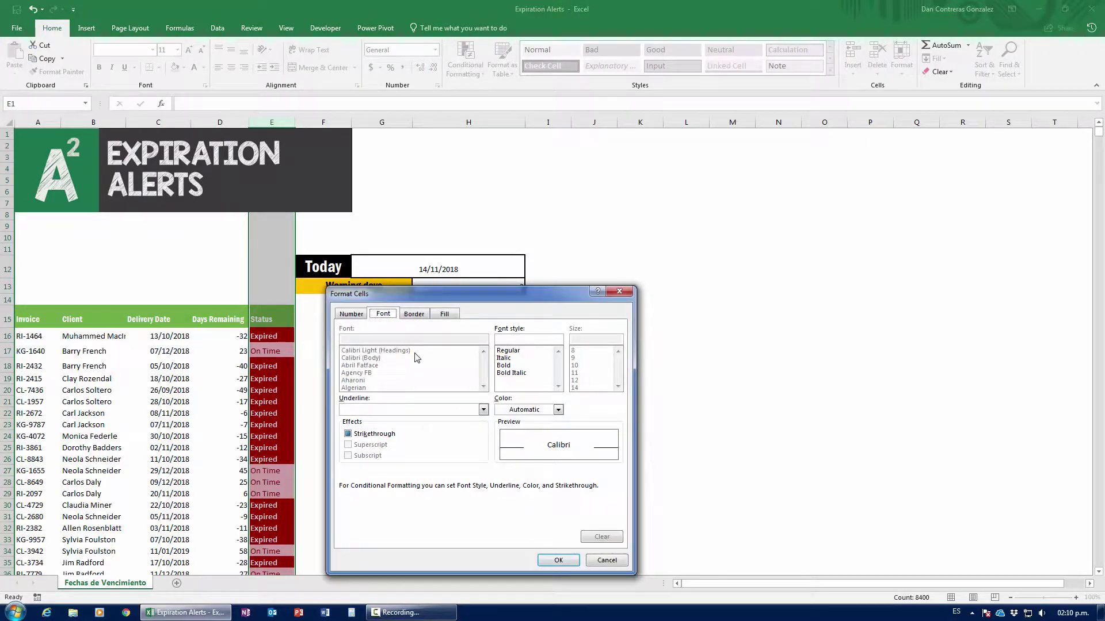
{"action": "left_click", "coordinate": [510, 366]}
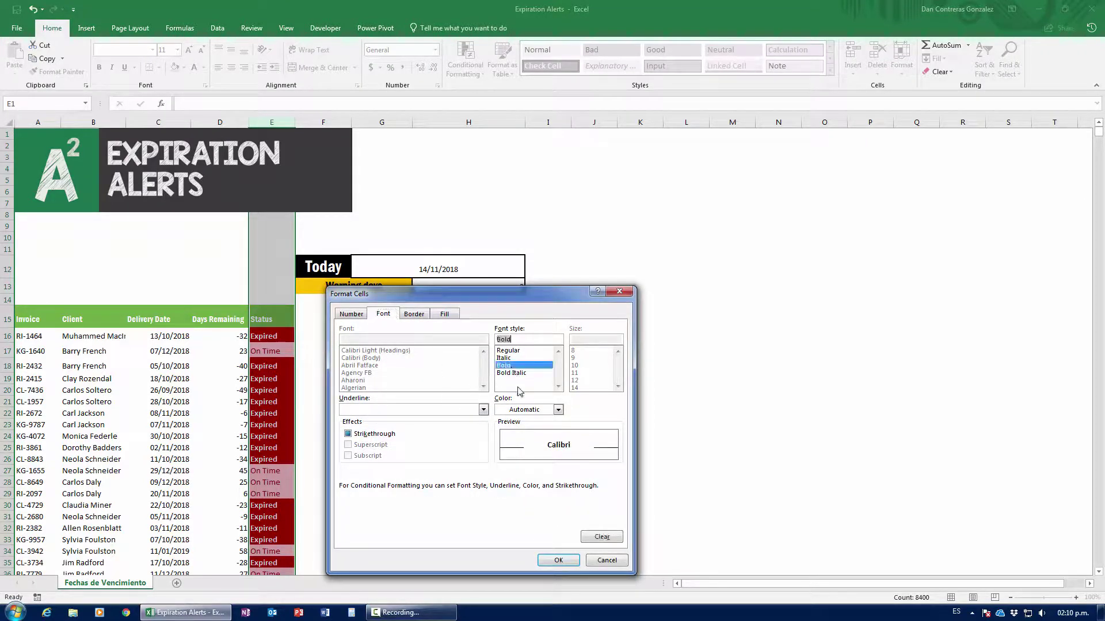
{"action": "left_click", "coordinate": [527, 411]}
{"action": "left_click", "coordinate": [504, 450]}
{"action": "left_click", "coordinate": [438, 316]}
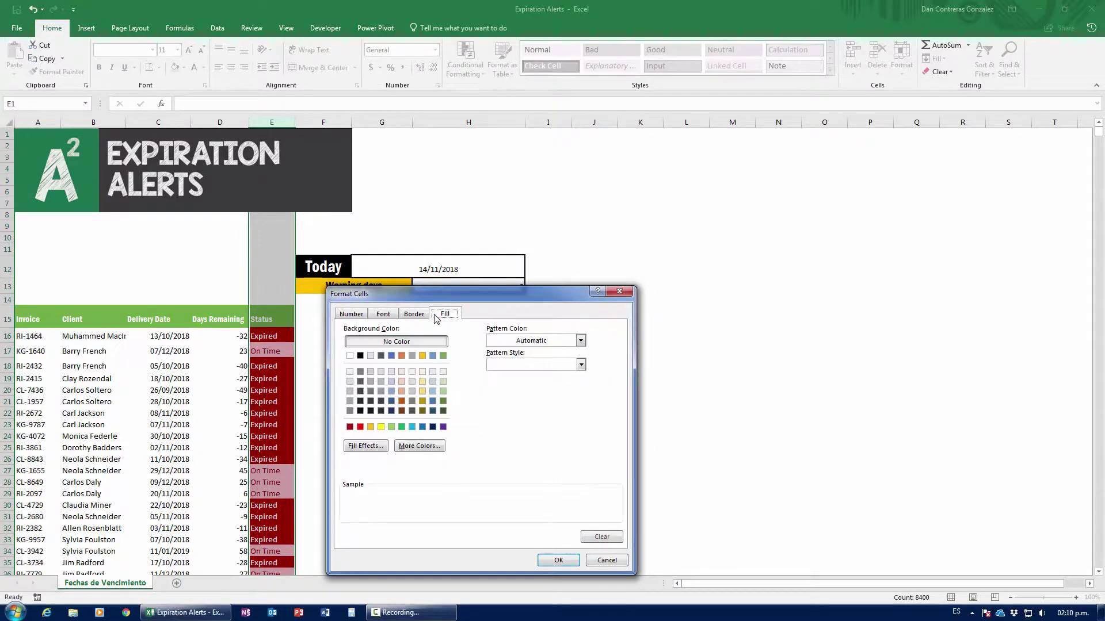
{"action": "left_click", "coordinate": [392, 355]}
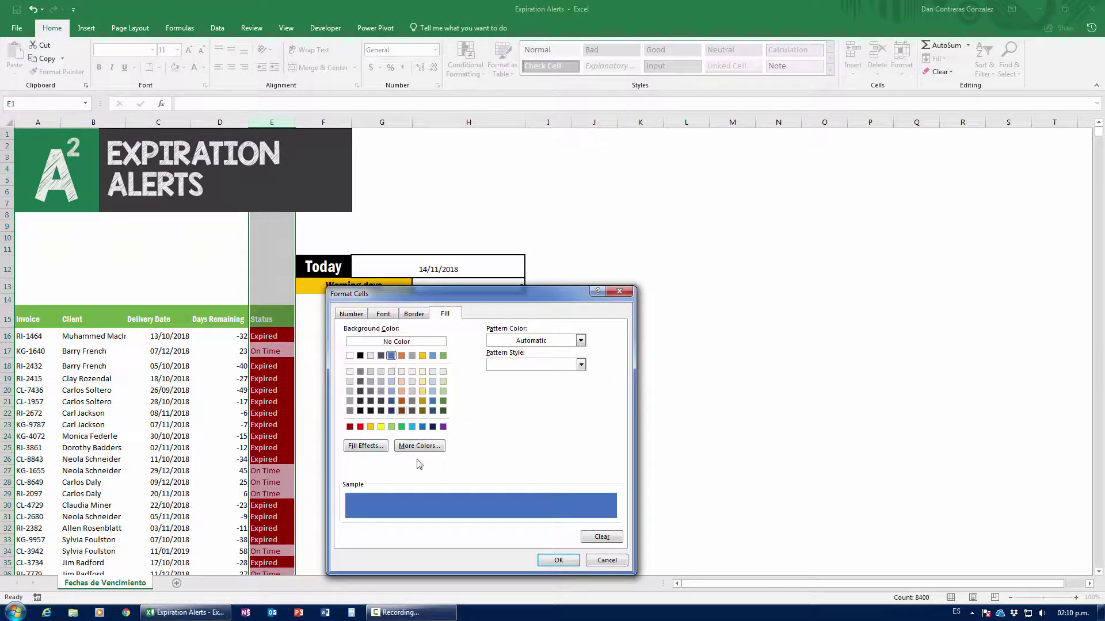
{"action": "left_click", "coordinate": [559, 561]}
{"action": "left_click", "coordinate": [543, 478]}
Check the highlighted statuses further down, inspecting the Status formula in E275, then return to the top.
{"action": "left_click", "coordinate": [344, 429]}
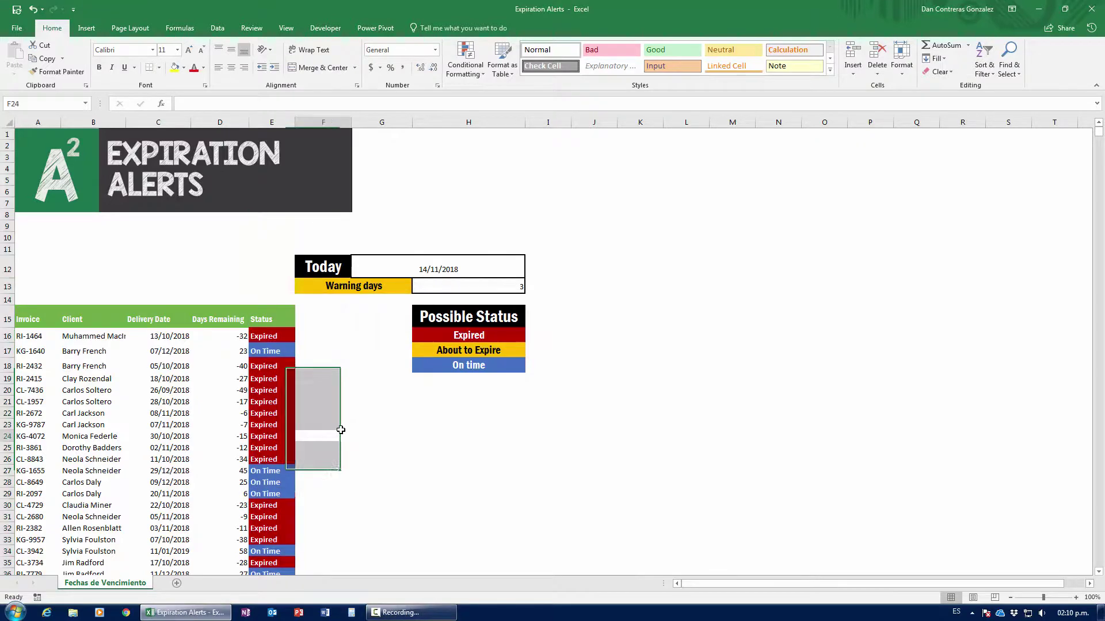
{"action": "scroll", "coordinate": [323, 479], "scroll_direction": "down", "scroll_amount": 20}
{"action": "scroll", "coordinate": [324, 479], "scroll_direction": "down", "scroll_amount": 20}
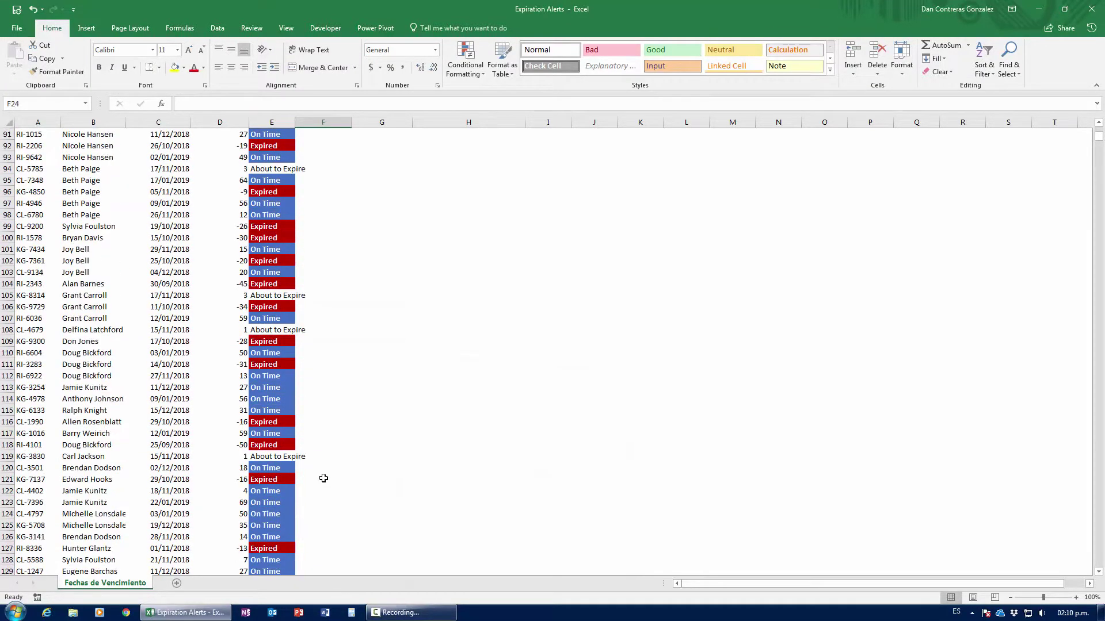
{"action": "scroll", "coordinate": [324, 478], "scroll_direction": "down", "scroll_amount": 20}
{"action": "left_click", "coordinate": [278, 423]}
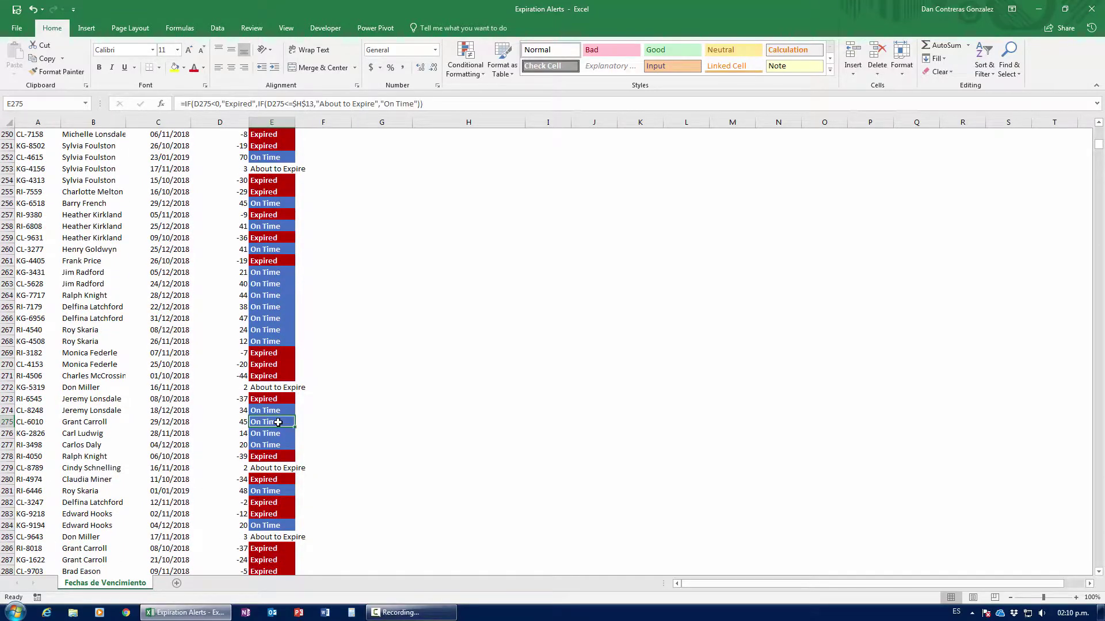
{"action": "key", "text": "ctrl+Up"}
{"action": "scroll", "coordinate": [252, 223], "scroll_direction": "up", "scroll_amount": 4}
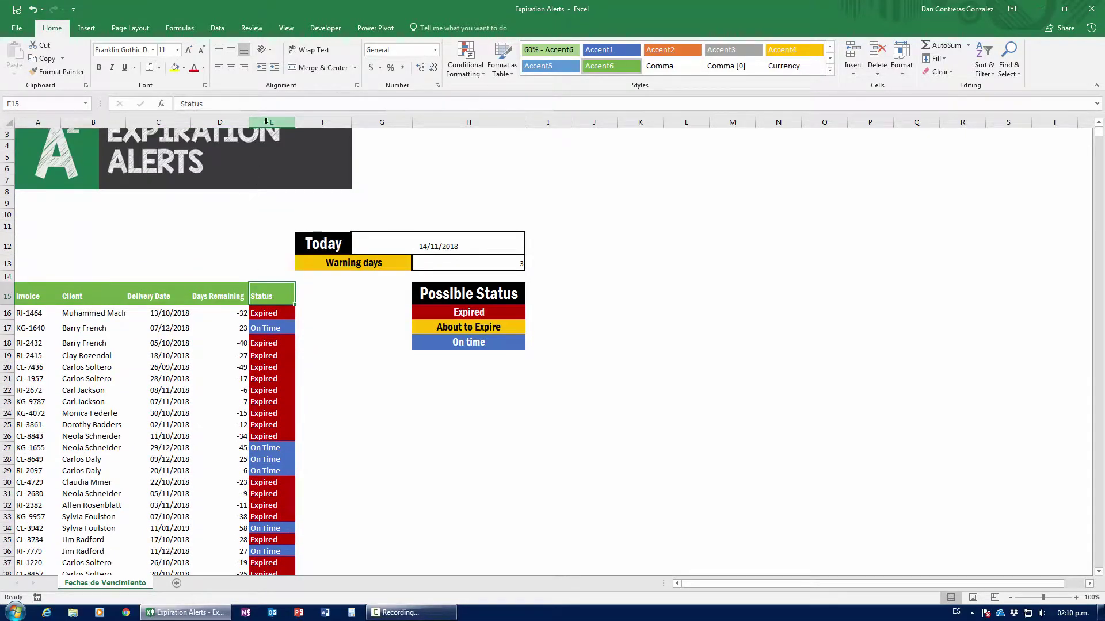
Start an Equal To rule on column E for 'About to Expire' with a custom format.
{"action": "left_click", "coordinate": [267, 122]}
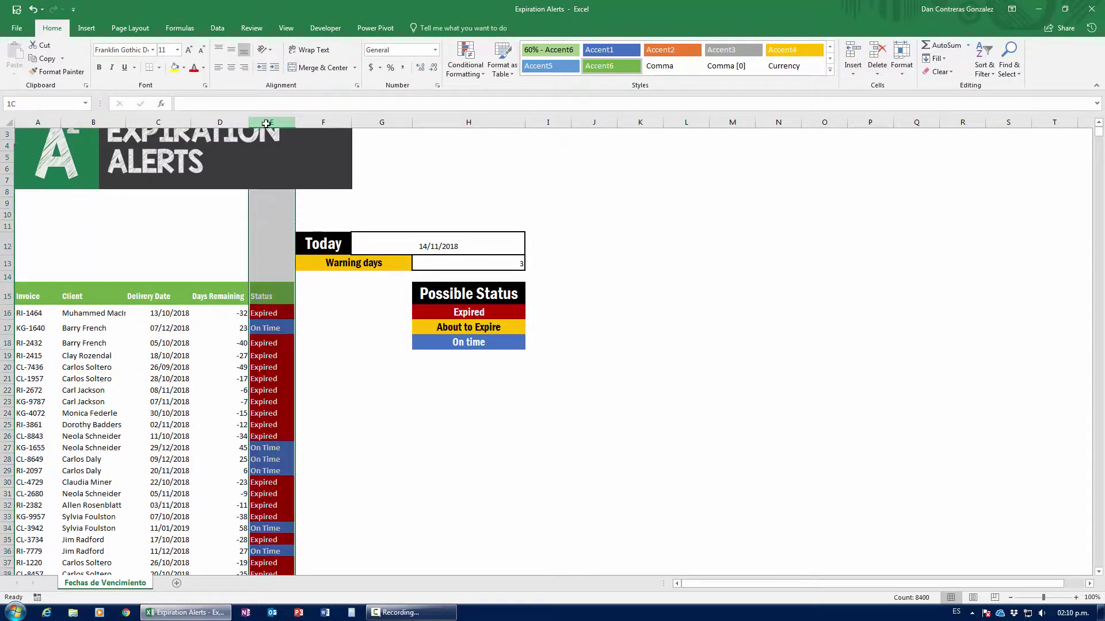
{"action": "left_click", "coordinate": [464, 60]}
{"action": "mouse_move", "coordinate": [483, 92]}
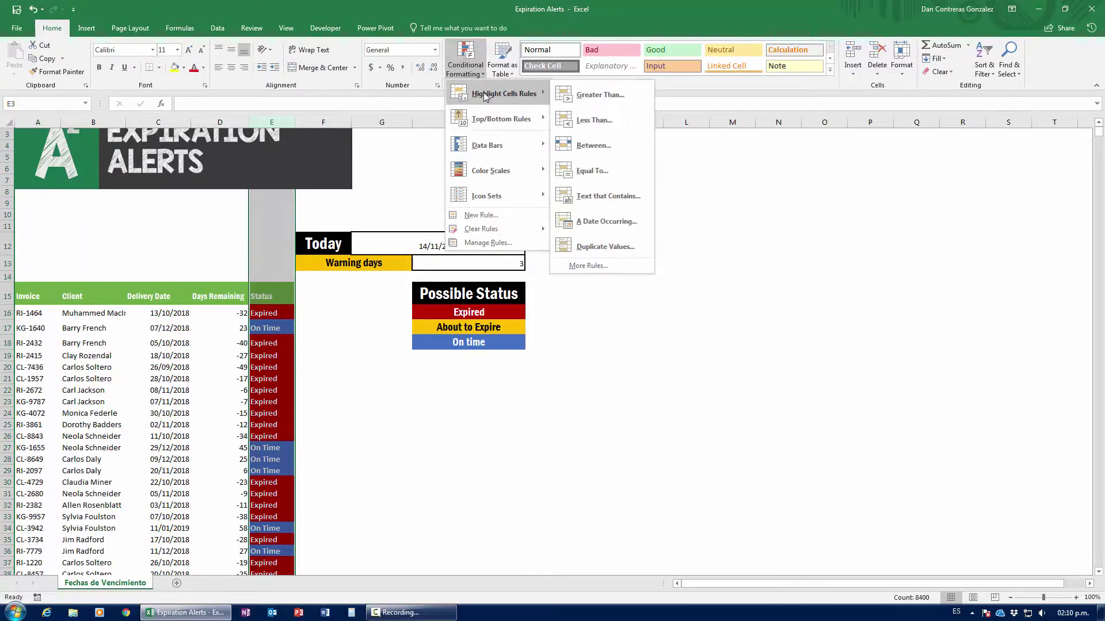
{"action": "left_click", "coordinate": [588, 171]}
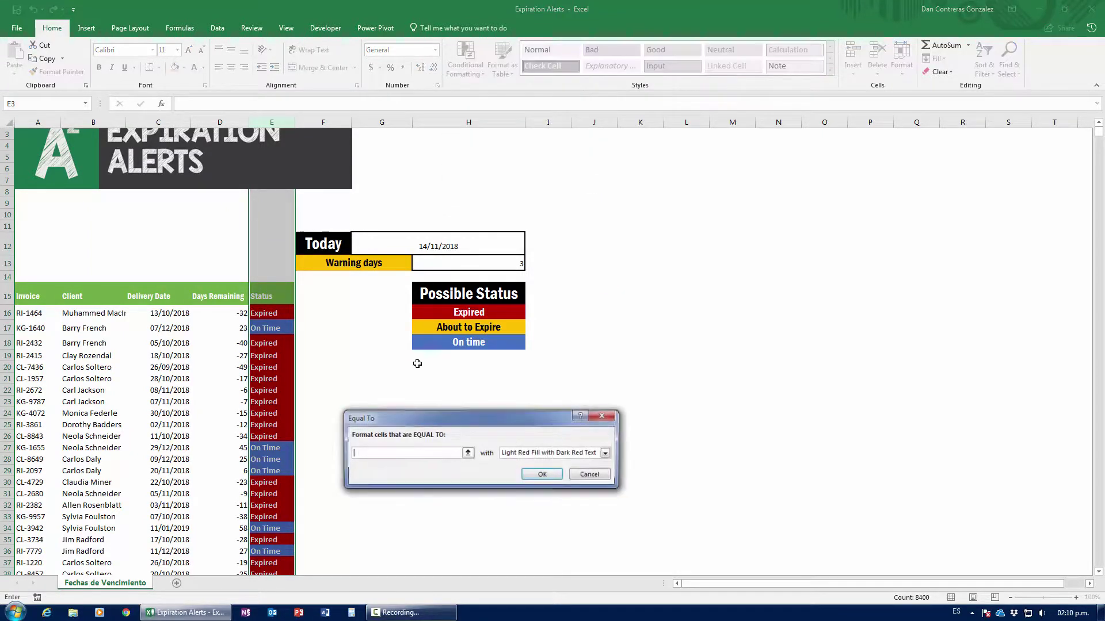
{"action": "type", "text": "About to"}
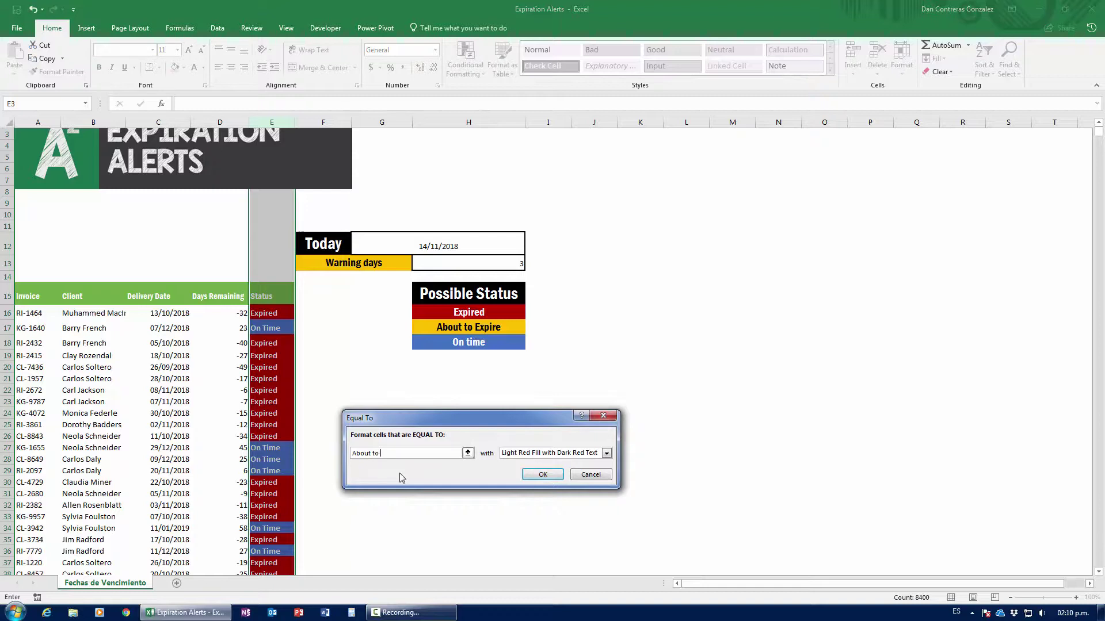
{"action": "type", "text": " Expire"}
{"action": "left_click", "coordinate": [532, 453]}
{"action": "left_click", "coordinate": [526, 509]}
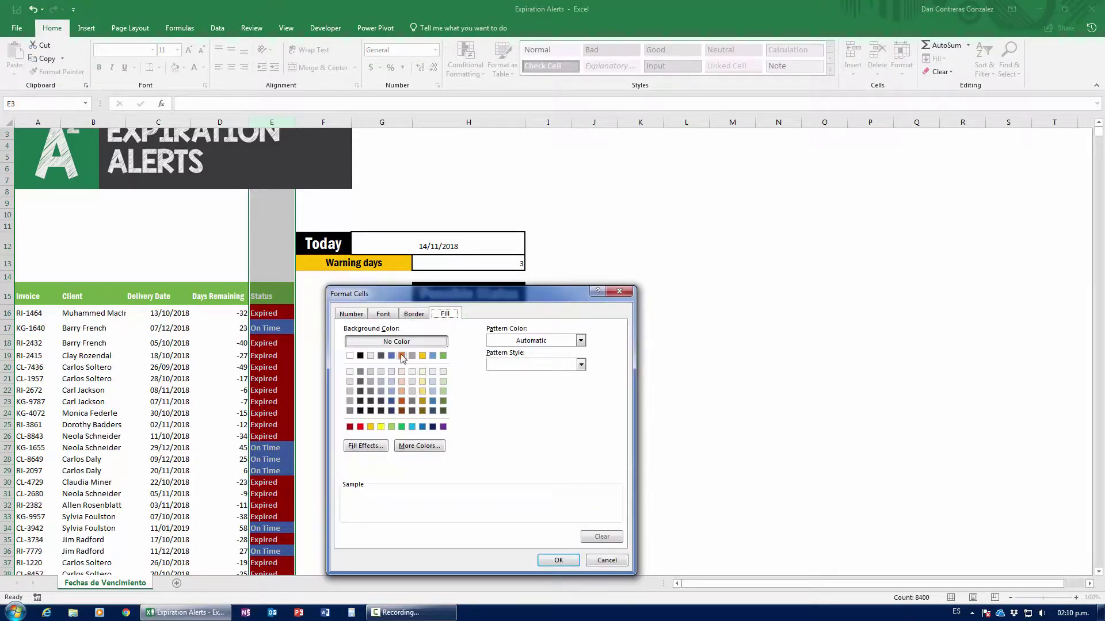
Give the About to Expire rule a gold fill with bold dark text and apply it.
{"action": "left_click", "coordinate": [371, 426]}
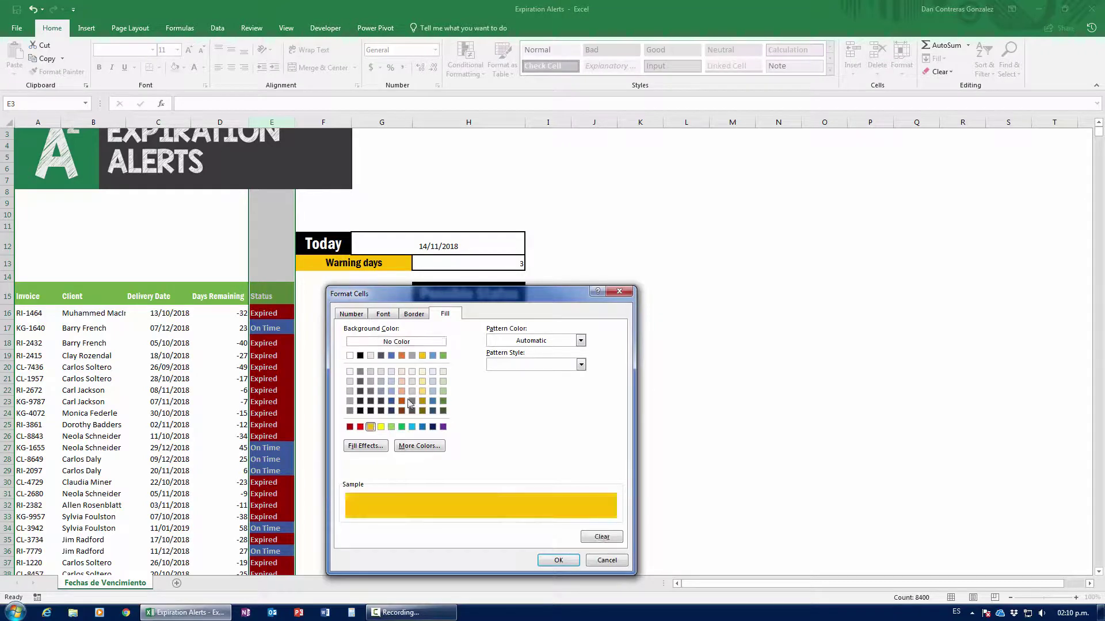
{"action": "left_click", "coordinate": [418, 314]}
{"action": "left_click", "coordinate": [387, 316]}
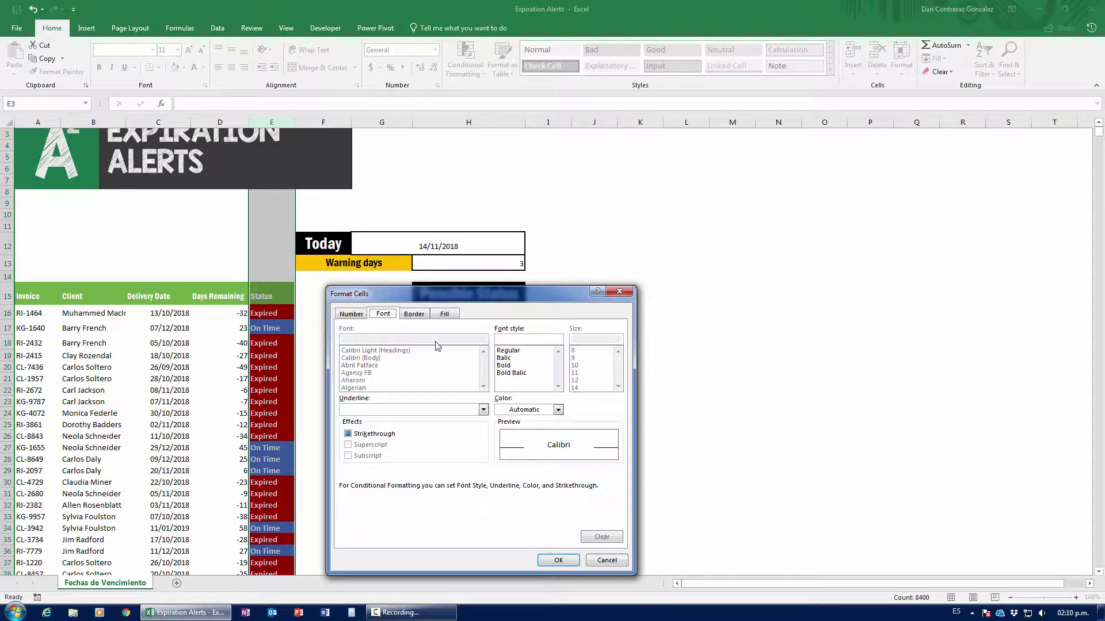
{"action": "left_click", "coordinate": [507, 365]}
{"action": "left_click", "coordinate": [524, 411]}
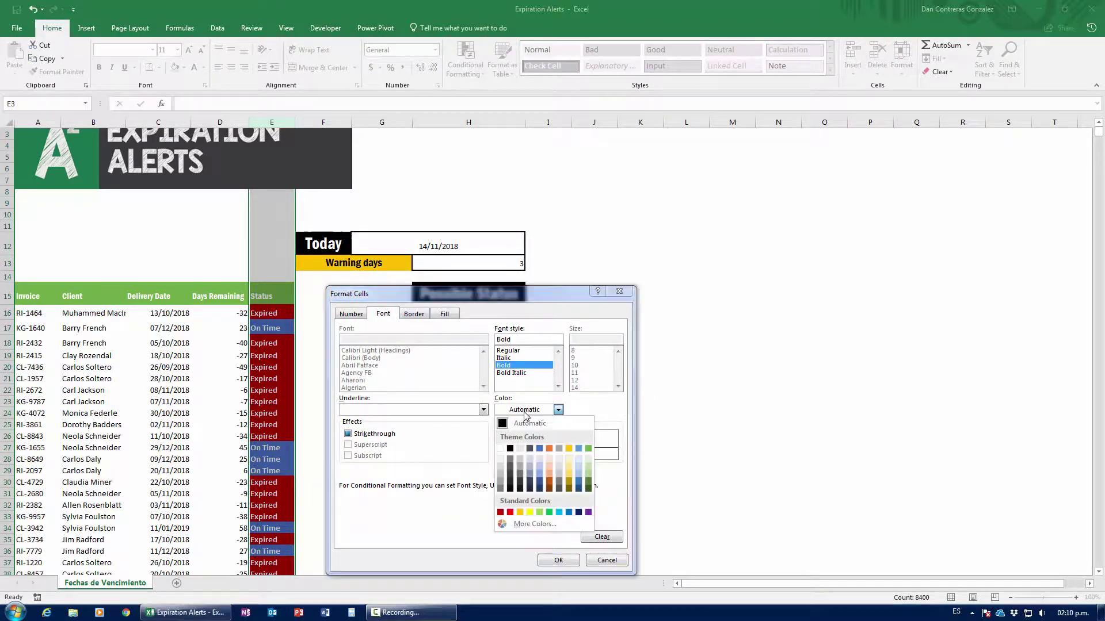
{"action": "left_click", "coordinate": [510, 448]}
{"action": "left_click", "coordinate": [557, 560]}
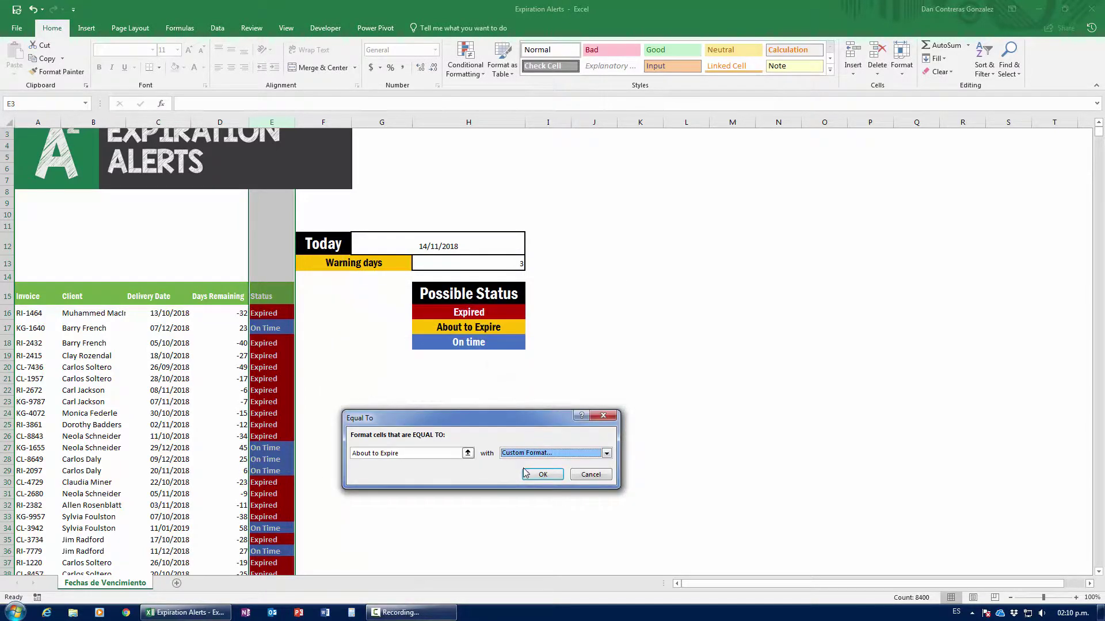
{"action": "left_click", "coordinate": [542, 474]}
Autofit the Status column width so 'About to Expire' fits.
{"action": "scroll", "coordinate": [390, 464], "scroll_direction": "down", "scroll_amount": 8}
{"action": "scroll", "coordinate": [390, 464], "scroll_direction": "down", "scroll_amount": 14}
{"action": "scroll", "coordinate": [307, 407], "scroll_direction": "down", "scroll_amount": 20}
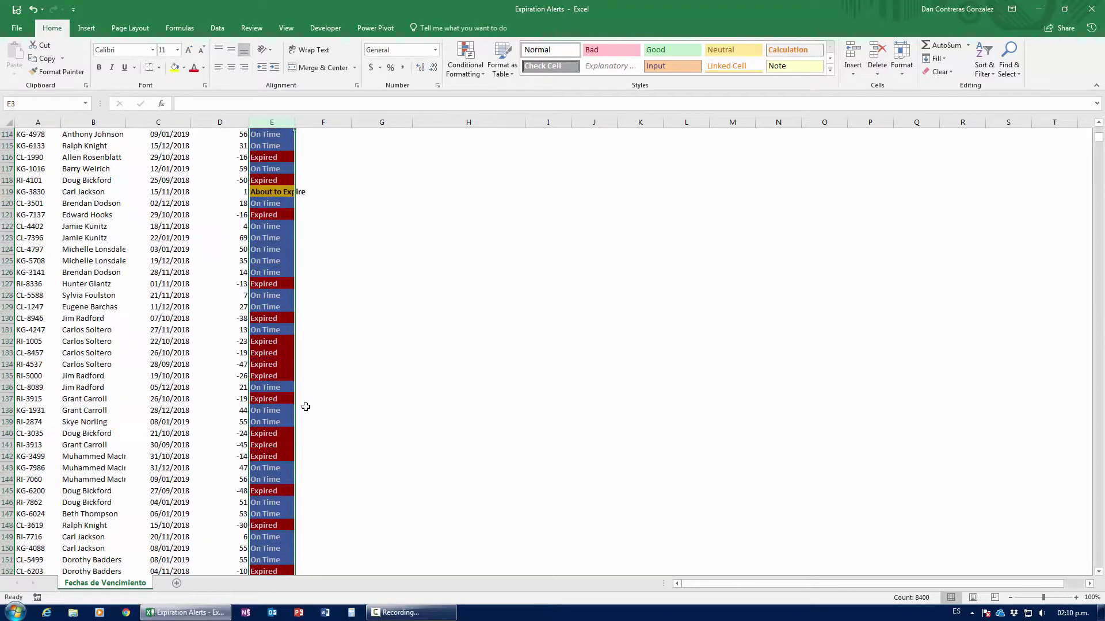
{"action": "scroll", "coordinate": [306, 407], "scroll_direction": "down", "scroll_amount": 7}
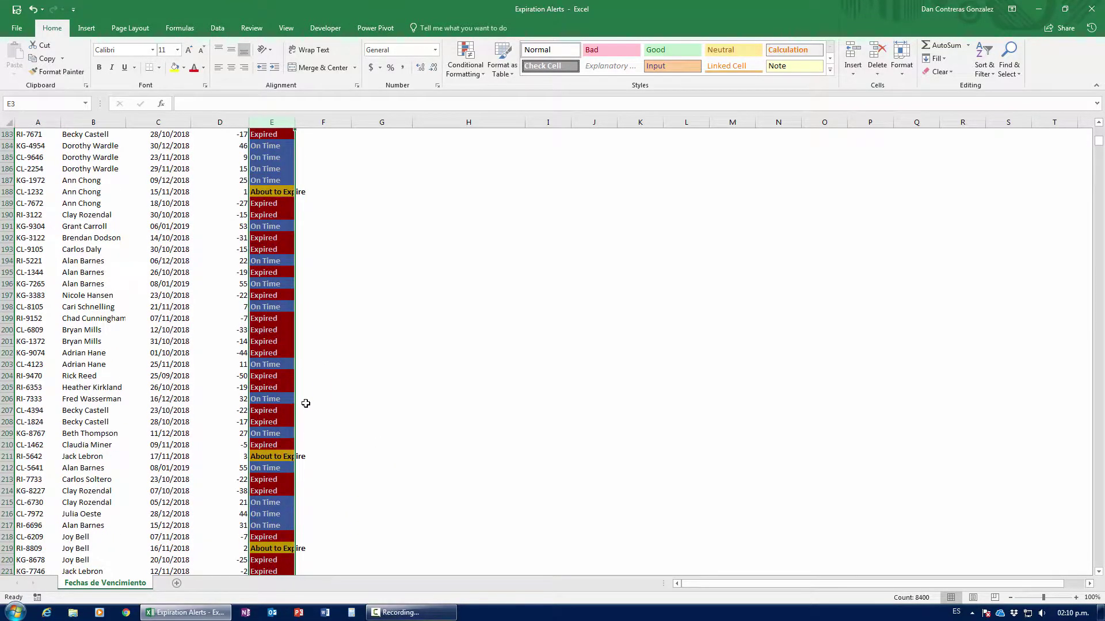
{"action": "double_click", "coordinate": [294, 122]}
{"action": "scroll", "coordinate": [250, 356], "scroll_direction": "up", "scroll_amount": 8}
{"action": "scroll", "coordinate": [251, 356], "scroll_direction": "up", "scroll_amount": 20}
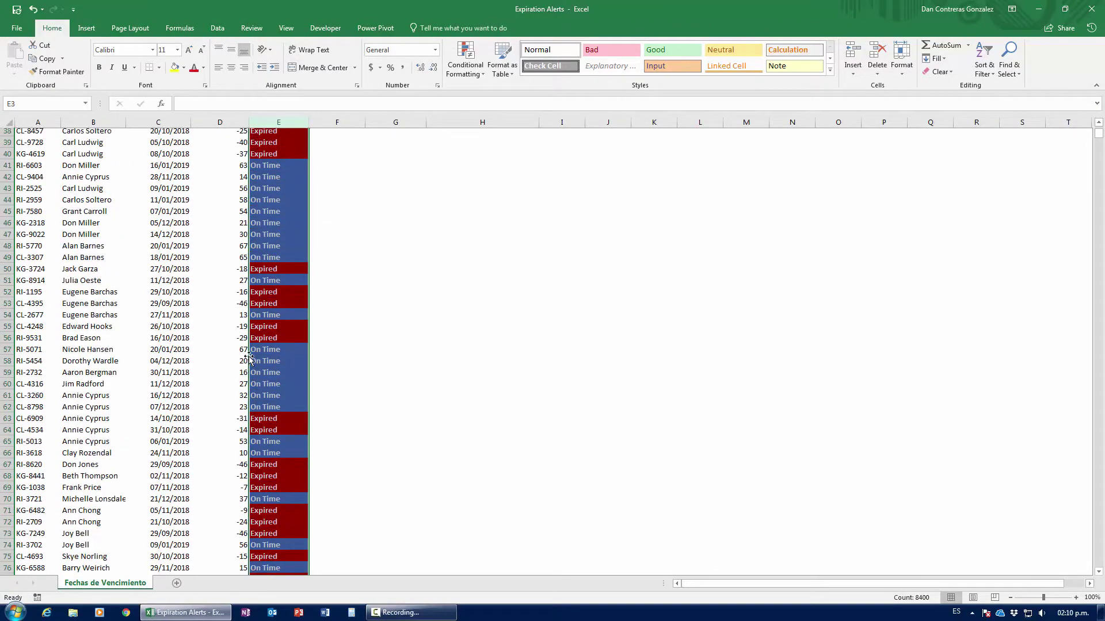
{"action": "scroll", "coordinate": [251, 356], "scroll_direction": "up", "scroll_amount": 12}
{"action": "left_click", "coordinate": [281, 446]}
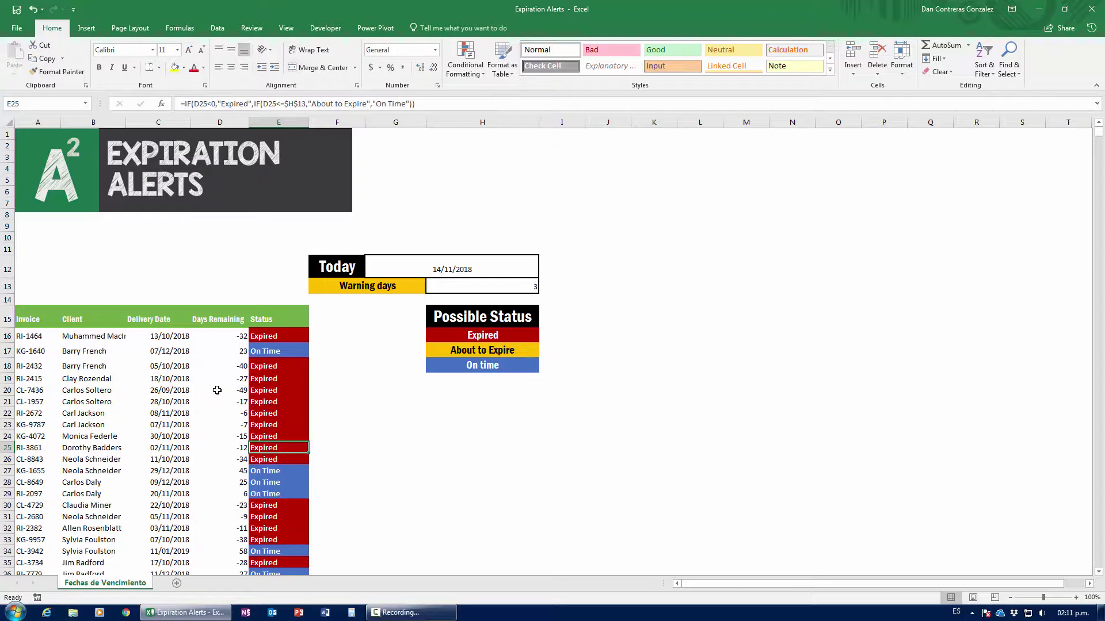
{"action": "left_click", "coordinate": [484, 256]}
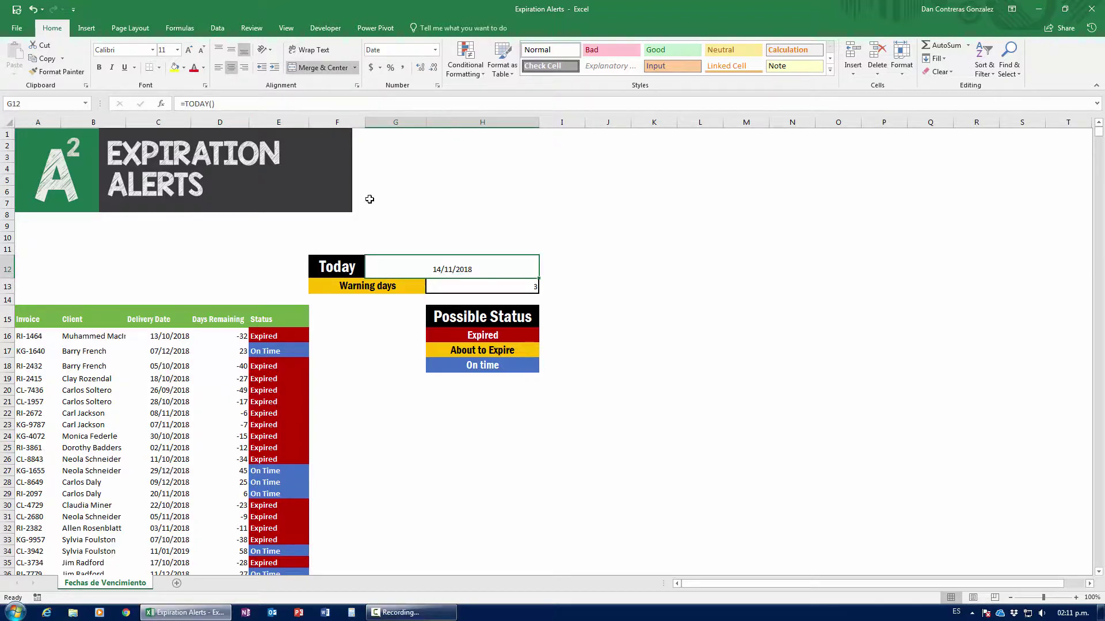
{"action": "left_click", "coordinate": [1073, 613]}
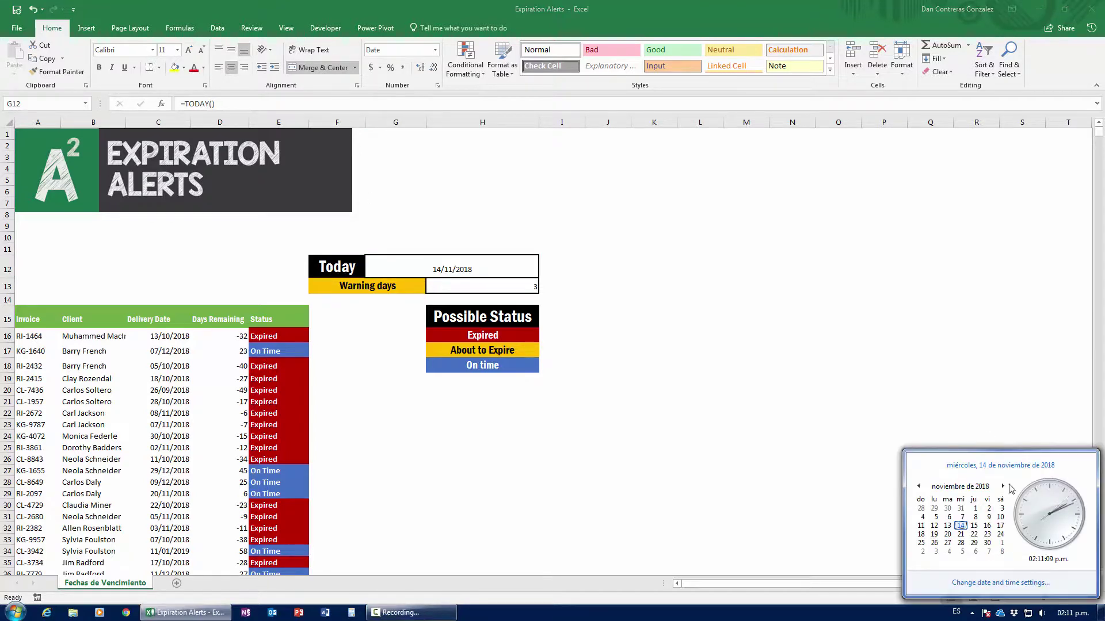
{"action": "left_click", "coordinate": [1073, 616]}
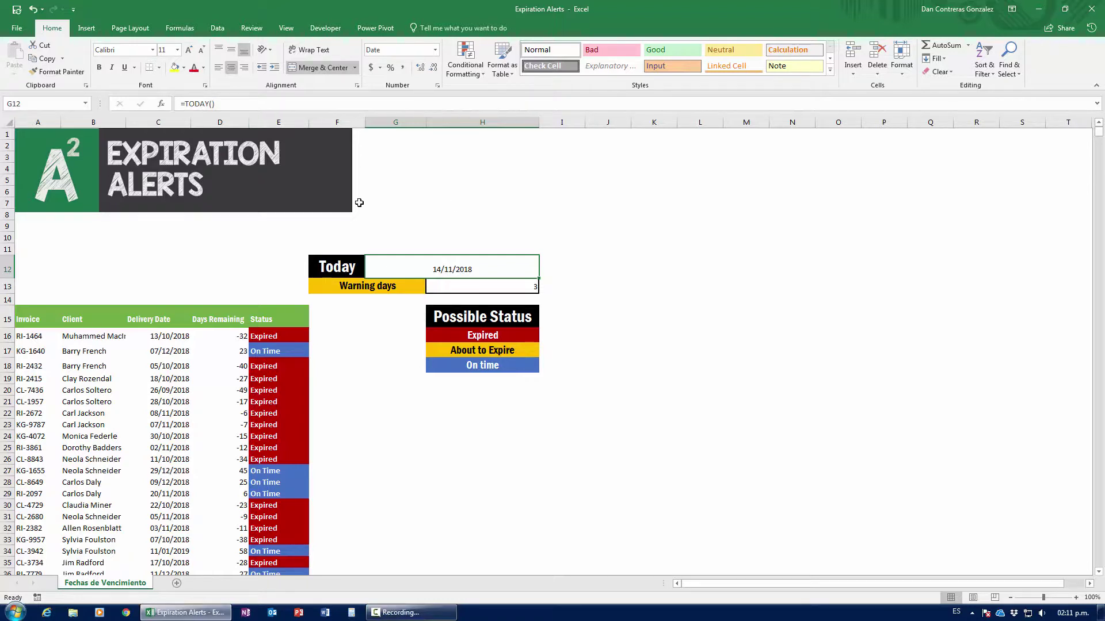
Enter 13/10/2018 as the test Today date in G12 and review the statuses.
{"action": "type", "text": "13/10/"}
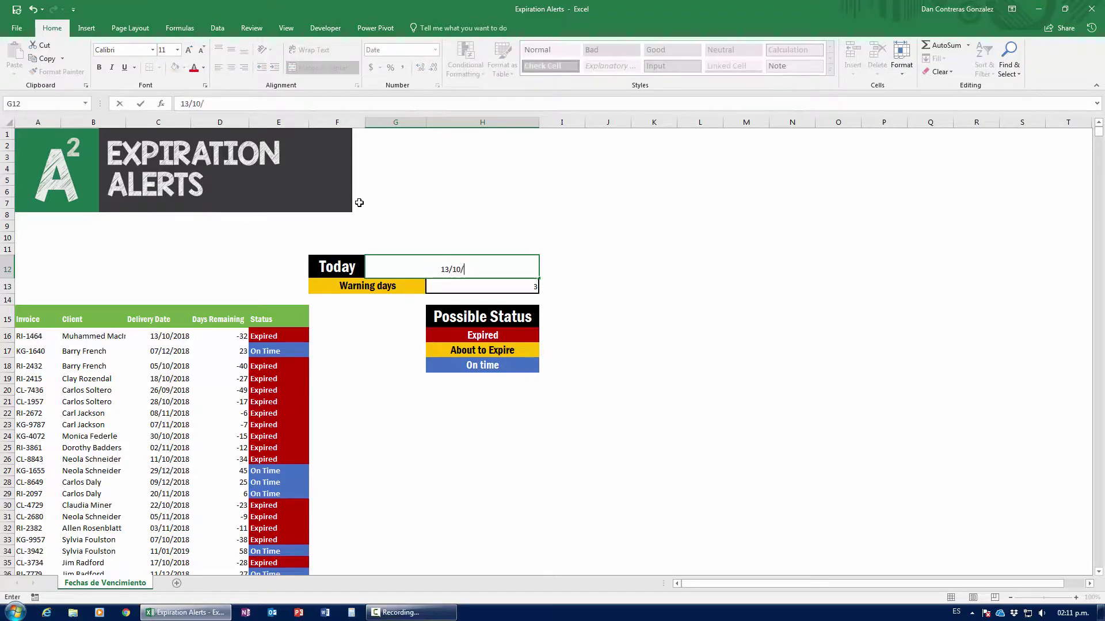
{"action": "type", "text": "2018"}
{"action": "key", "text": "Return"}
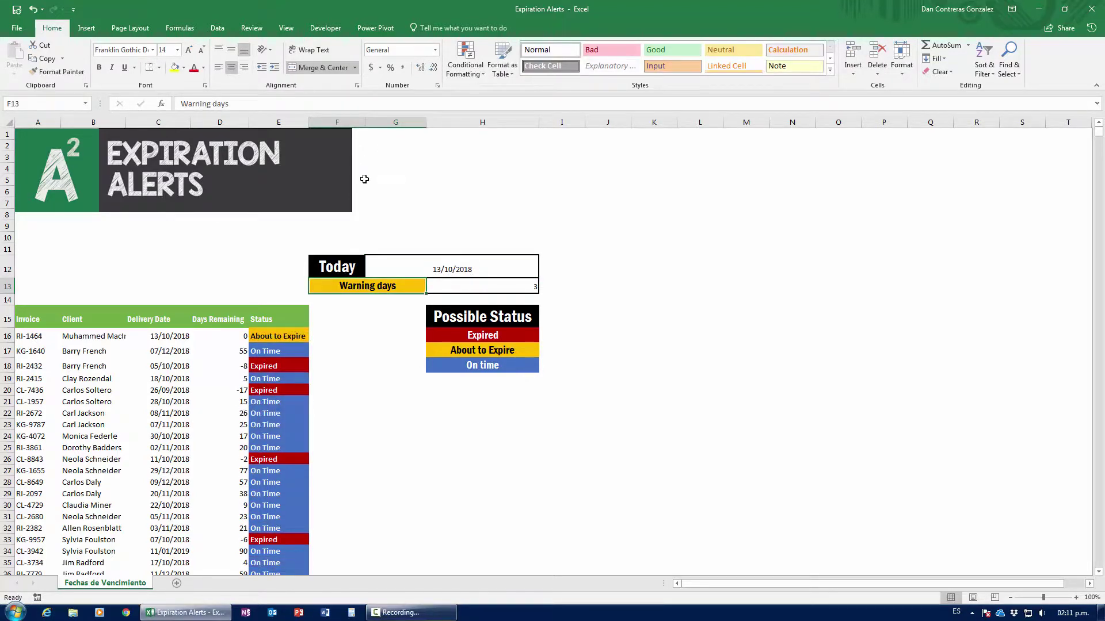
{"action": "scroll", "coordinate": [289, 429], "scroll_direction": "down", "scroll_amount": 6}
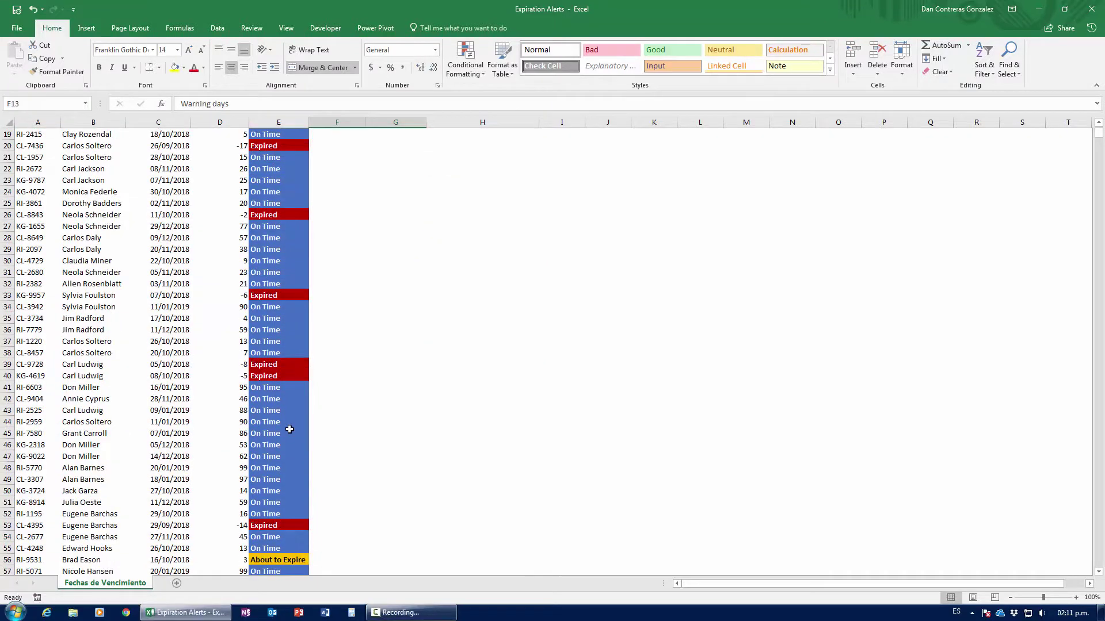
{"action": "scroll", "coordinate": [290, 429], "scroll_direction": "down", "scroll_amount": 20}
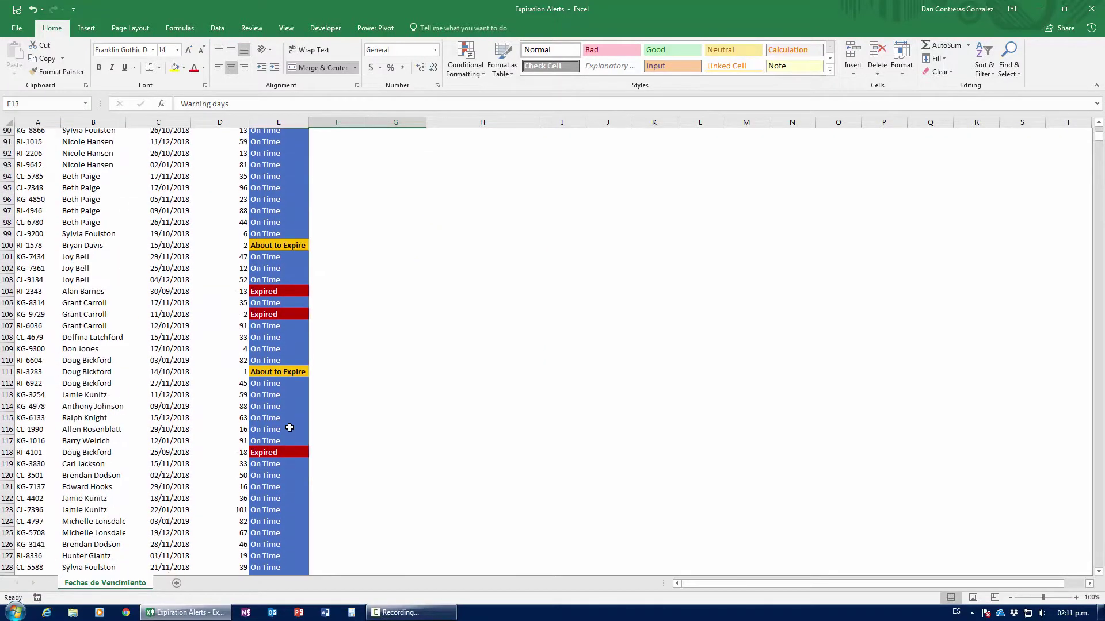
{"action": "scroll", "coordinate": [289, 427], "scroll_direction": "up", "scroll_amount": 20}
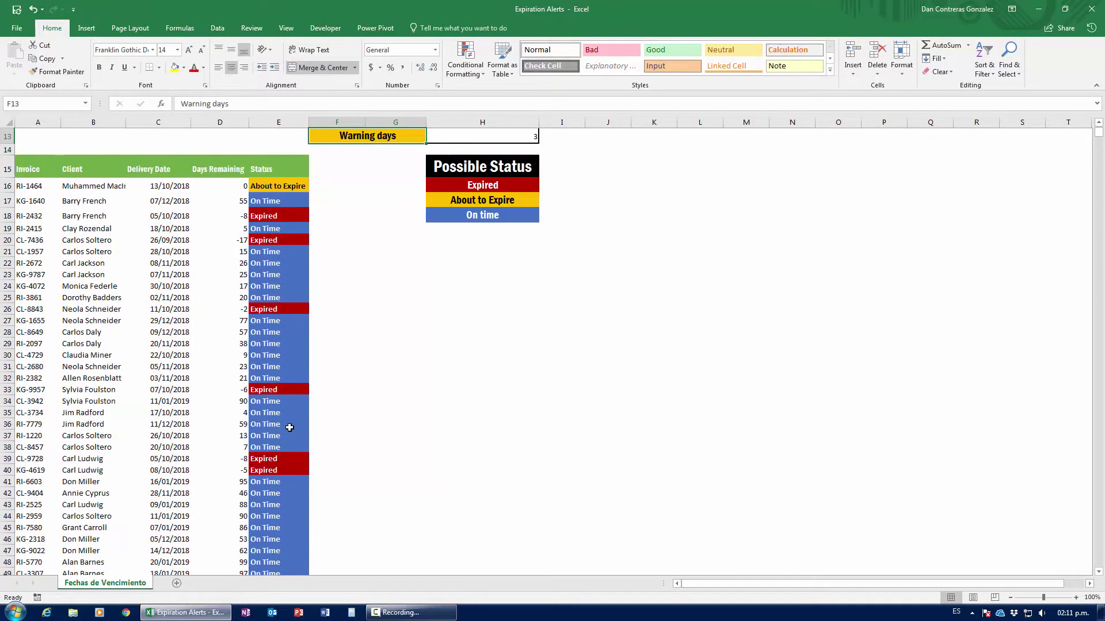
{"action": "scroll", "coordinate": [289, 428], "scroll_direction": "up", "scroll_amount": 4}
Change the test Today date in G12 to 13/12/2018.
{"action": "left_click", "coordinate": [397, 269]}
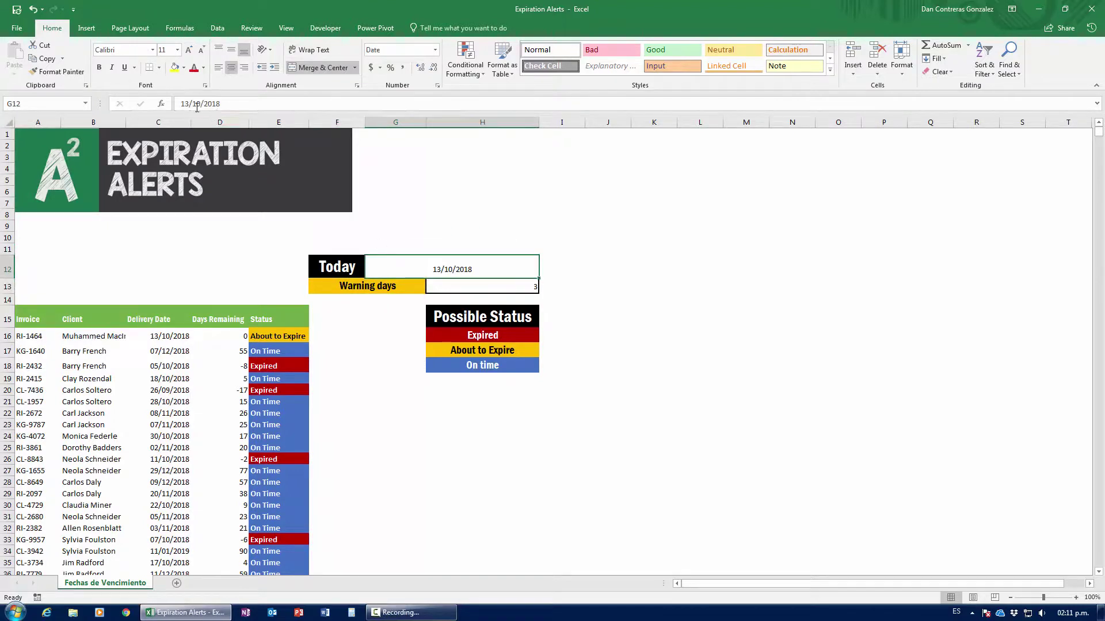
{"action": "left_click", "coordinate": [196, 104]}
{"action": "key", "text": "Delete"}
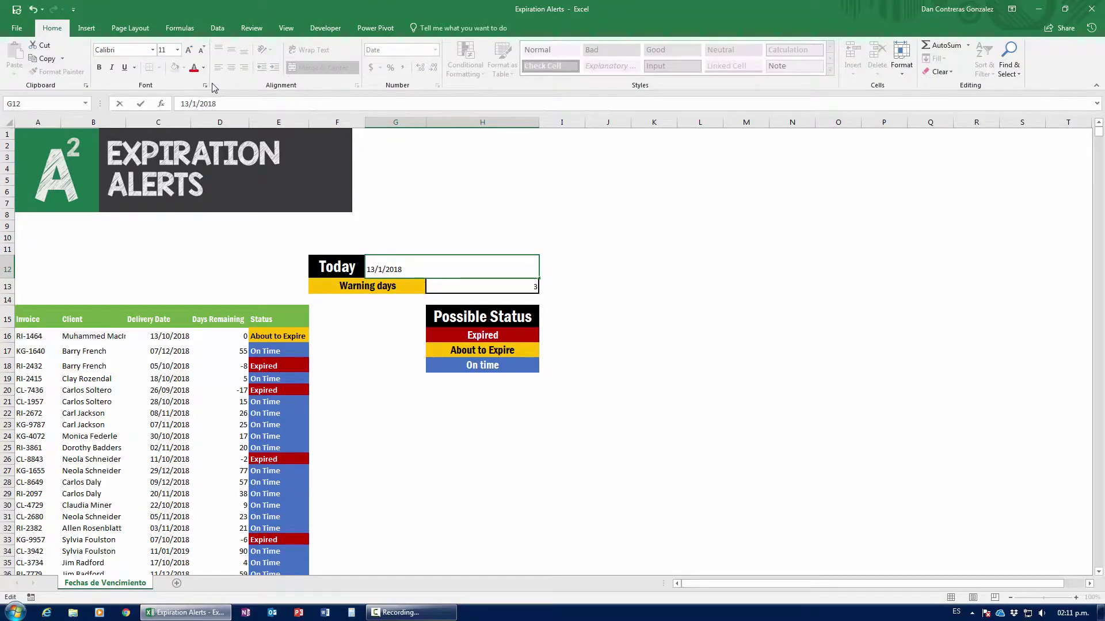
{"action": "type", "text": "2"}
{"action": "left_click", "coordinate": [367, 286]}
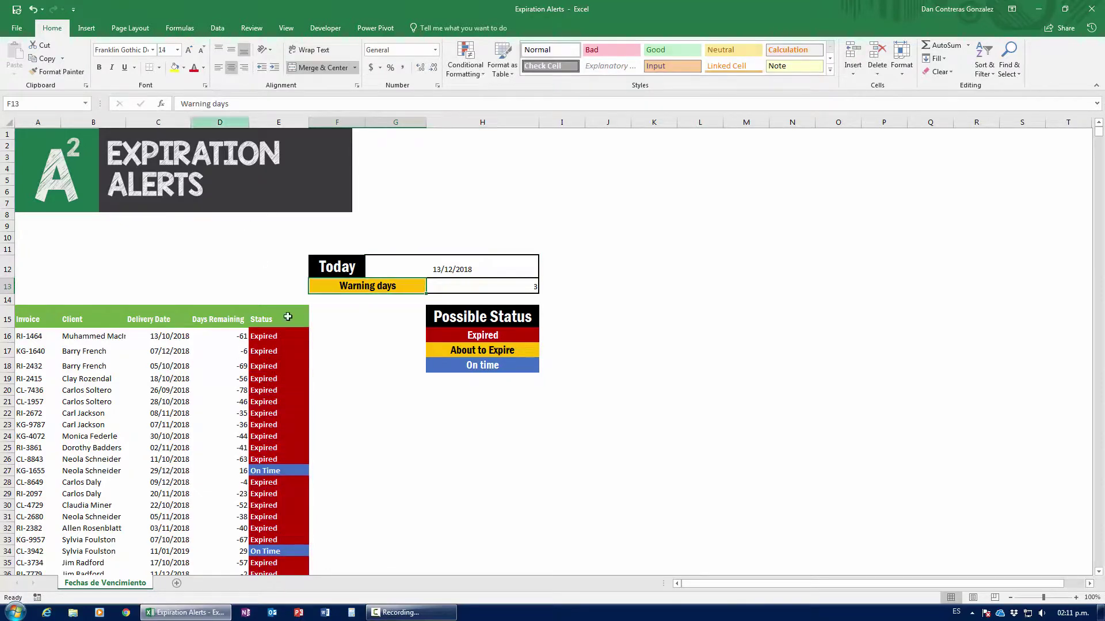
{"action": "scroll", "coordinate": [323, 413], "scroll_direction": "down", "scroll_amount": 7}
{"action": "scroll", "coordinate": [322, 413], "scroll_direction": "down", "scroll_amount": 12}
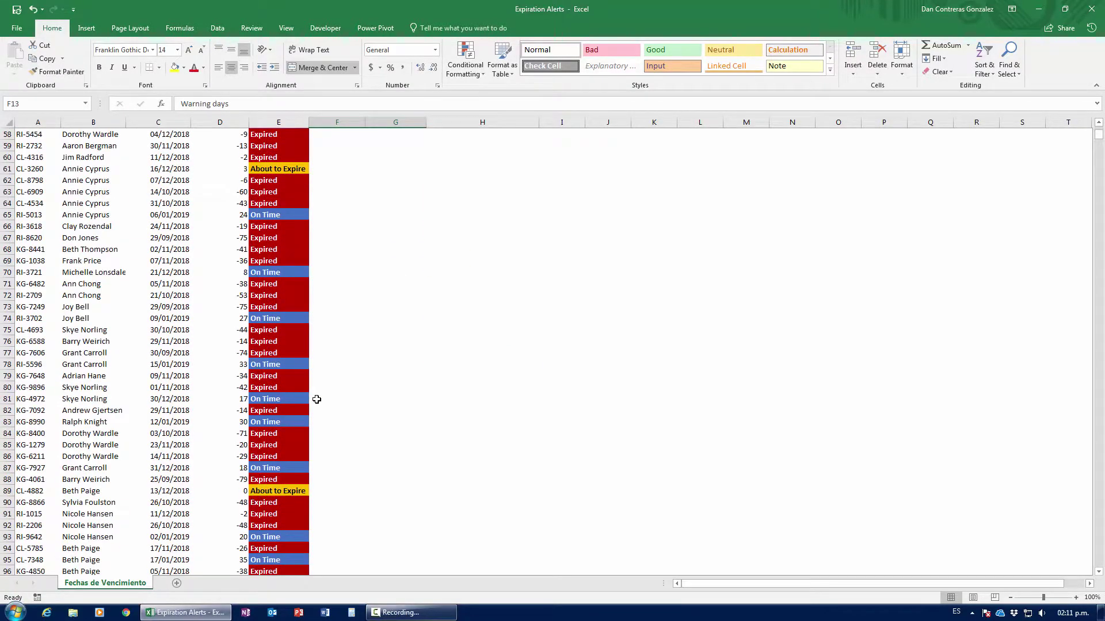
{"action": "scroll", "coordinate": [316, 399], "scroll_direction": "up", "scroll_amount": 19}
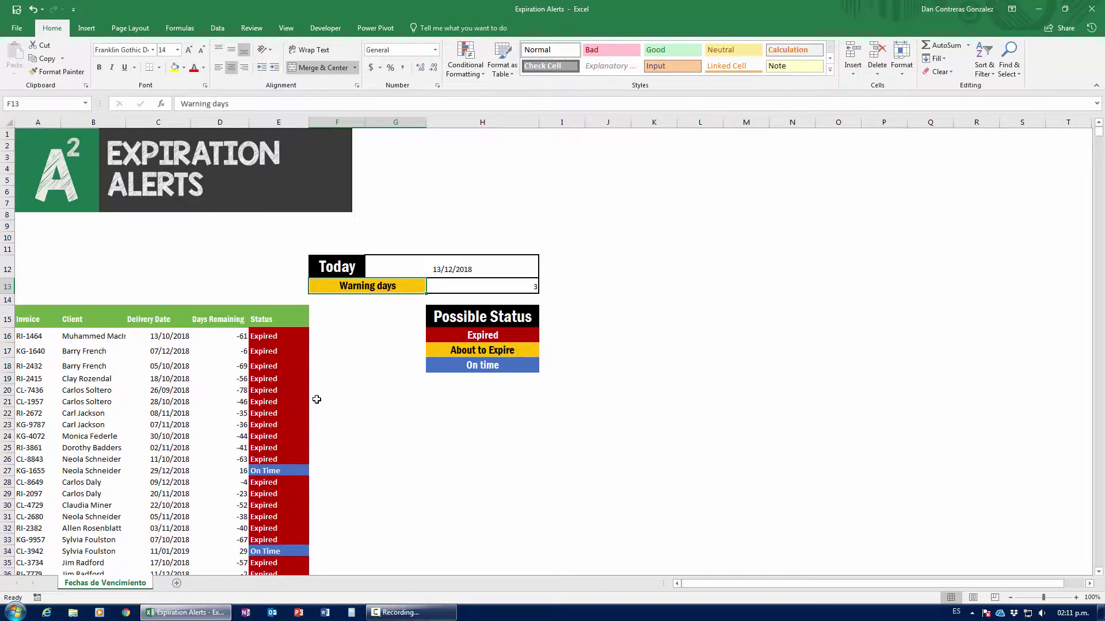
Change the test date to 13/12/2019, making every invoice Expired, then edit G12 again.
{"action": "left_click", "coordinate": [425, 270]}
{"action": "left_click", "coordinate": [240, 105]}
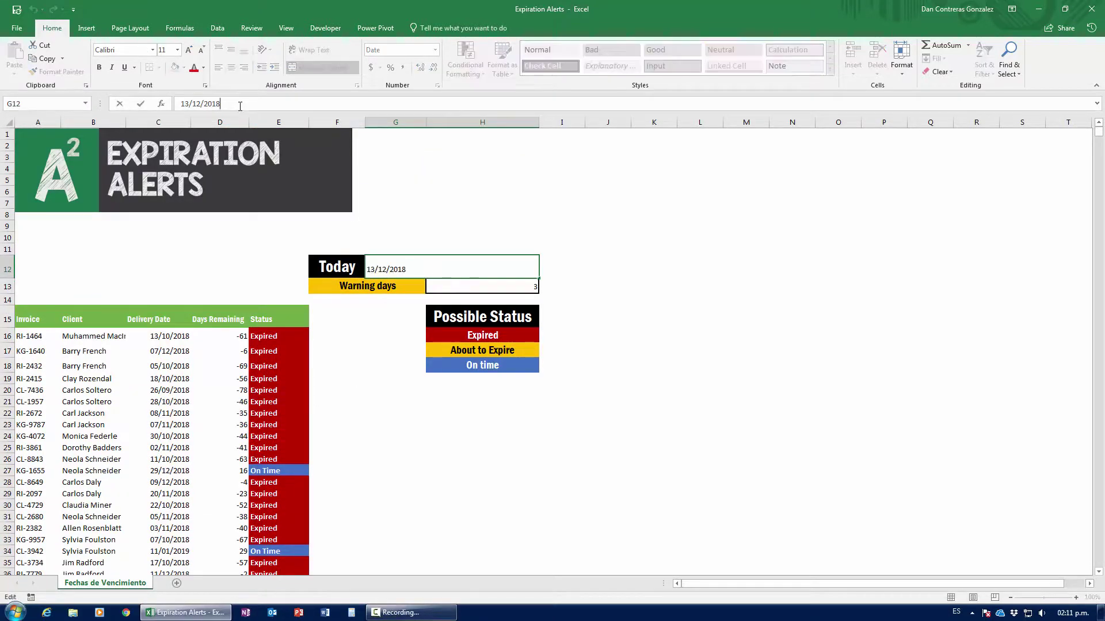
{"action": "key", "text": "BackSpace"}
{"action": "key", "text": "Return"}
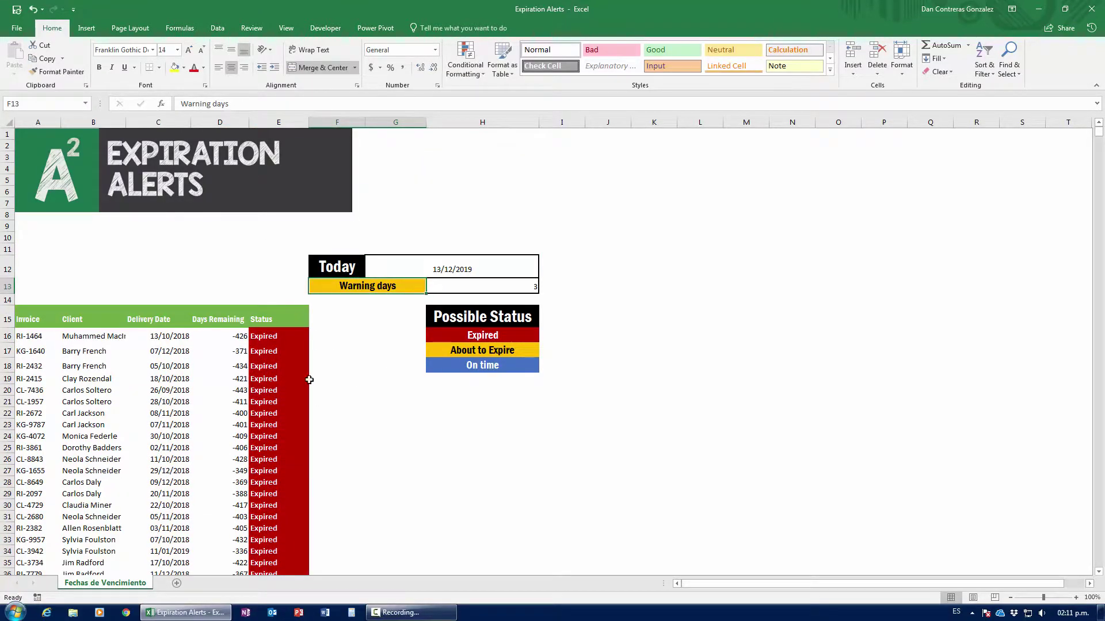
{"action": "scroll", "coordinate": [309, 379], "scroll_direction": "down", "scroll_amount": 20}
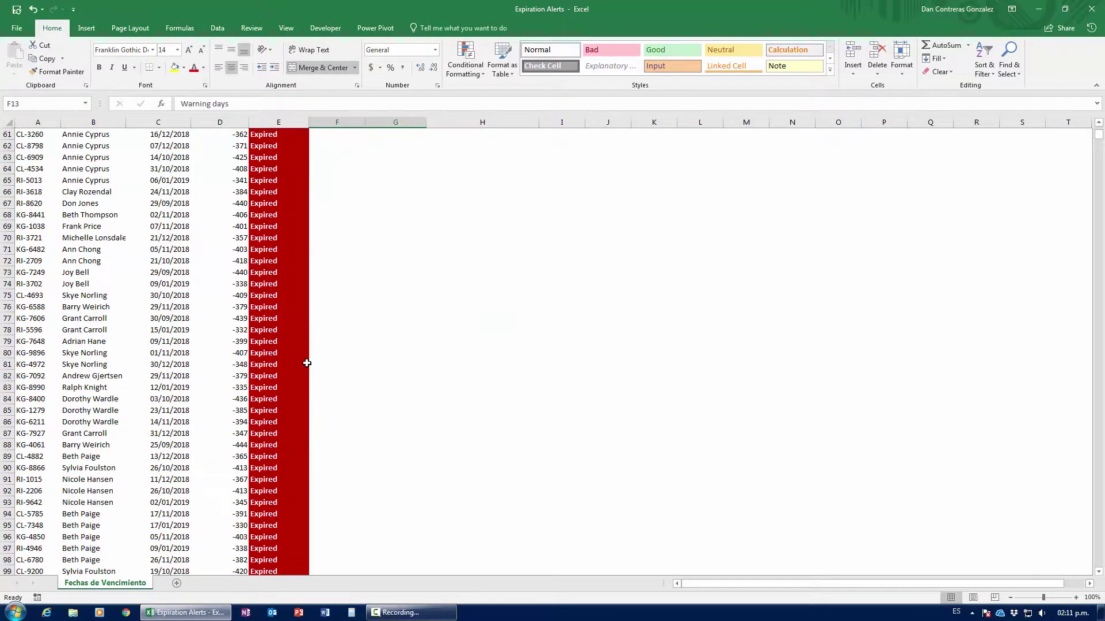
{"action": "scroll", "coordinate": [307, 363], "scroll_direction": "up", "scroll_amount": 20}
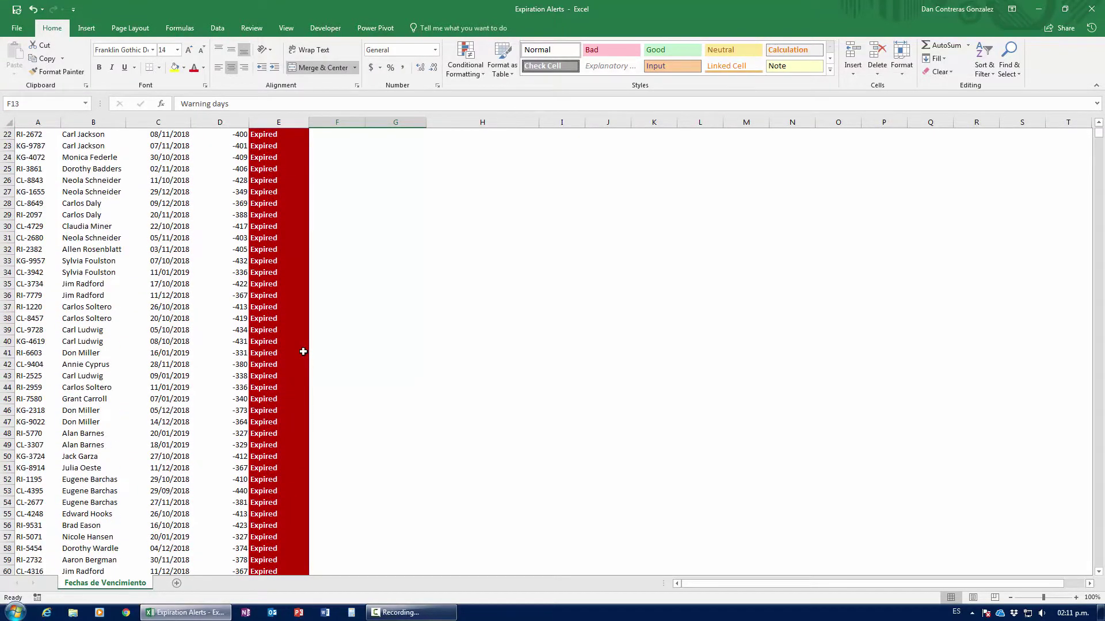
{"action": "left_click", "coordinate": [436, 263]}
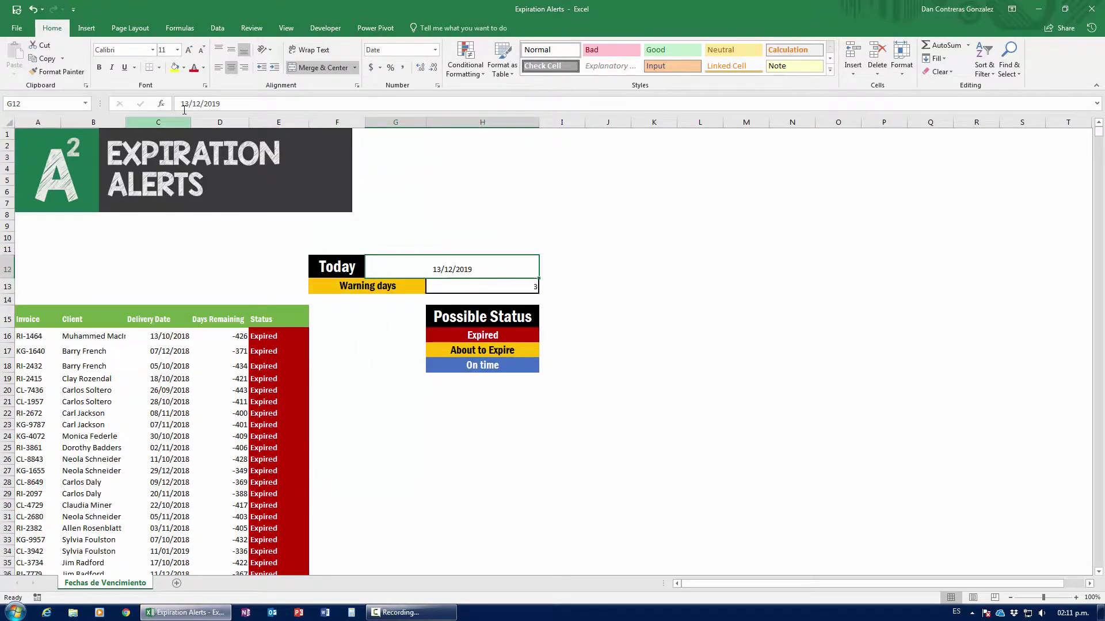
{"action": "left_click", "coordinate": [229, 103]}
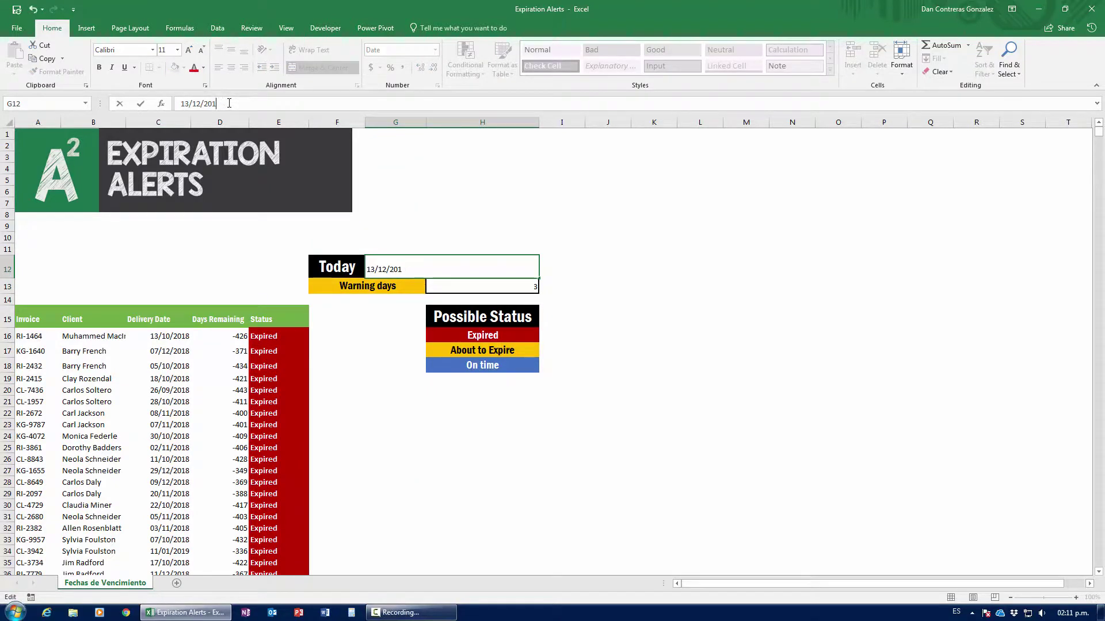
Replace the fixed test date in G12 with the live =today() formula.
{"action": "key", "text": "BackSpace"}
{"action": "key", "text": "BackSpace"}
{"action": "key", "text": "BackSpace"}
{"action": "key", "text": "BackSpace"}
{"action": "key", "text": "BackSpace"}
{"action": "key", "text": "BackSpace"}
{"action": "key", "text": "BackSpace"}
{"action": "key", "text": "BackSpace"}
{"action": "key", "text": "BackSpace"}
{"action": "type", "text": "="}
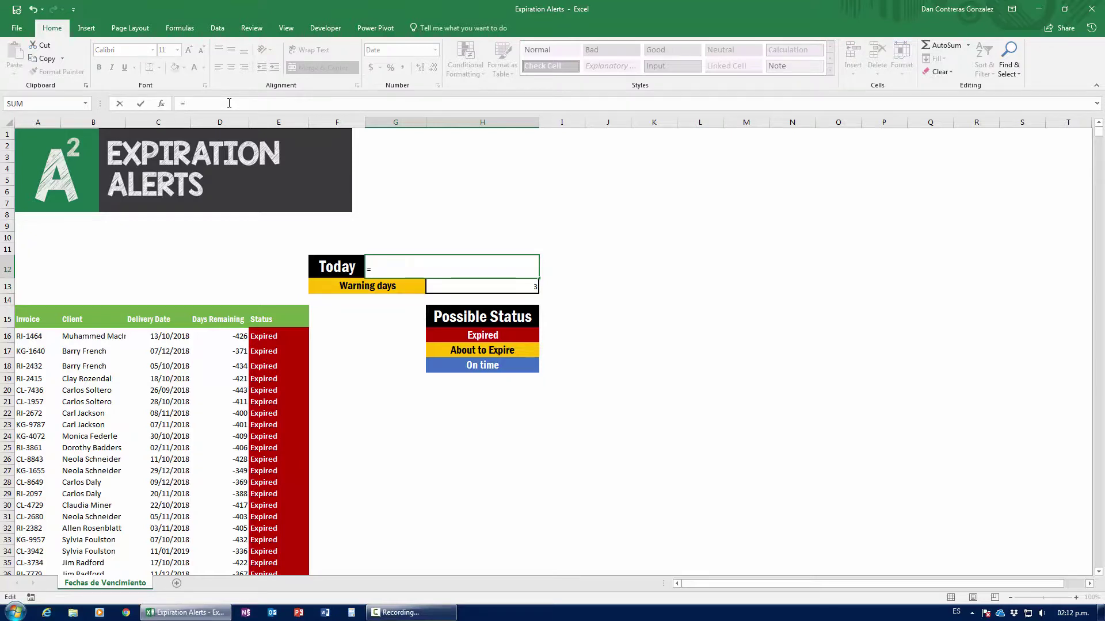
{"action": "type", "text": "today()"}
{"action": "key", "text": "Return"}
{"action": "left_click", "coordinate": [371, 268]}
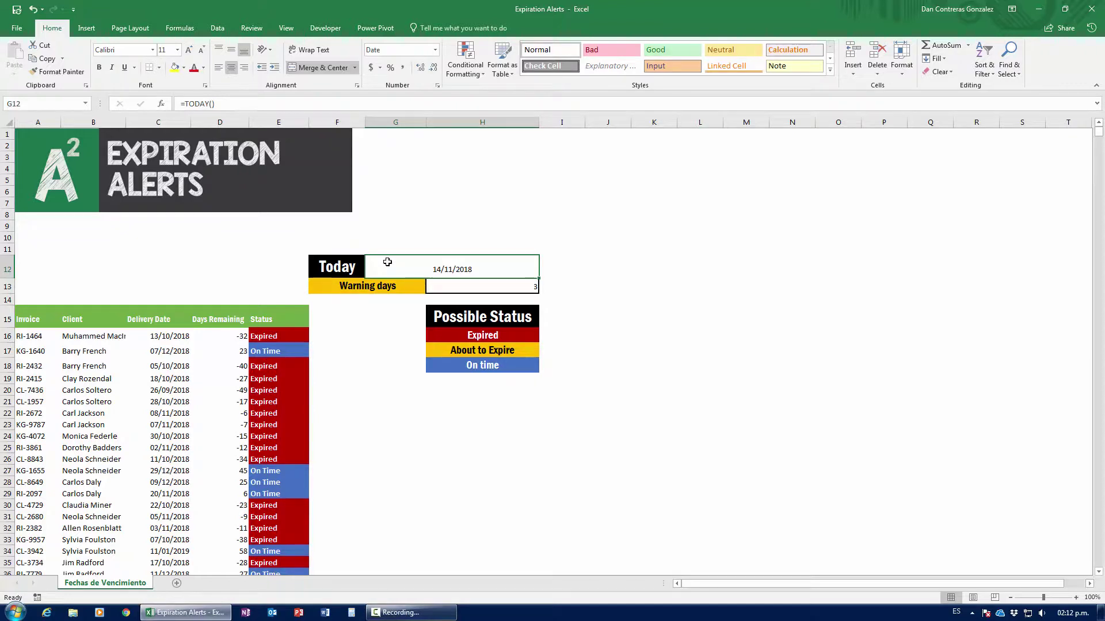
Set the Warning days in H13 to 7, then lower it to 3.
{"action": "left_click", "coordinate": [483, 287]}
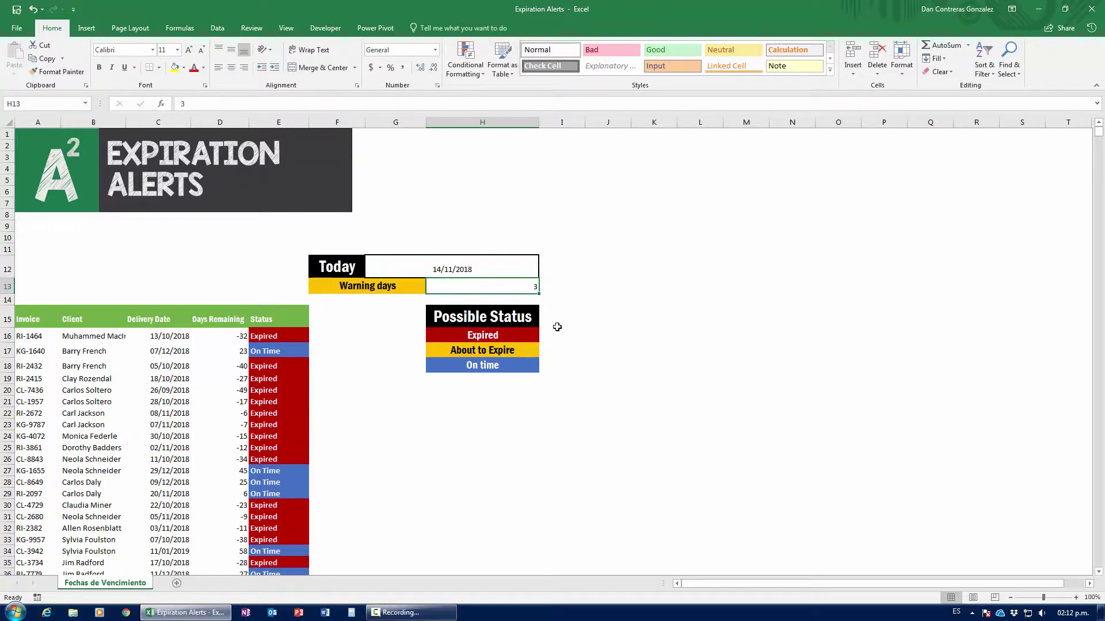
{"action": "type", "text": "7"}
{"action": "key", "text": "Return"}
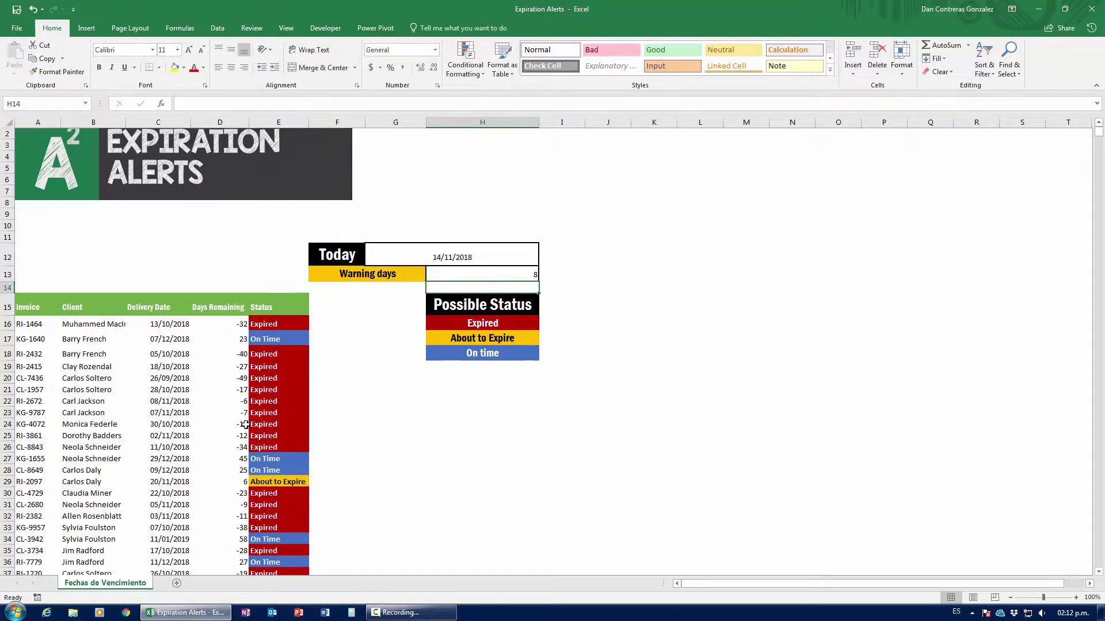
{"action": "scroll", "coordinate": [292, 409], "scroll_direction": "down", "scroll_amount": 6}
{"action": "scroll", "coordinate": [292, 408], "scroll_direction": "down", "scroll_amount": 20}
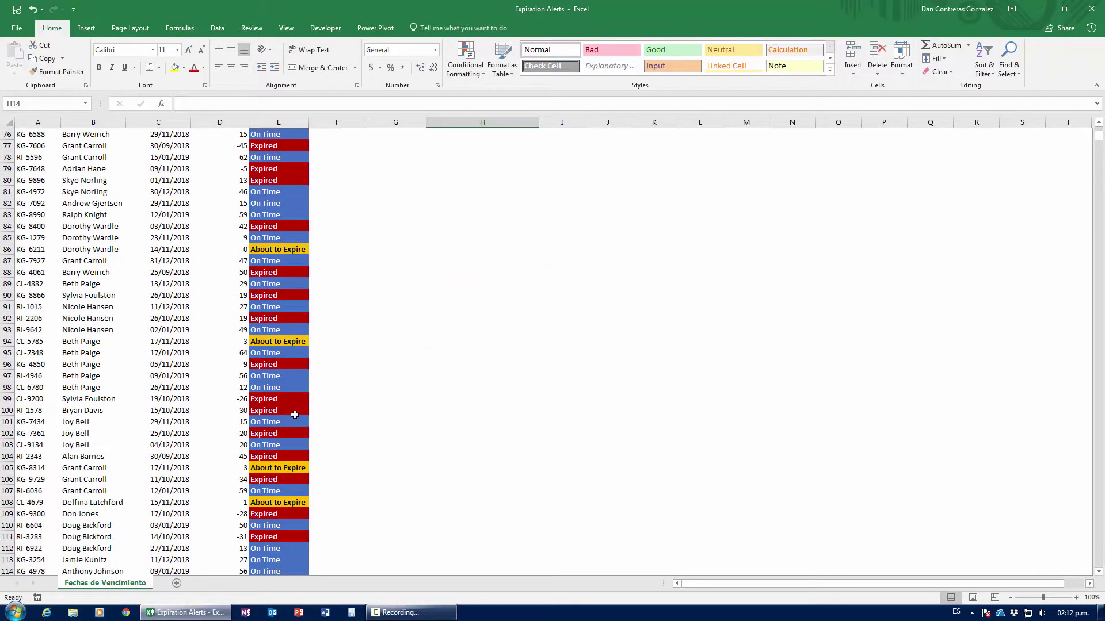
{"action": "scroll", "coordinate": [294, 415], "scroll_direction": "down", "scroll_amount": 8}
{"action": "scroll", "coordinate": [295, 415], "scroll_direction": "up", "scroll_amount": 20}
{"action": "scroll", "coordinate": [295, 415], "scroll_direction": "up", "scroll_amount": 18}
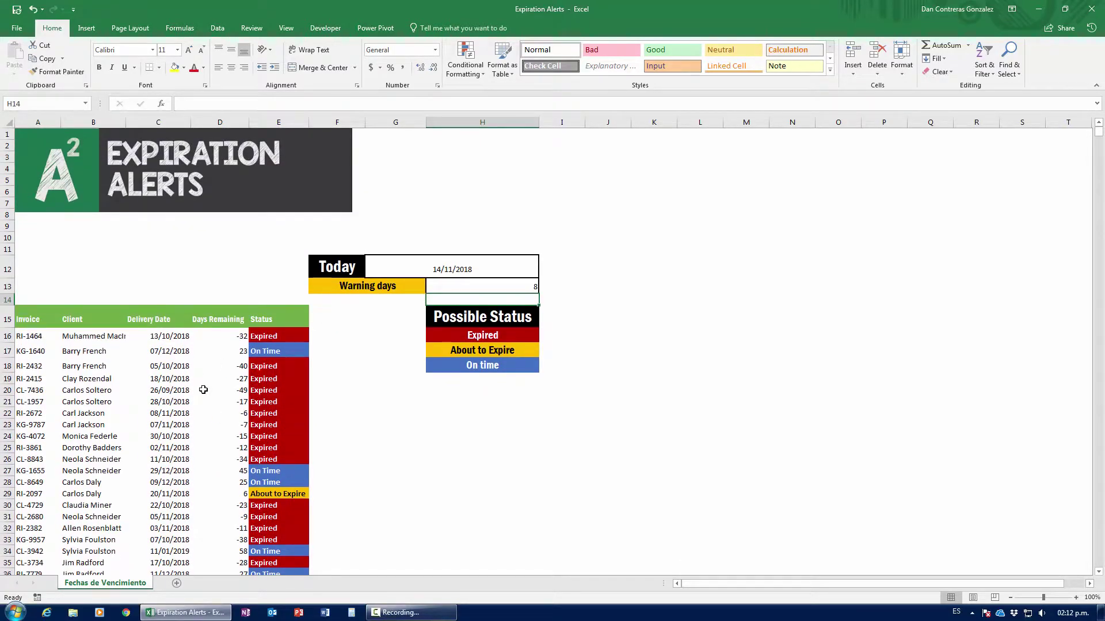
{"action": "left_click", "coordinate": [446, 283]}
{"action": "type", "text": "3"}
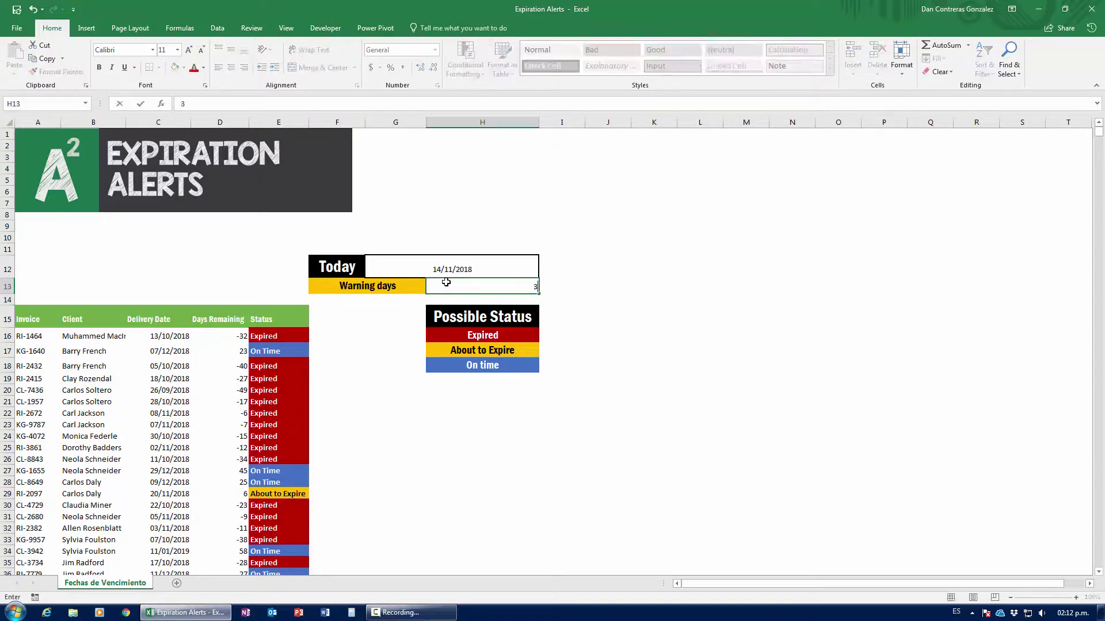
{"action": "left_click", "coordinate": [589, 502]}
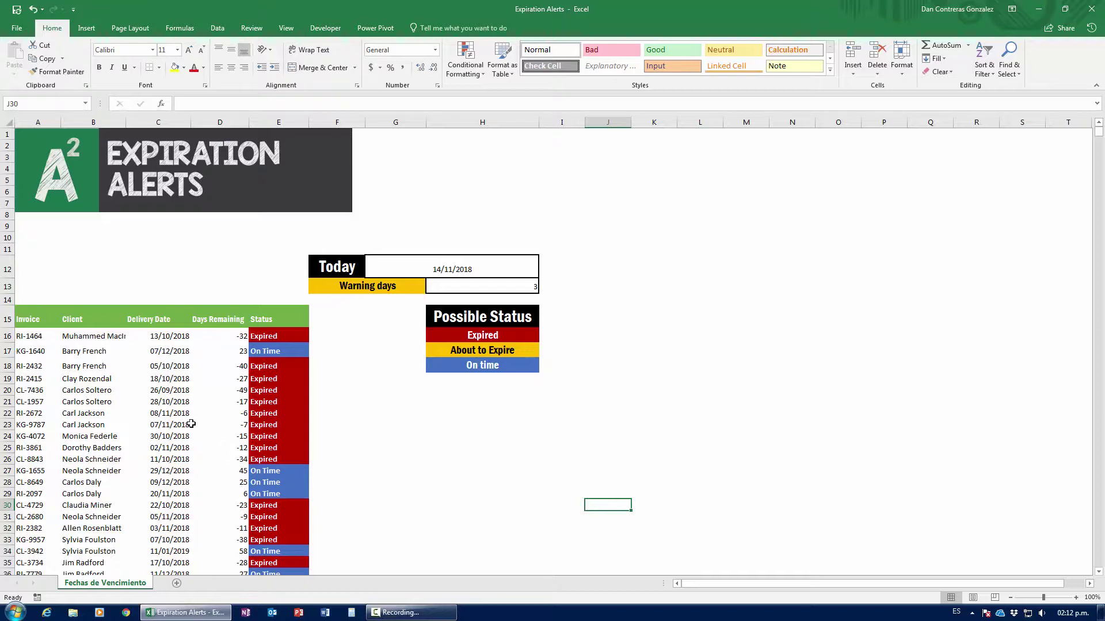
Convert the invoice data into Table1 with headers using Ctrl+T, after one cancelled attempt.
{"action": "left_click", "coordinate": [153, 401]}
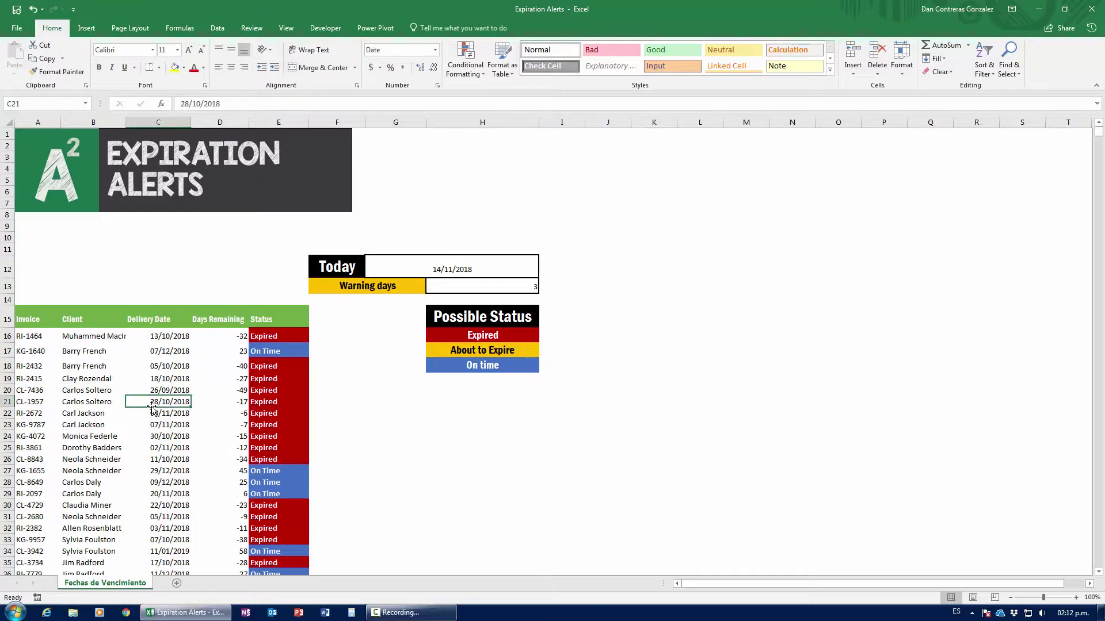
{"action": "key", "text": "ctrl+t"}
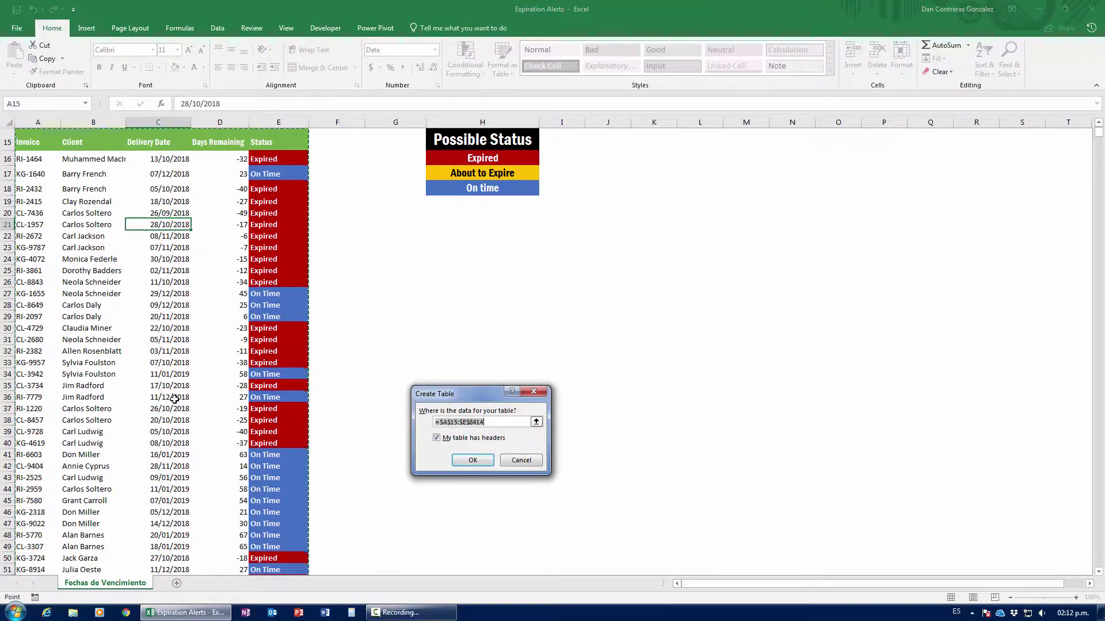
{"action": "key", "text": "Escape"}
{"action": "key", "text": "Up"}
{"action": "key", "text": "Up"}
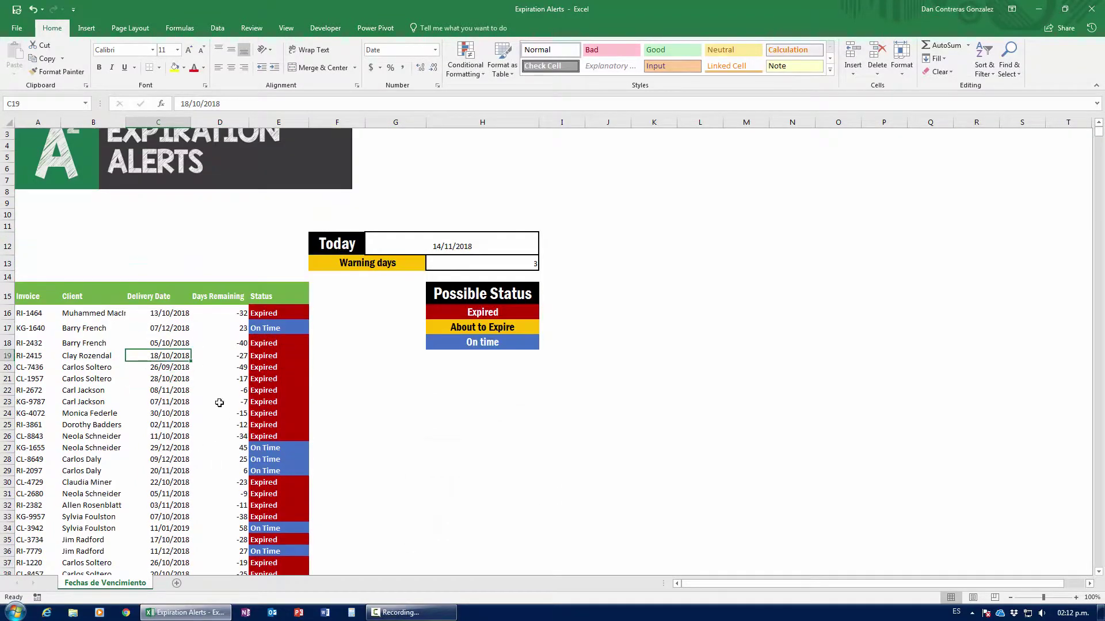
{"action": "left_click", "coordinate": [146, 381]}
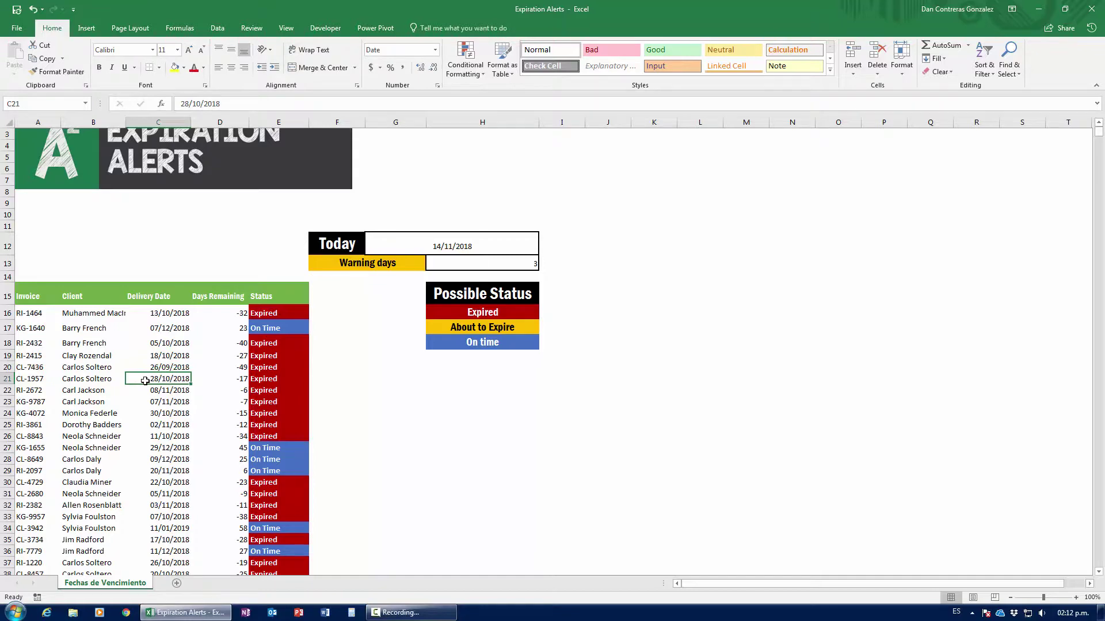
{"action": "key", "text": "ctrl+t"}
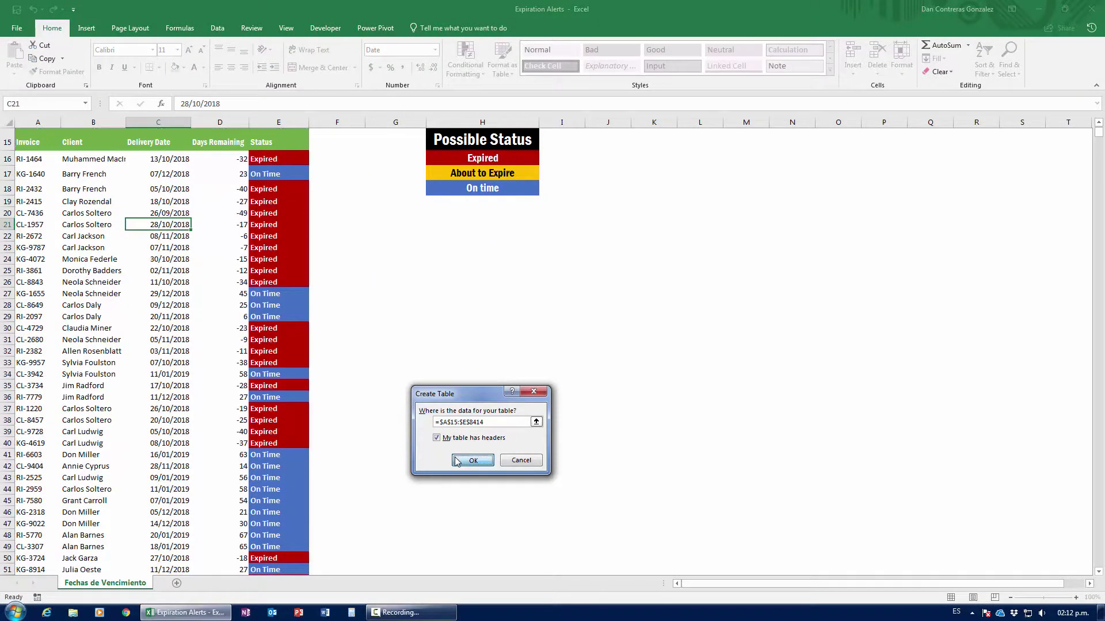
{"action": "left_click", "coordinate": [454, 458]}
{"action": "scroll", "coordinate": [93, 318], "scroll_direction": "up", "scroll_amount": 5}
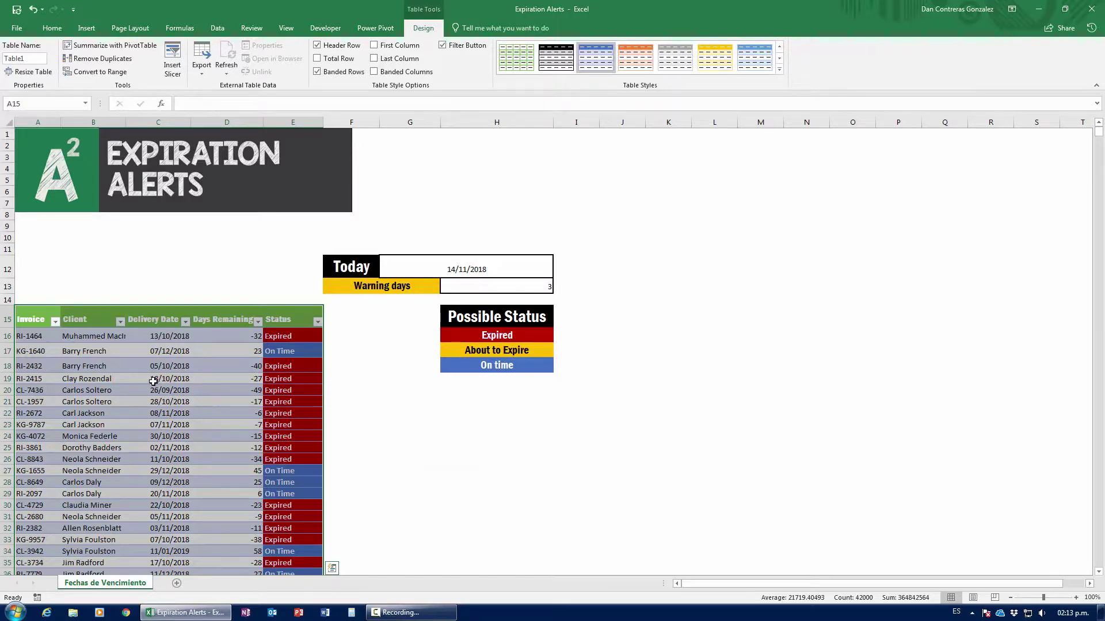
{"action": "left_click", "coordinate": [181, 368]}
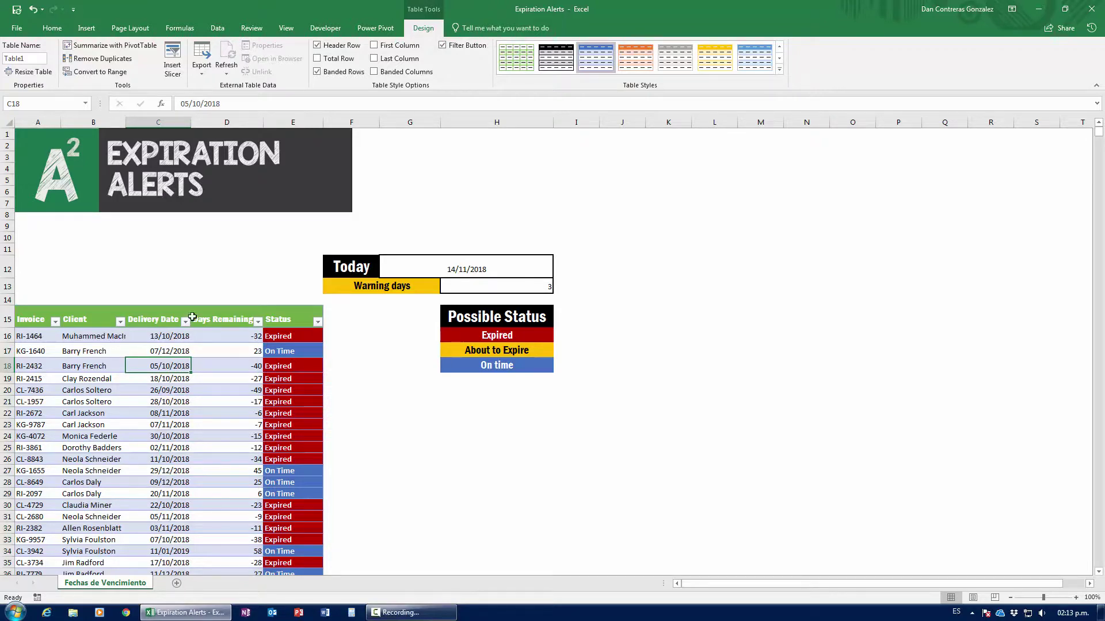
Insert a PivotTable from Table1 on the existing worksheet at cell K12.
{"action": "left_click", "coordinate": [87, 28]}
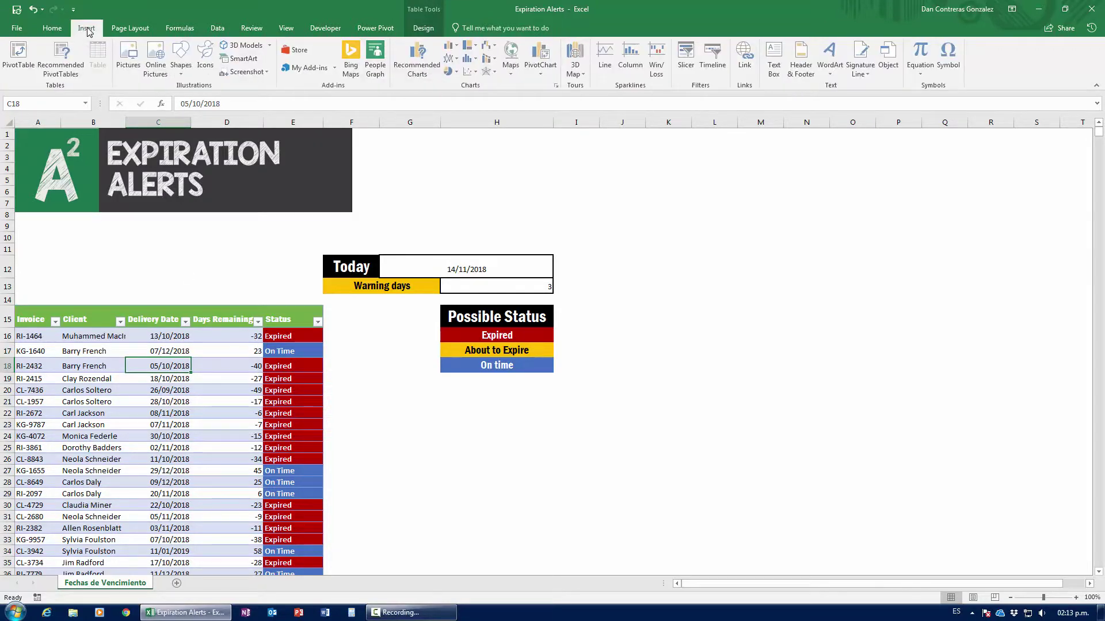
{"action": "left_click", "coordinate": [18, 57]}
{"action": "scroll", "coordinate": [374, 247], "scroll_direction": "up", "scroll_amount": 4}
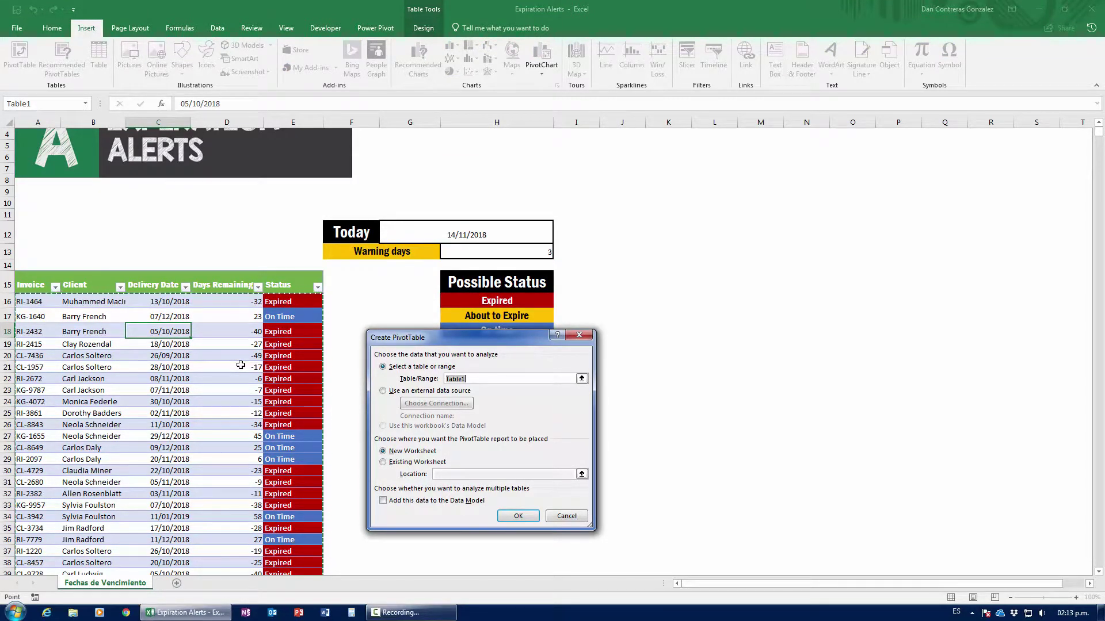
{"action": "left_click", "coordinate": [384, 463]}
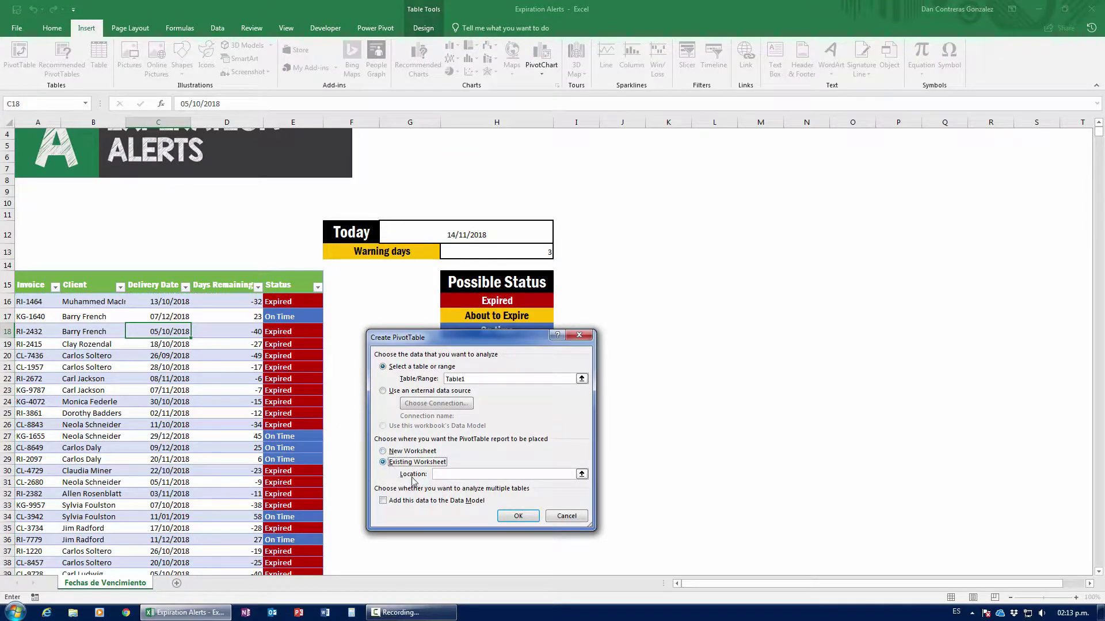
{"action": "left_click", "coordinate": [682, 234]}
{"action": "left_click", "coordinate": [518, 516]}
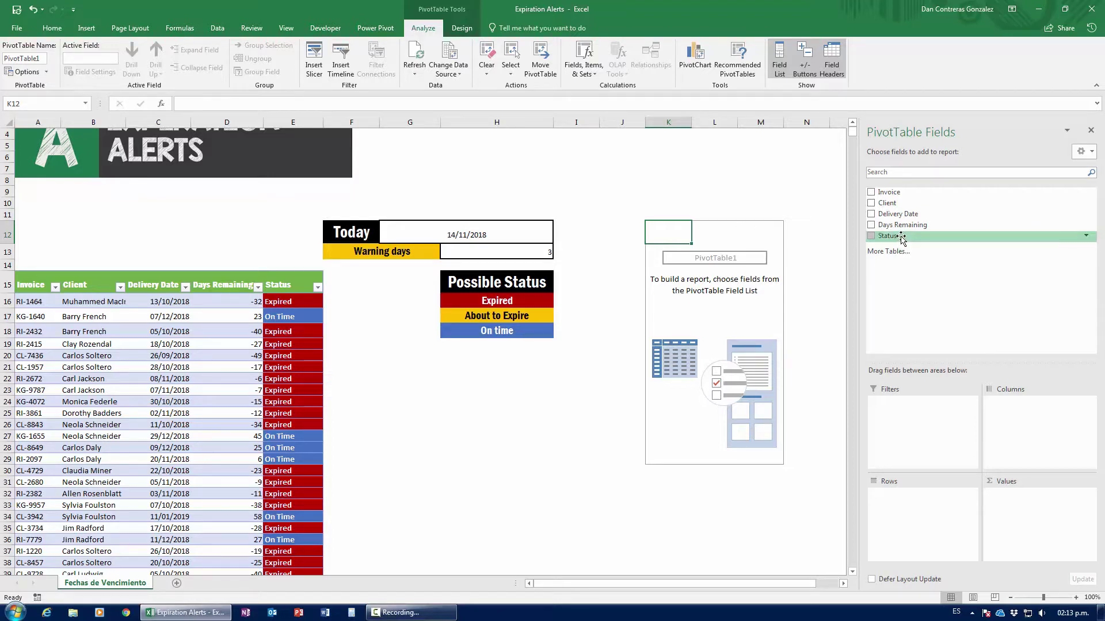
Add Status as pivot rows and Count of Status, then check the 300, 3401 and 4698 counts.
{"action": "left_click_drag", "start_coordinate": [889, 236], "coordinate": [918, 508]}
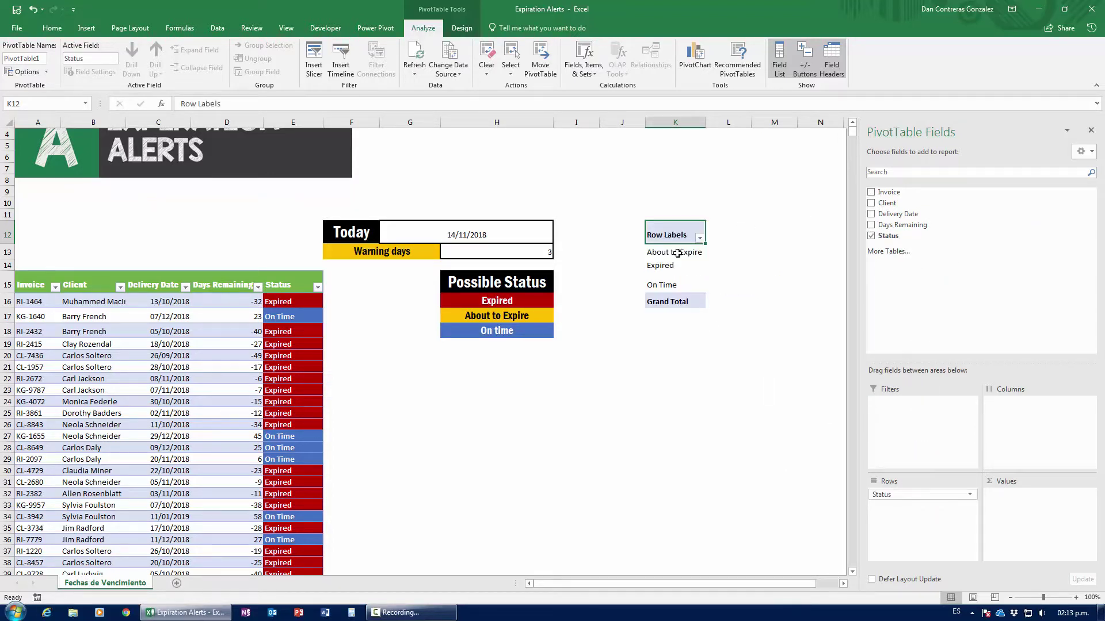
{"action": "left_click_drag", "start_coordinate": [677, 253], "coordinate": [670, 286]}
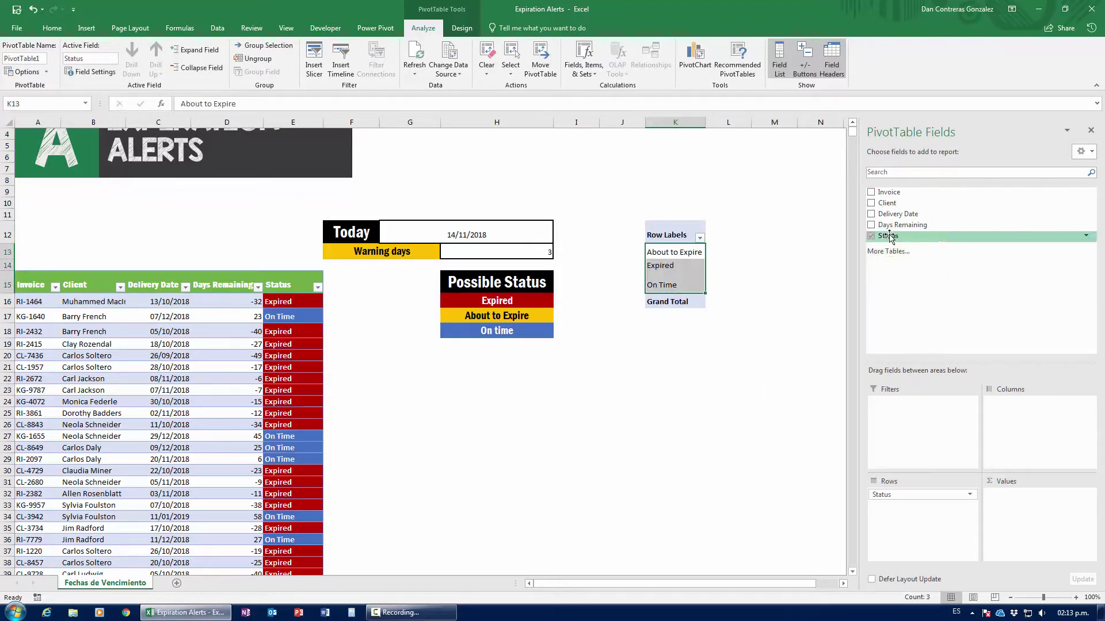
{"action": "left_click_drag", "start_coordinate": [889, 236], "coordinate": [1018, 506]}
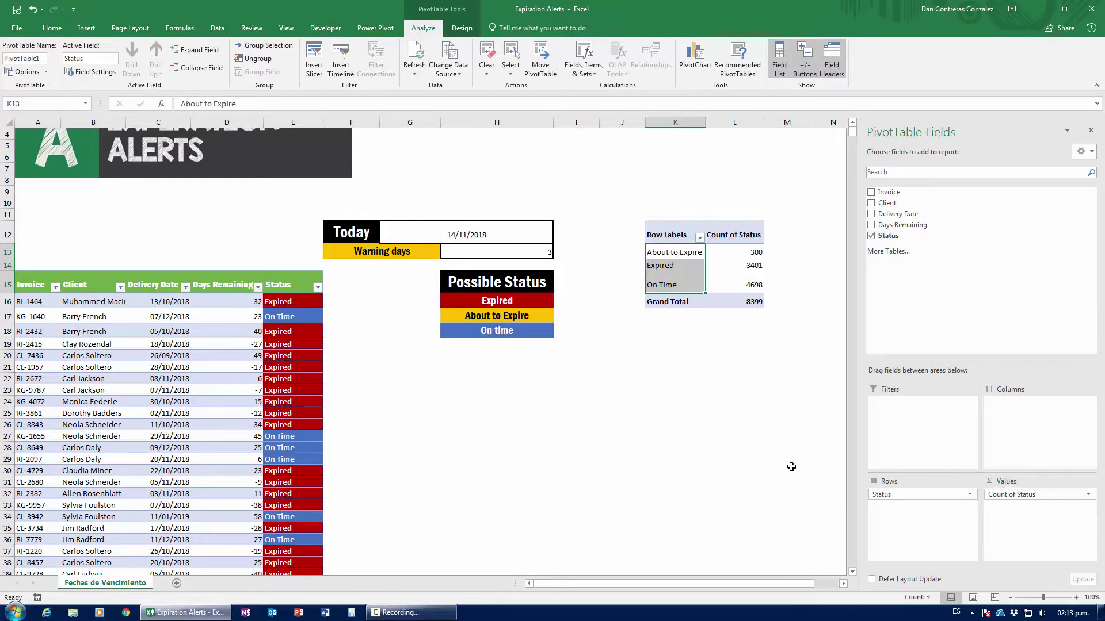
{"action": "left_click_drag", "start_coordinate": [685, 587], "coordinate": [708, 587]}
{"action": "left_click", "coordinate": [690, 378]}
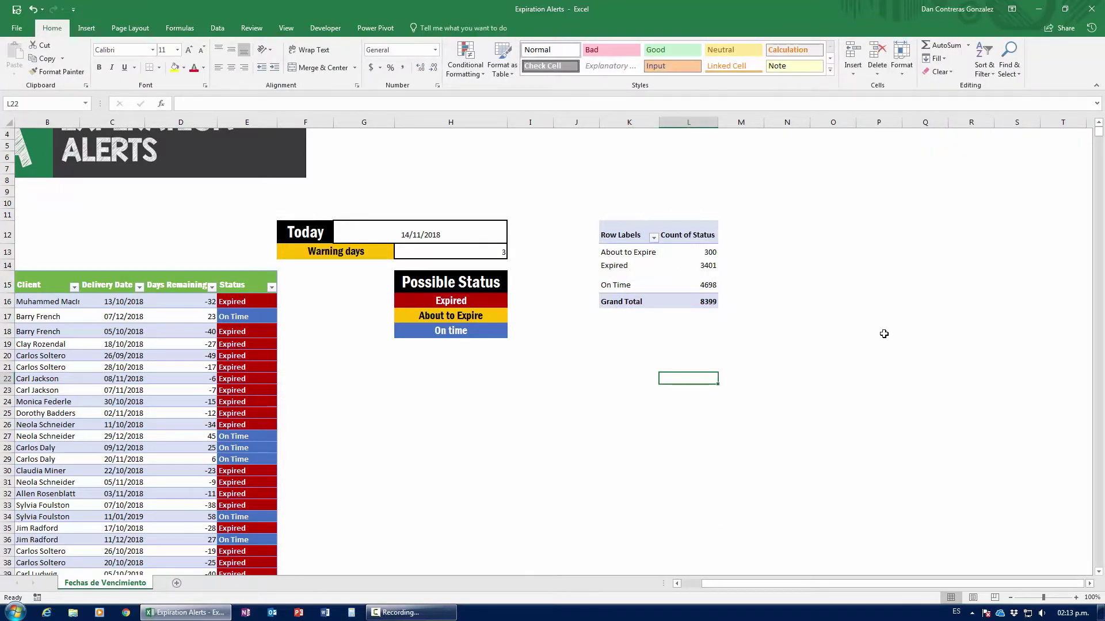
{"action": "left_click_drag", "start_coordinate": [630, 266], "coordinate": [690, 270]}
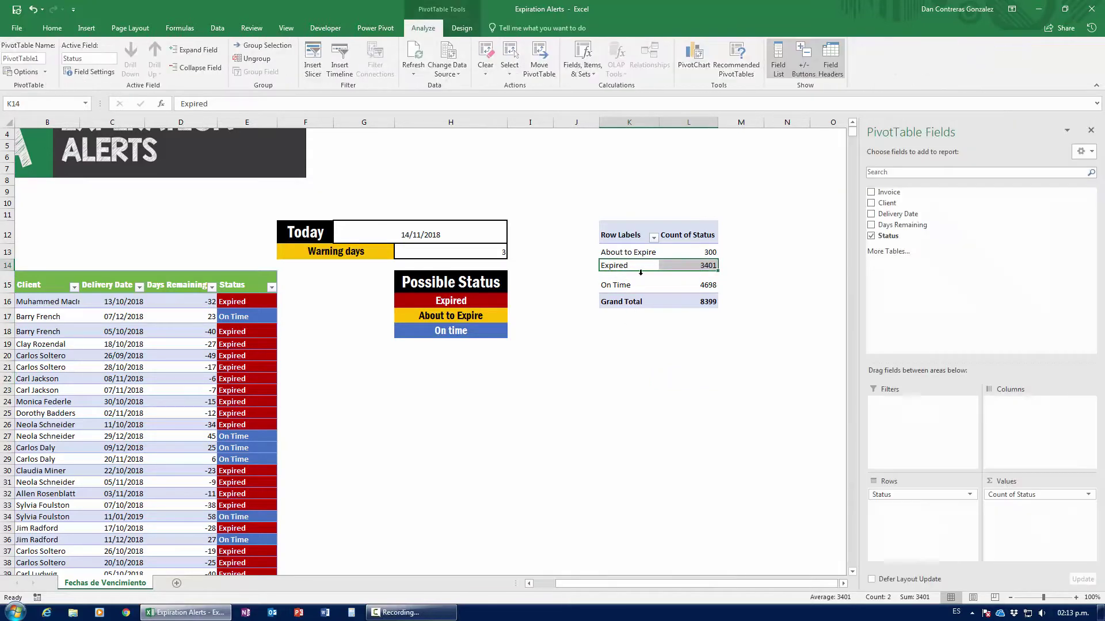
{"action": "left_click", "coordinate": [698, 284]}
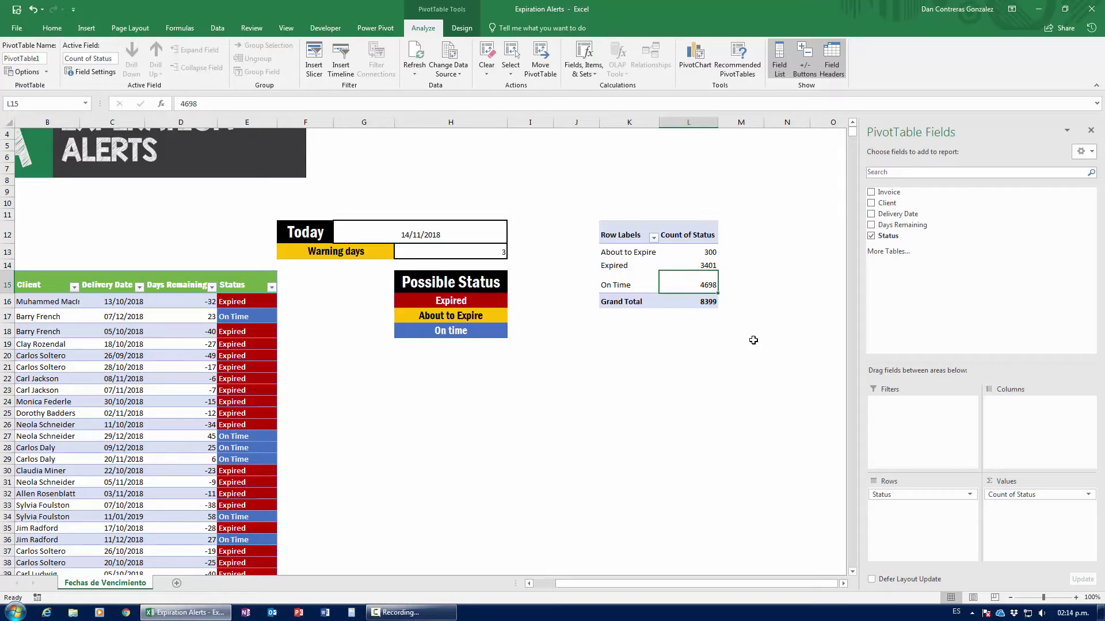
{"action": "left_click", "coordinate": [691, 255]}
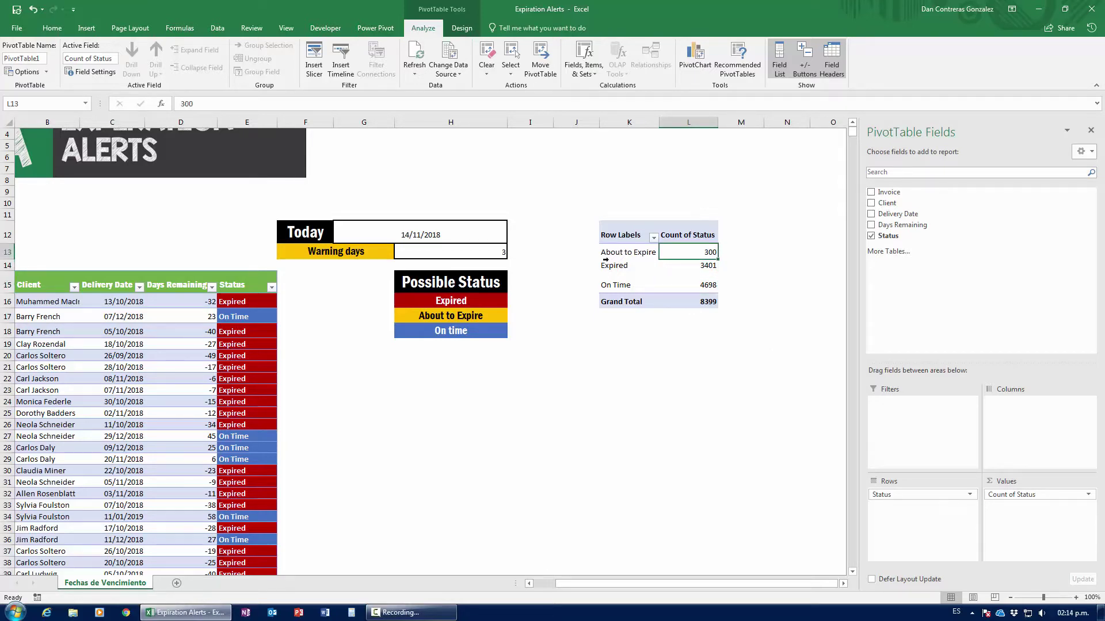
Set the Today date in G12 to 14/12/2018 and refresh the pivot table from Analyze.
{"action": "left_click", "coordinate": [439, 239]}
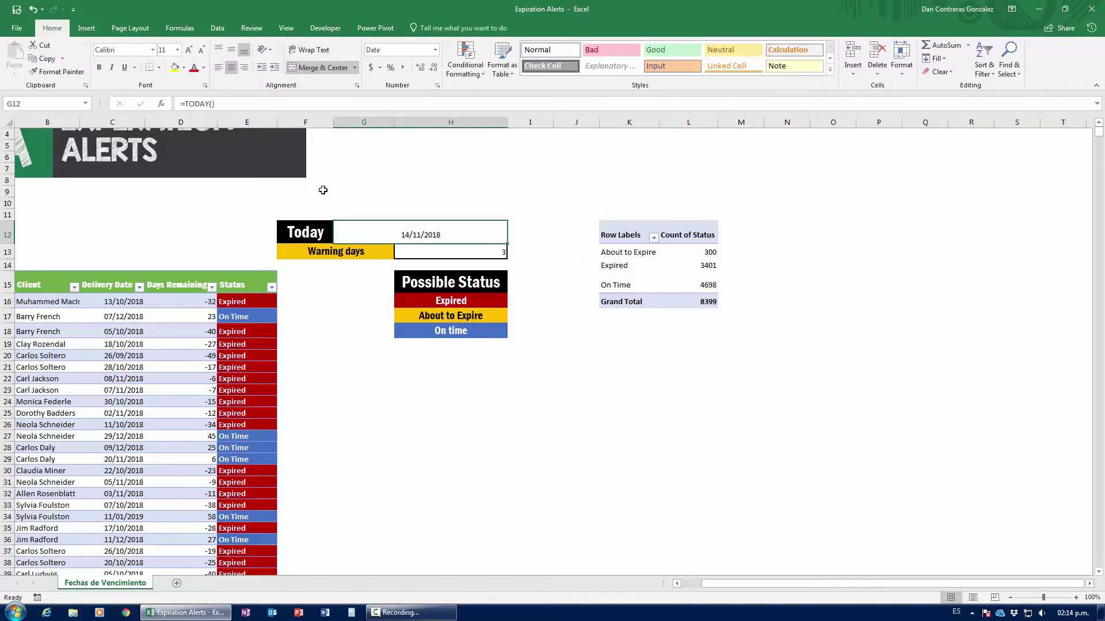
{"action": "type", "text": "14/1"}
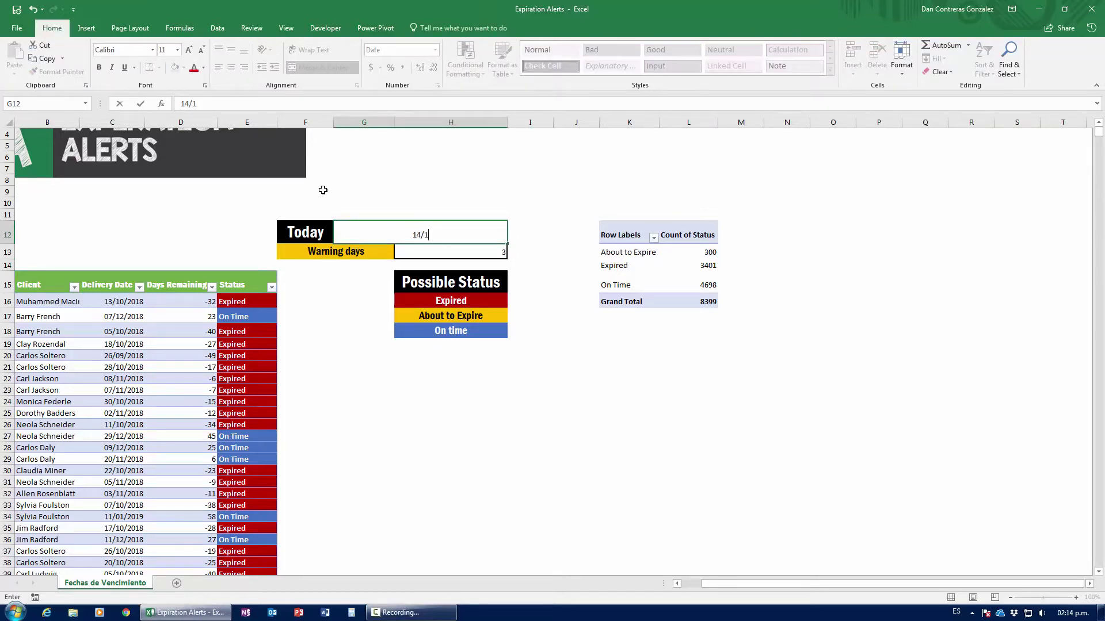
{"action": "type", "text": "2/2018"}
{"action": "key", "text": "Return"}
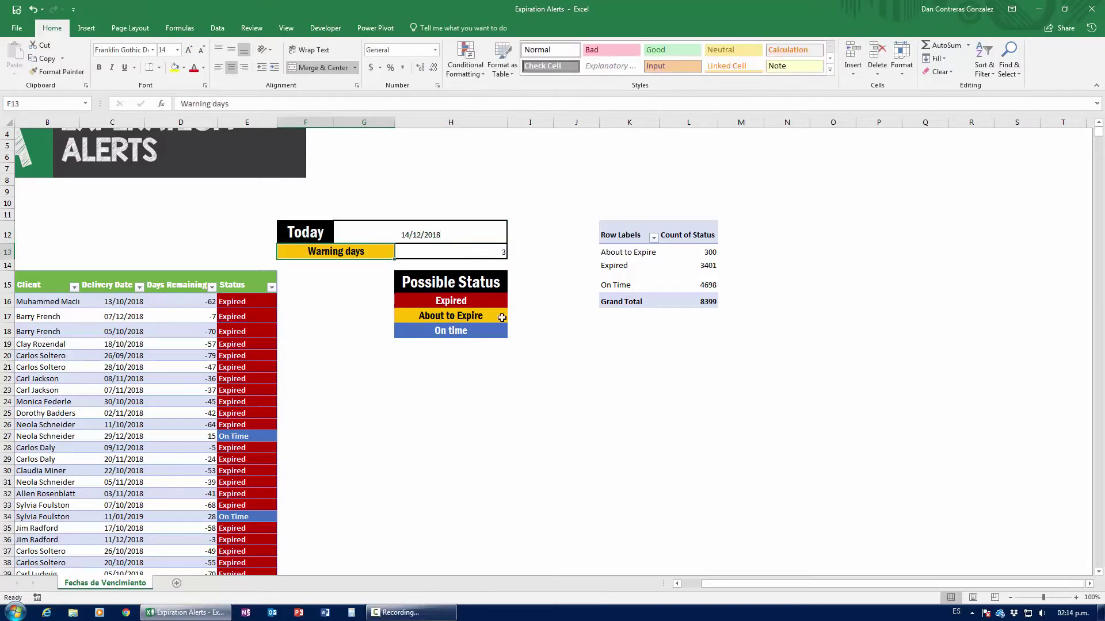
{"action": "left_click", "coordinate": [692, 275]}
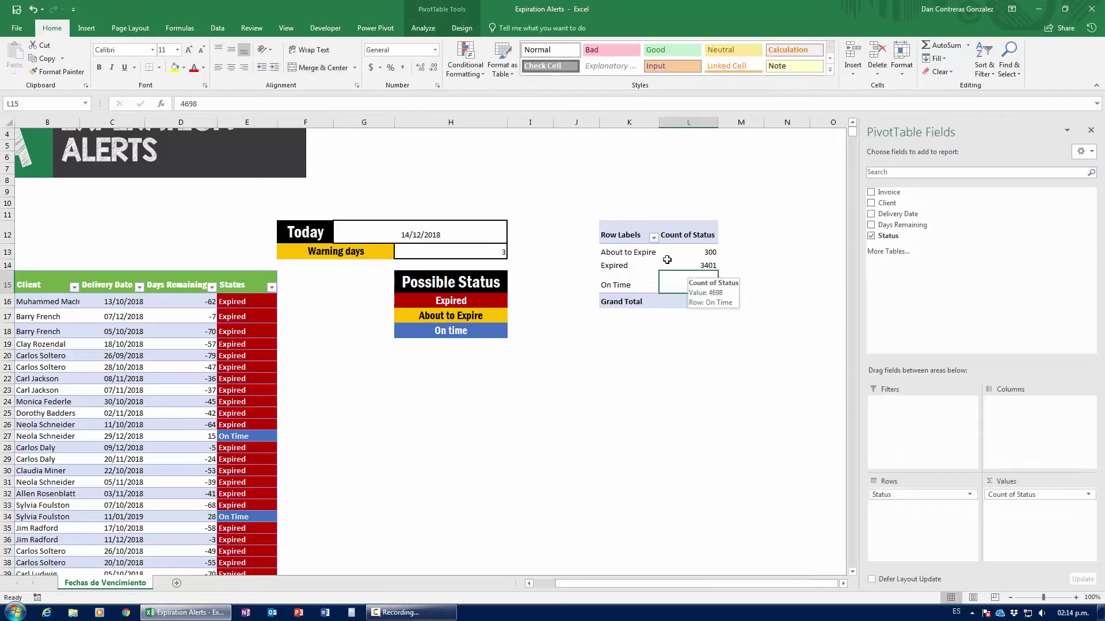
{"action": "left_click", "coordinate": [423, 28]}
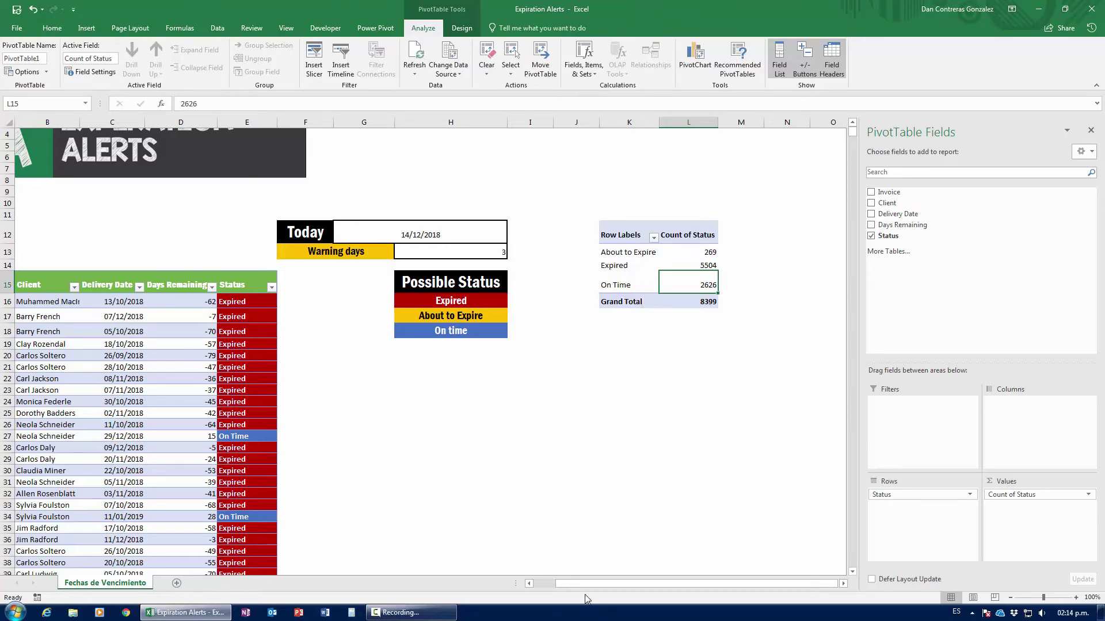
{"action": "scroll", "coordinate": [311, 529], "scroll_direction": "left", "scroll_amount": 1}
{"action": "scroll", "coordinate": [311, 528], "scroll_direction": "up", "scroll_amount": 1}
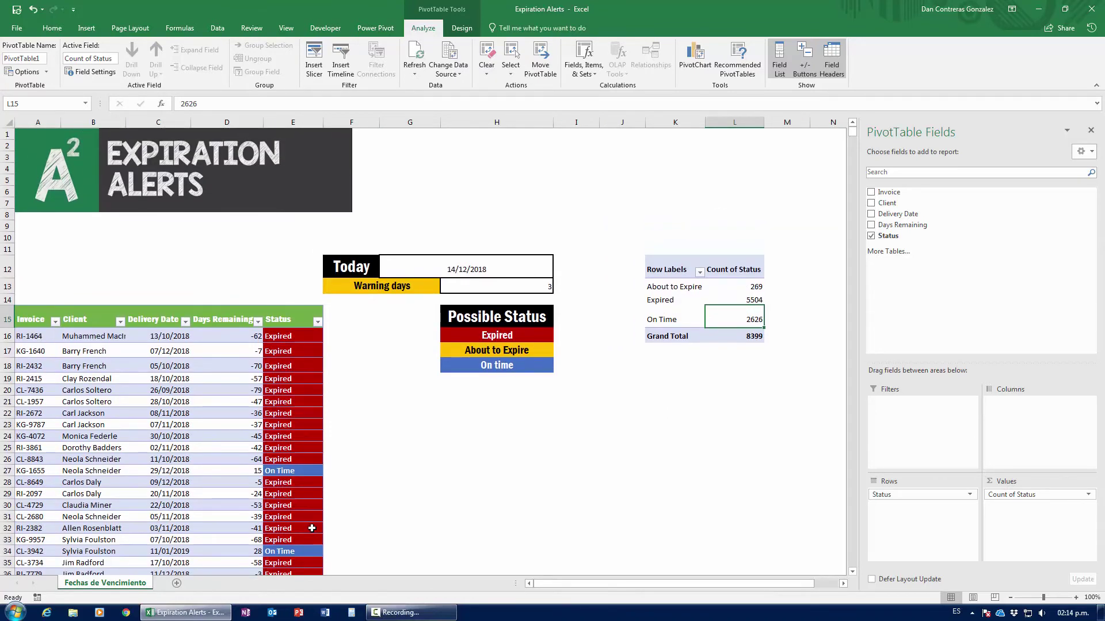